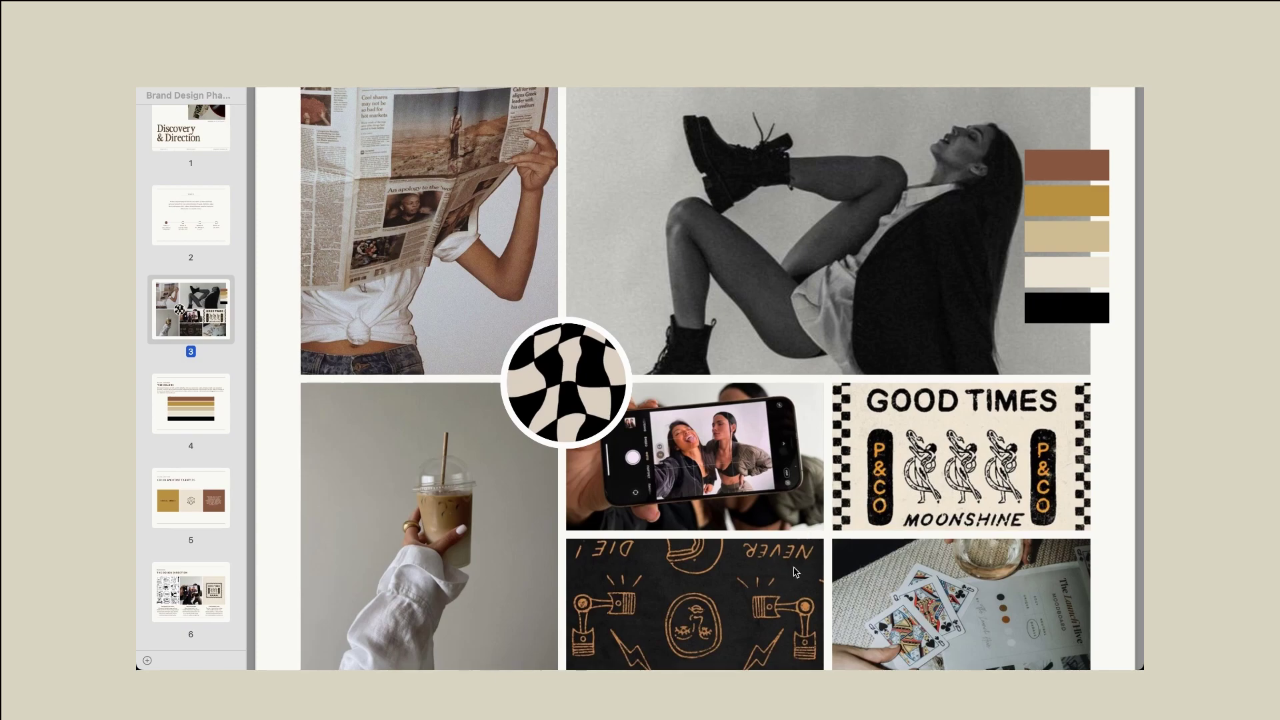
left_click(227, 392)
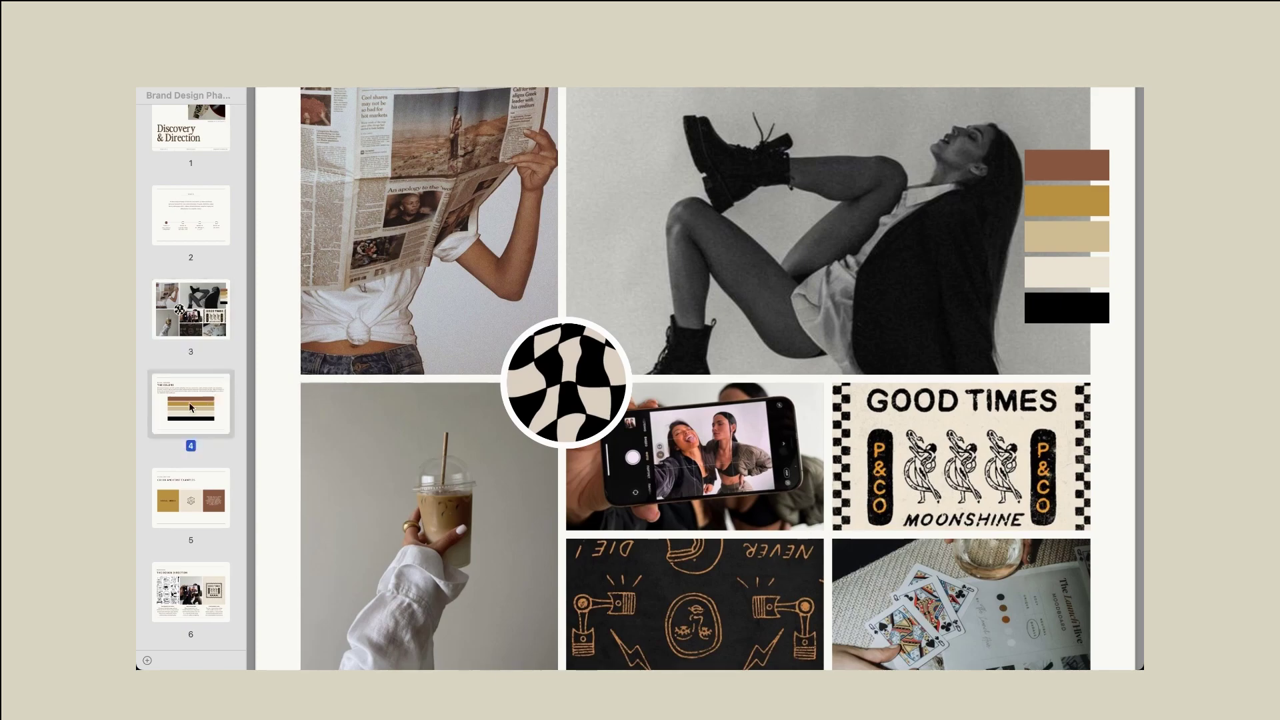
scroll(467, 466, "down", 3)
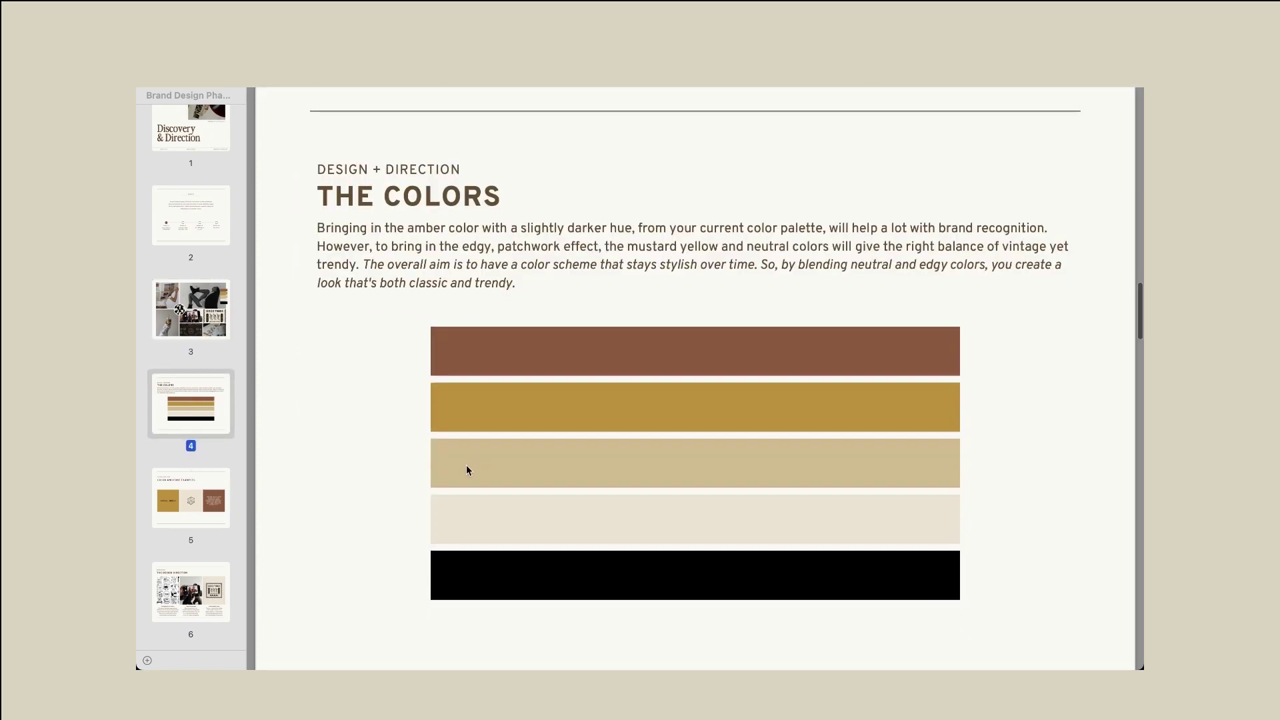
scroll(466, 467, "up", 1)
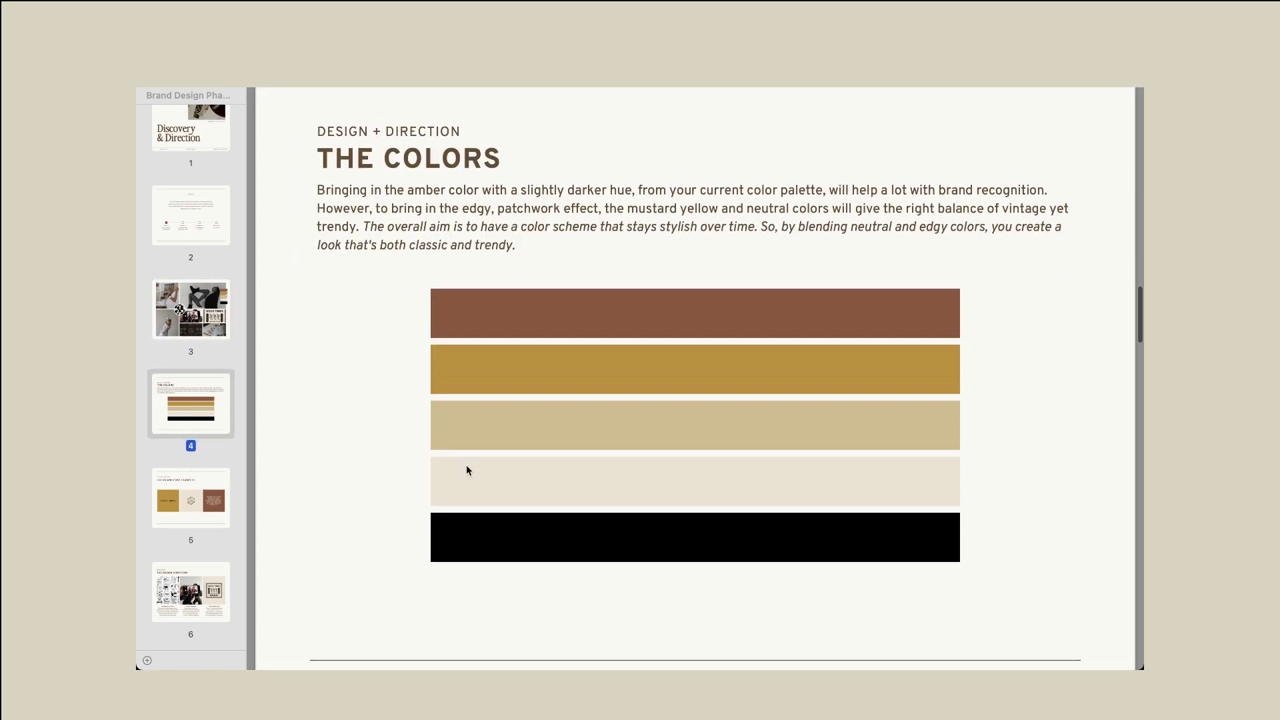
scroll(365, 479, "down", 1)
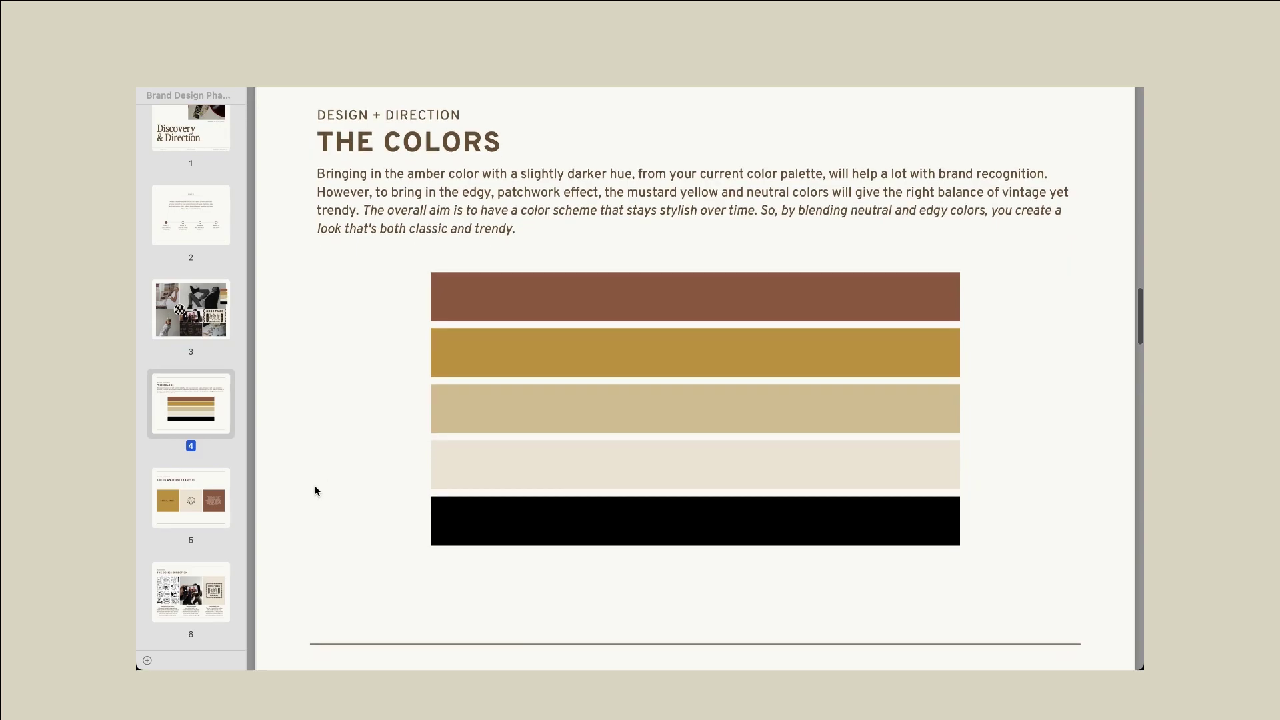
left_click(200, 328)
left_click(202, 408)
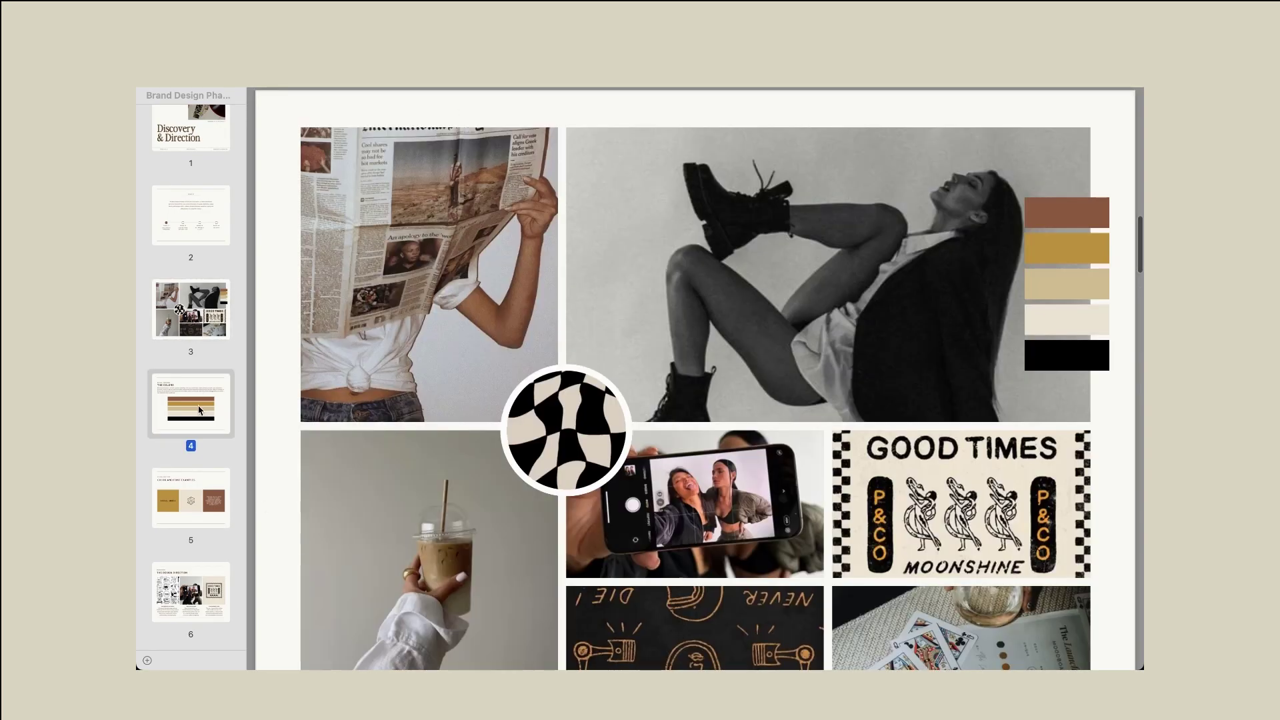
left_click(208, 335)
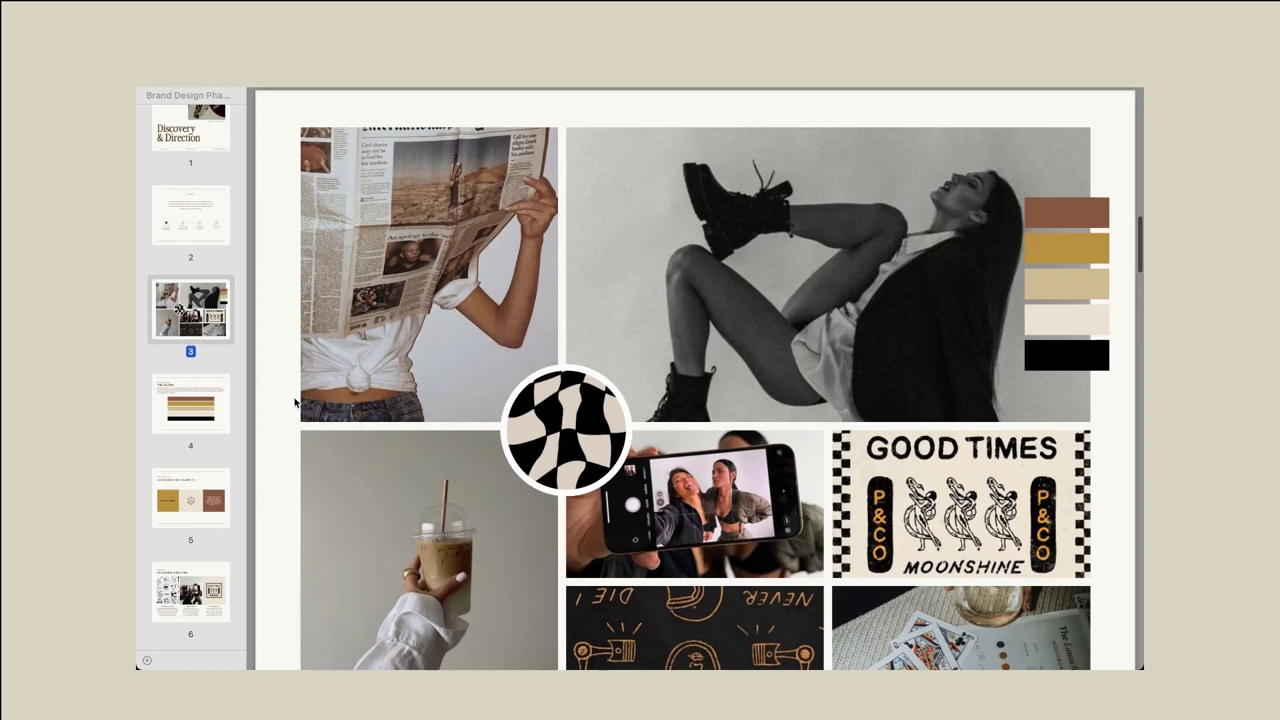
scroll(294, 398, "down", 2)
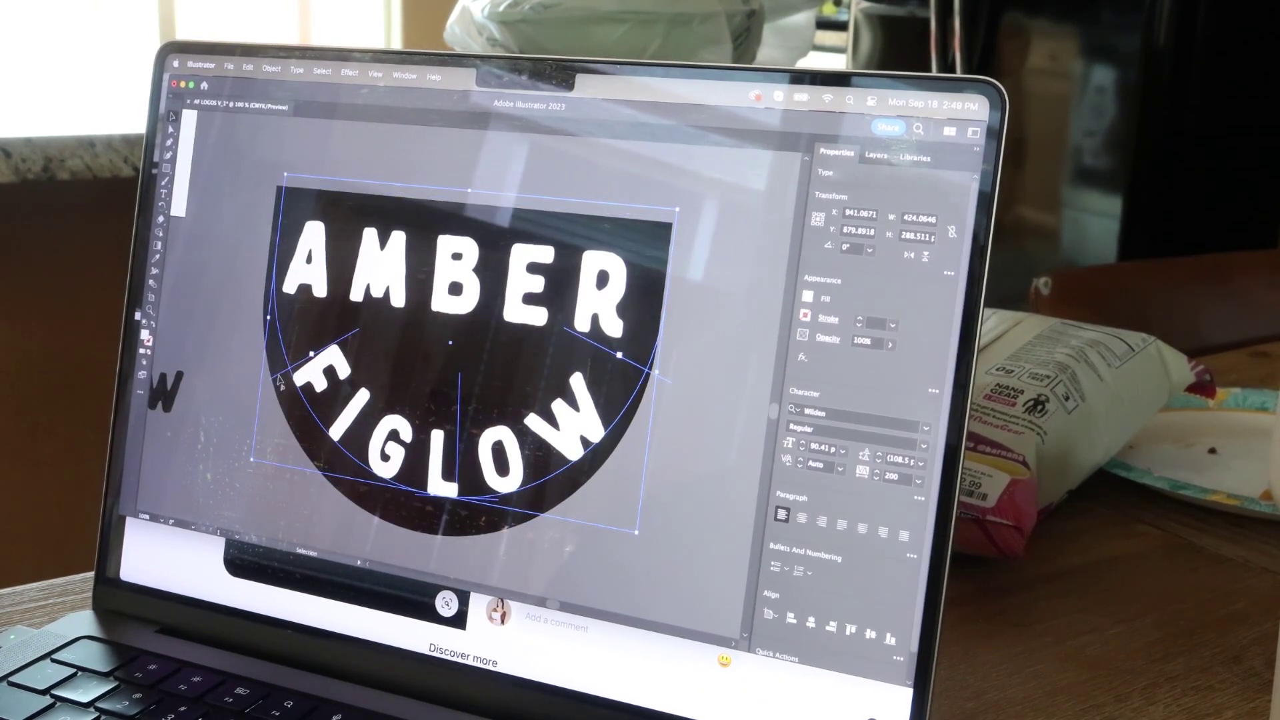
Inspect the AMBER FIGLOW badge up close, then return to the full artboard view
left_click(480, 454)
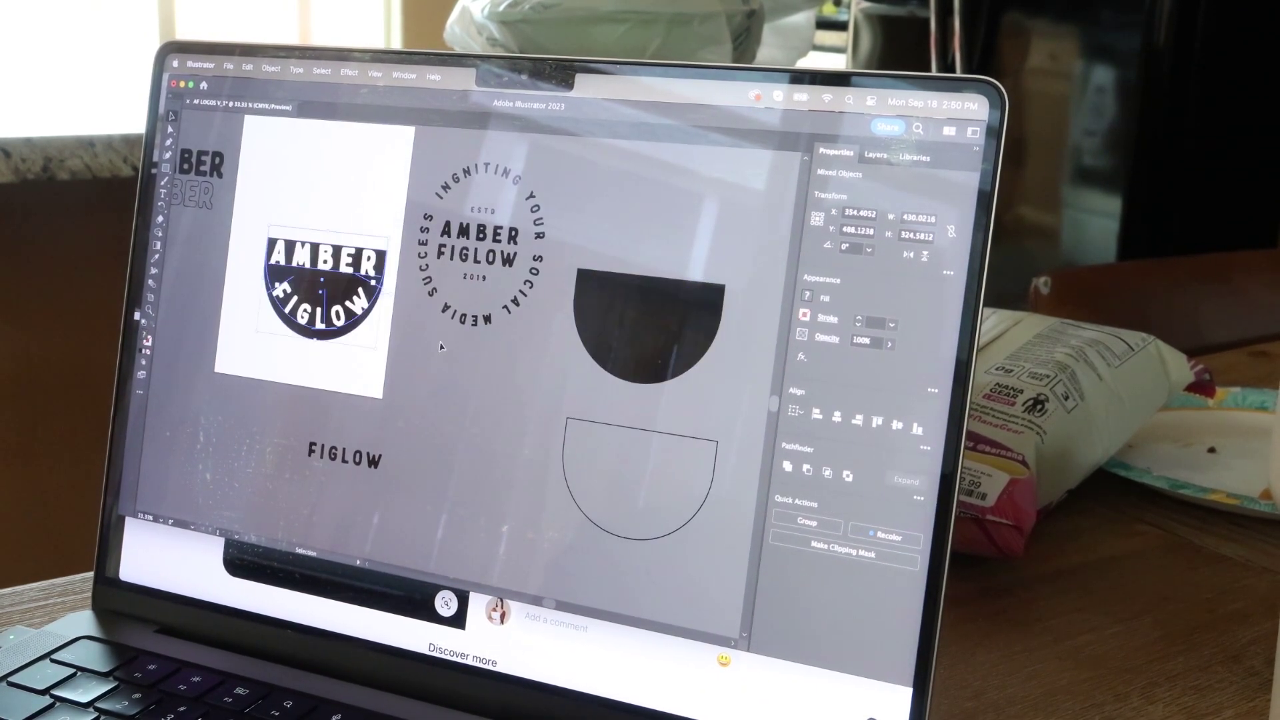
key("super+1")
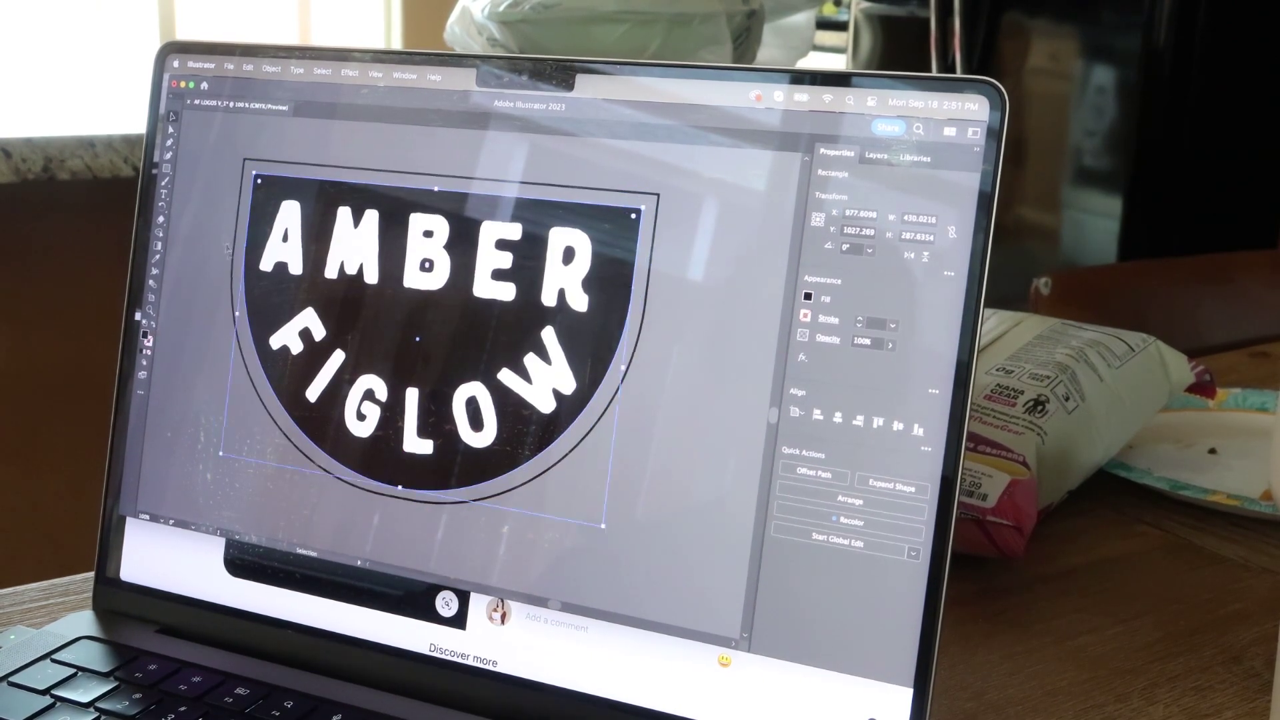
left_click(738, 400)
key("super+minus")
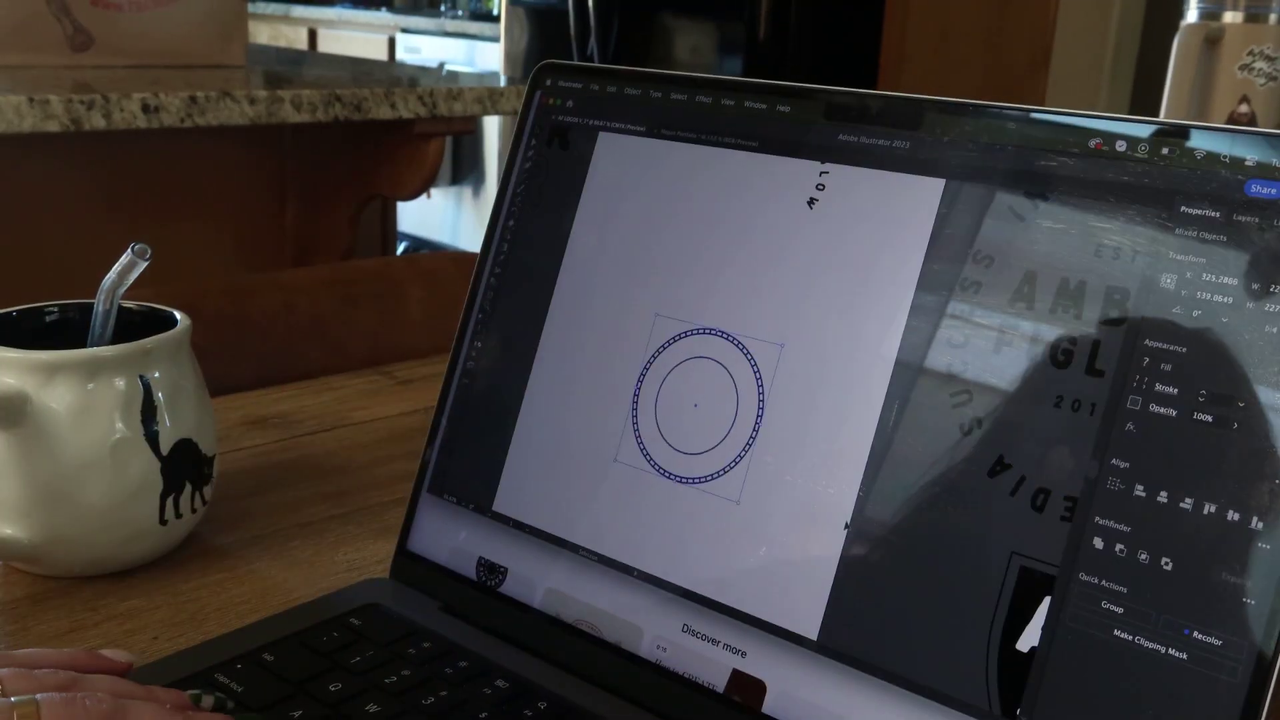
Run 'IGNITING YOUR SOCIAL MEDIA SUCCESS' along a small circle placed inside the dotted ring
left_click_drag(537, 427, 604, 513)
left_click(537, 467)
type("IGNITING YOUR SOCIAL MEDIA SUCCESS")
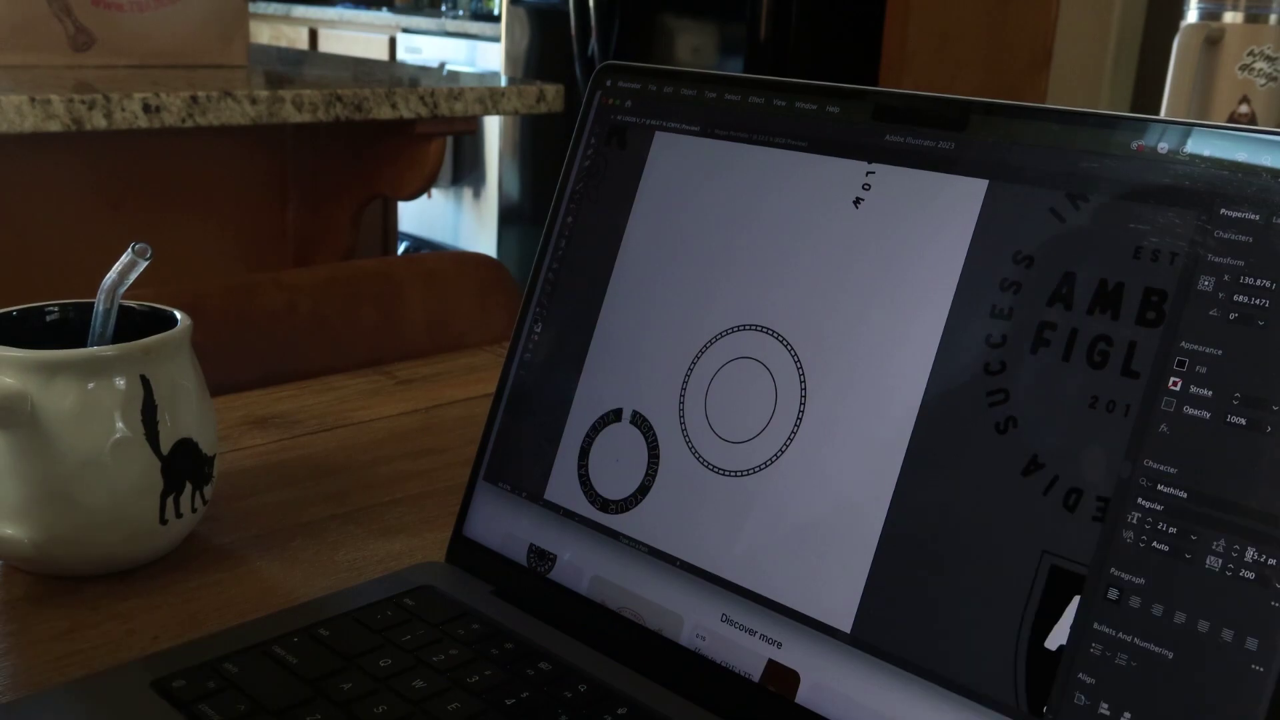
left_click_drag(568, 470, 697, 405)
Set the curved ring text's font to AL_LePORSCHE
left_click(1174, 491)
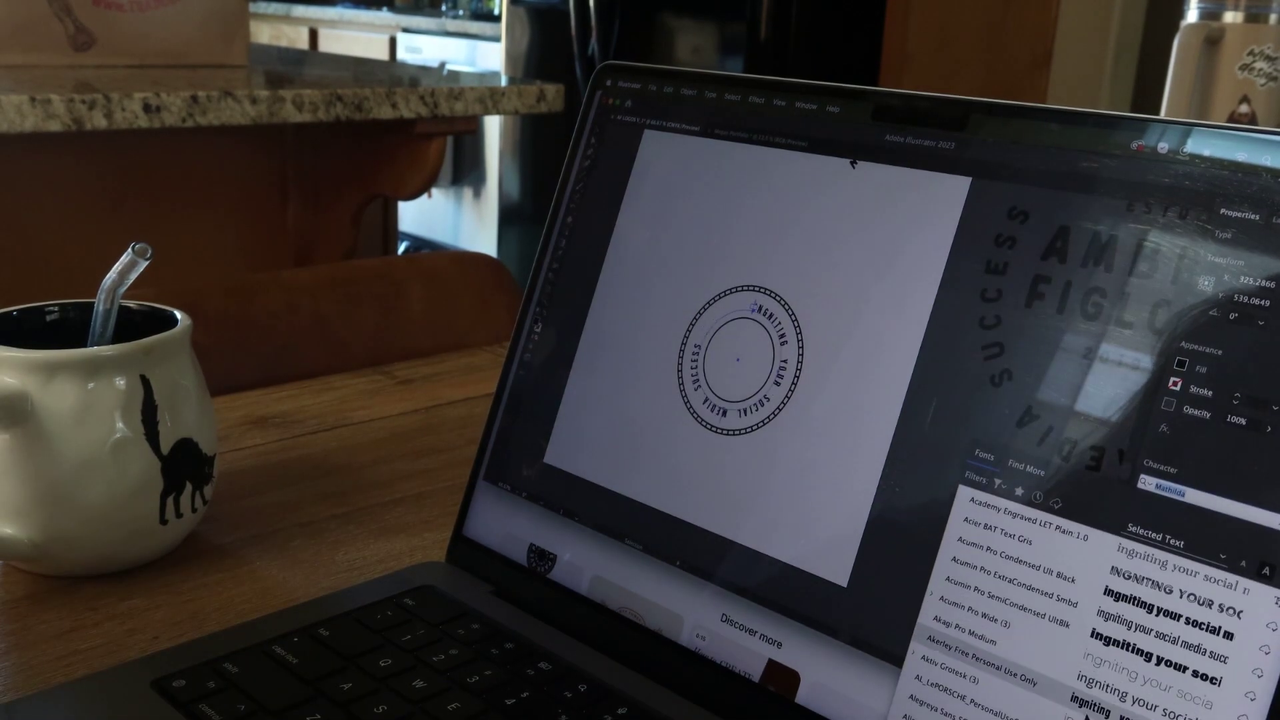
left_click(1067, 566)
key("super+plus")
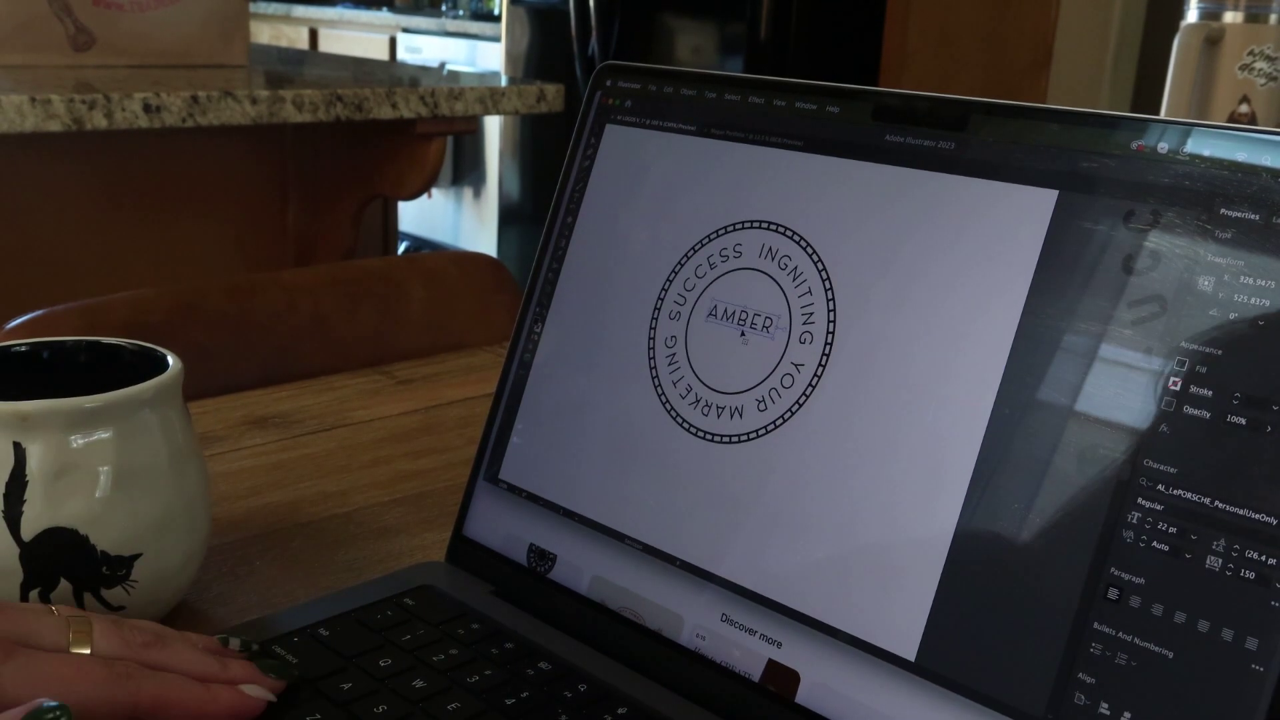
left_click(1177, 491)
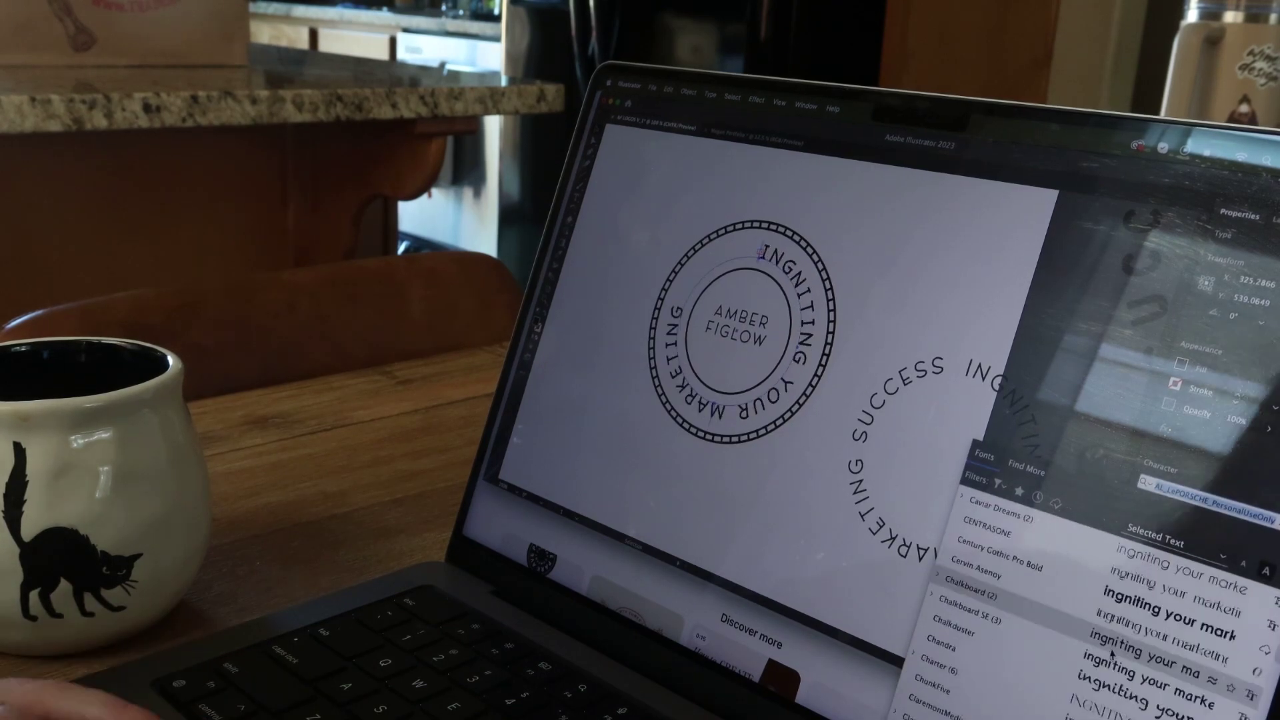
left_click(869, 619)
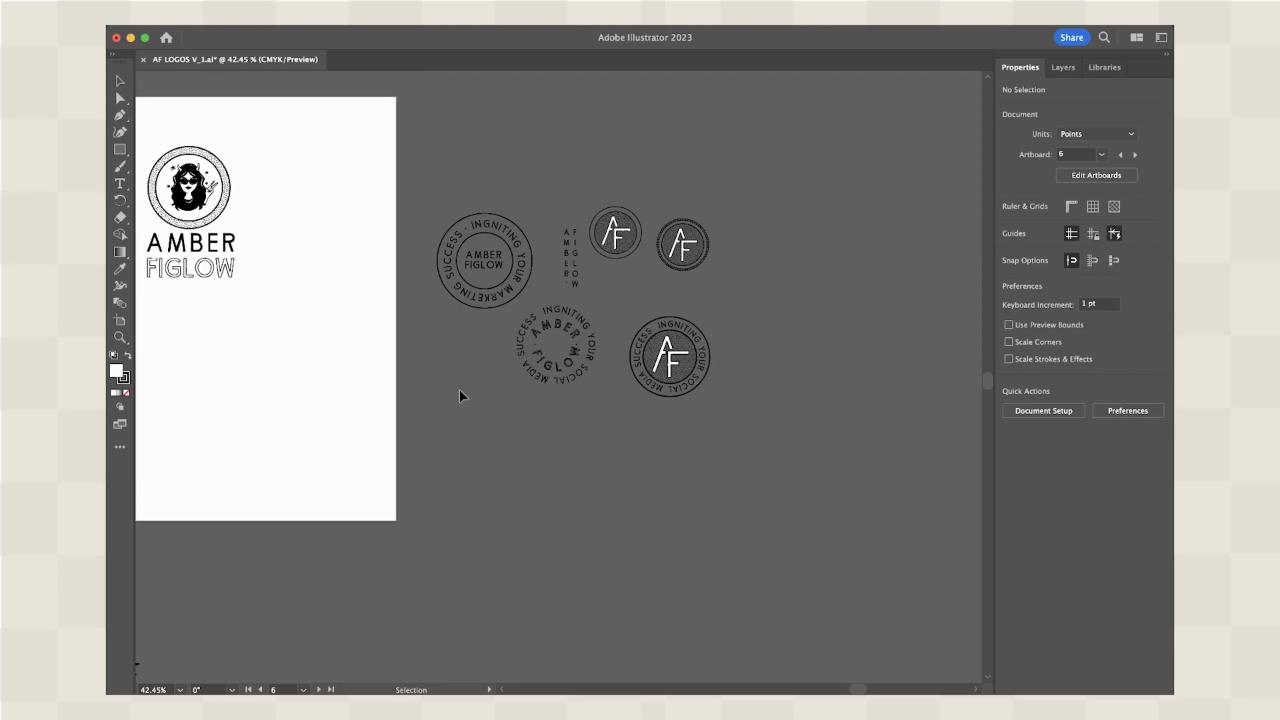
Pan the canvas so the circular stamp and AF monogram concepts fill the window
scroll(617, 254, "up", 2)
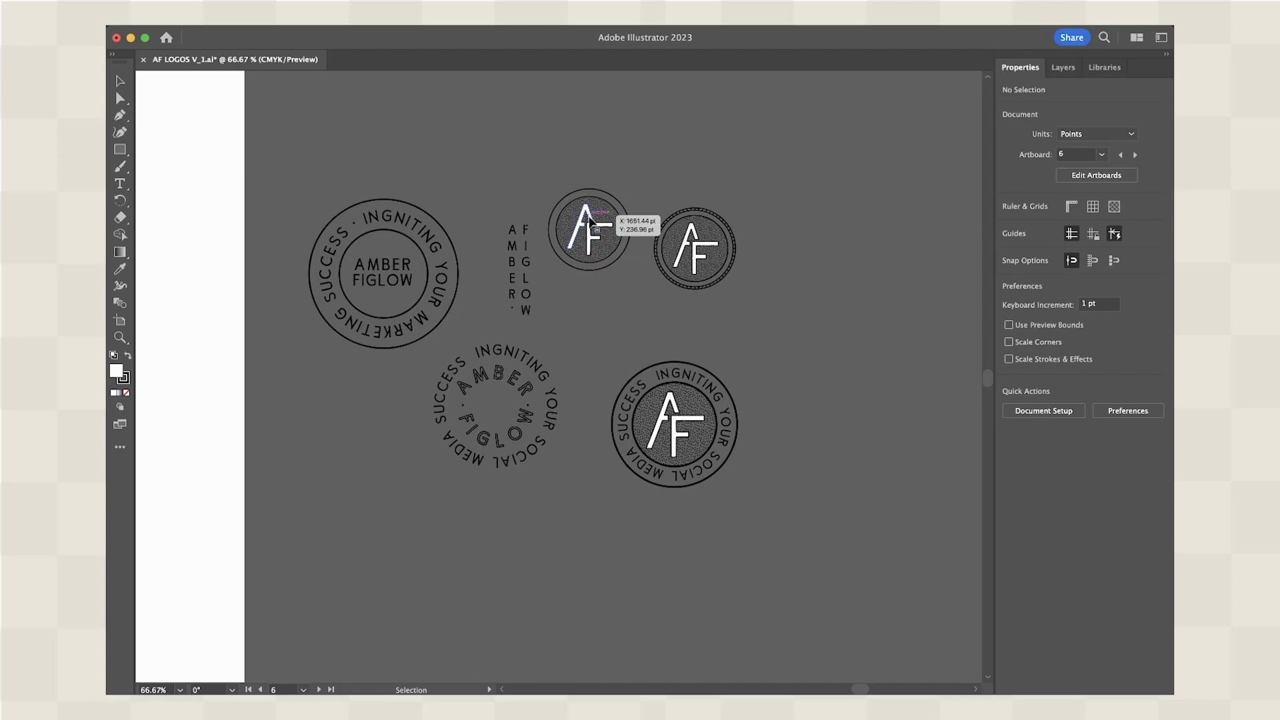
scroll(626, 226, "right", 3)
scroll(627, 227, "down", 2)
scroll(622, 237, "right", 2)
scroll(622, 237, "down", 2)
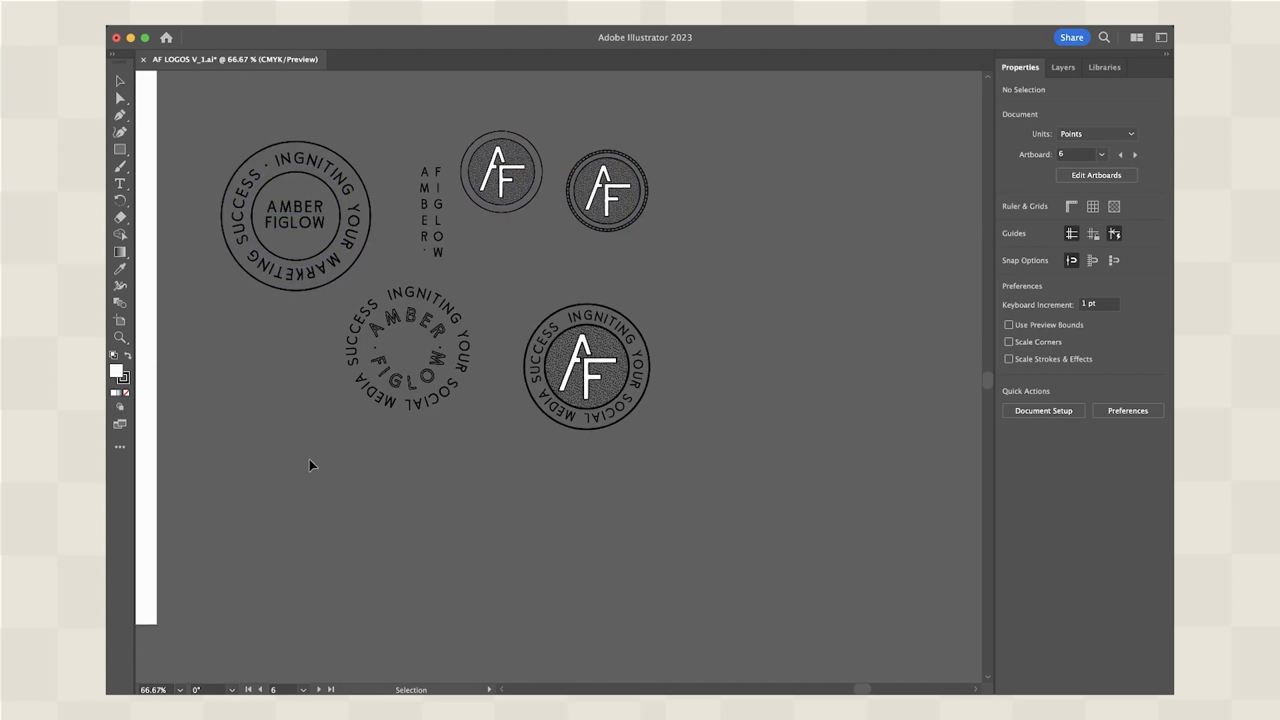
scroll(309, 463, "down", 3)
scroll(308, 463, "left", 2)
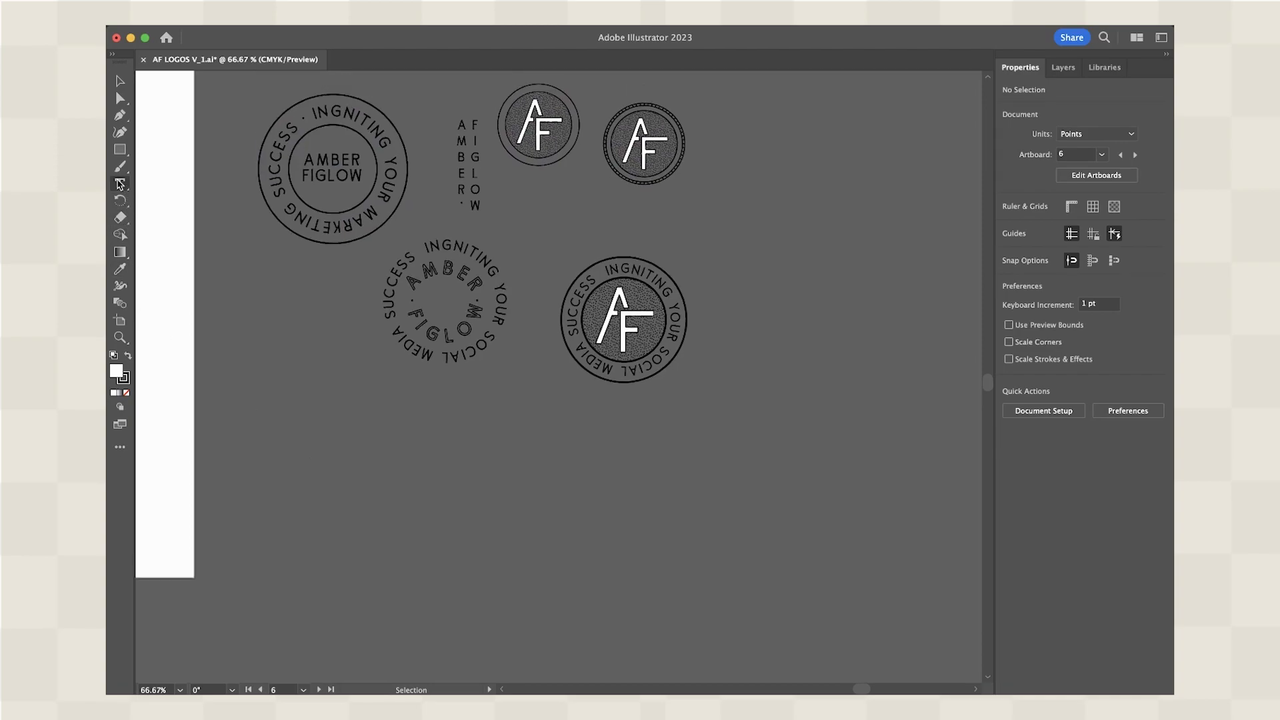
left_click(120, 184)
Type a letter A on empty canvas and set it in CN Motel
left_click(398, 447)
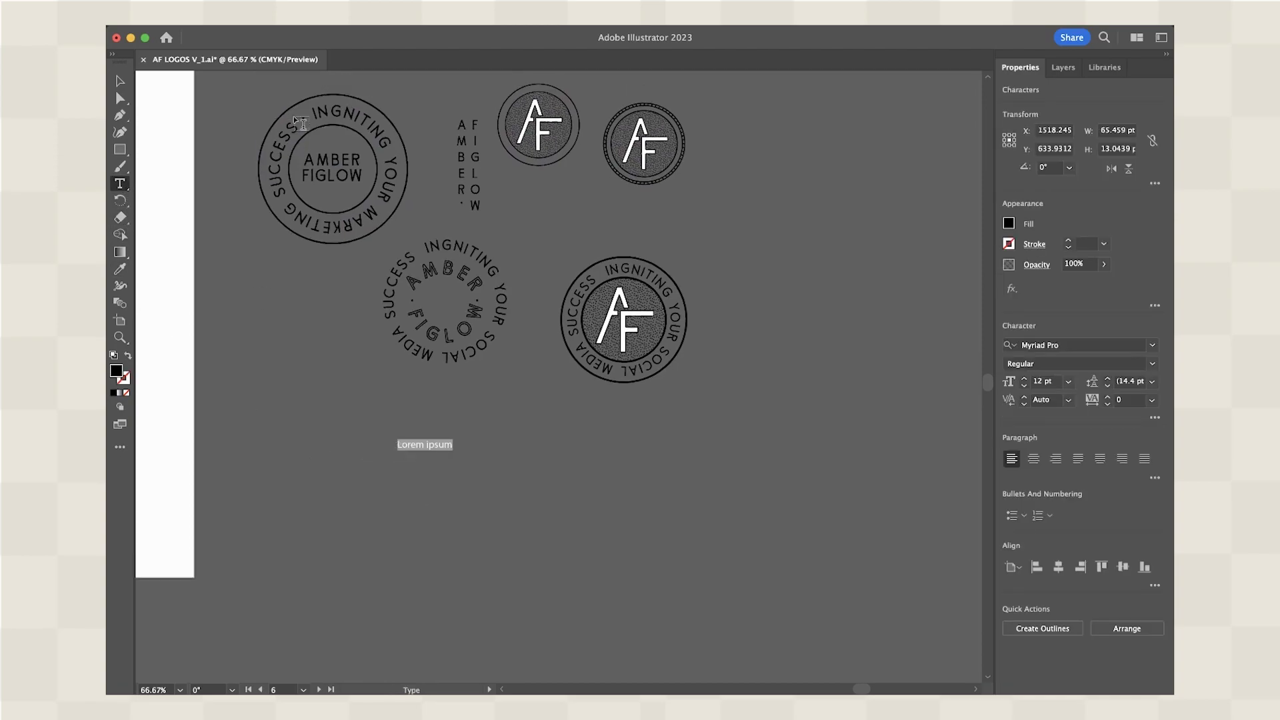
type("A")
key("super+a")
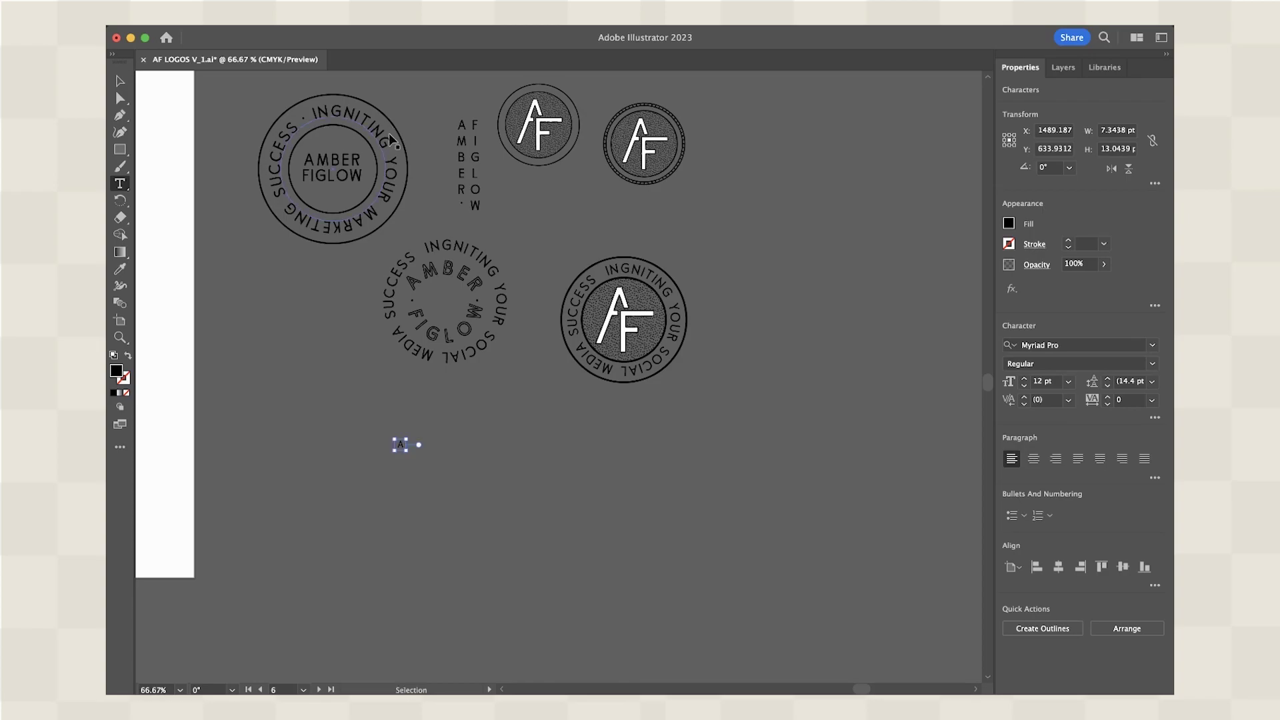
left_click(1092, 346)
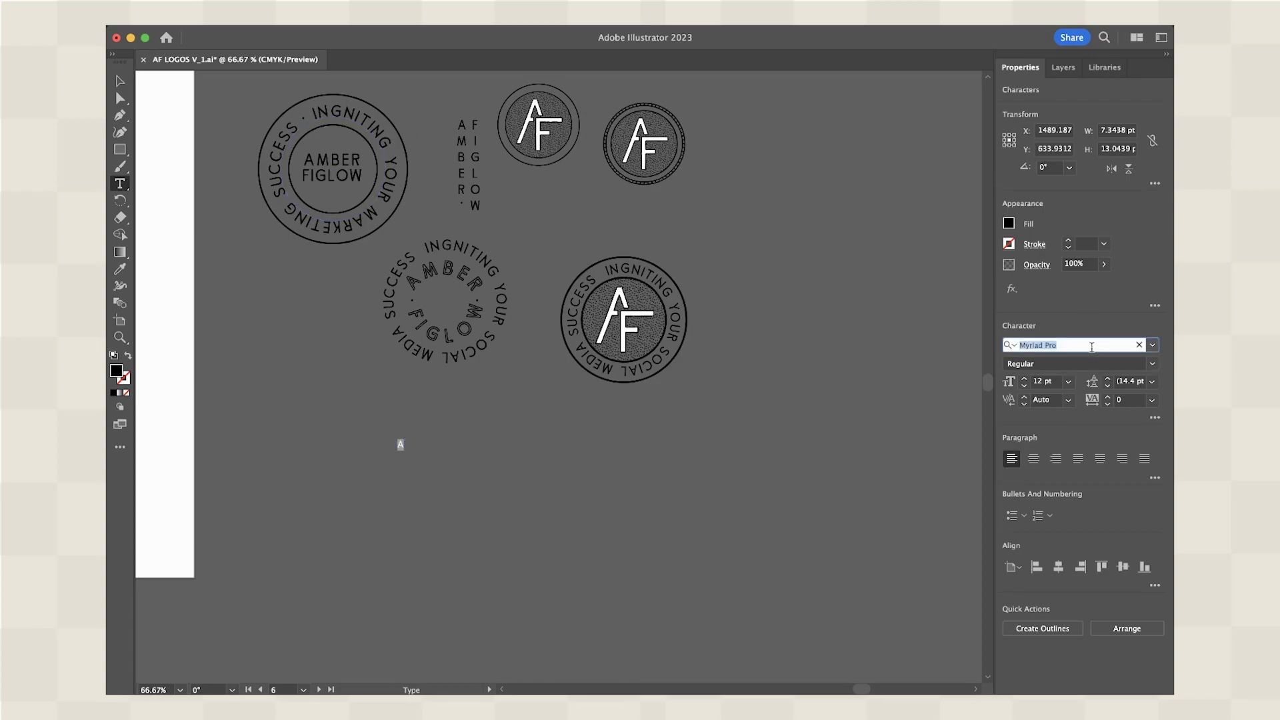
type("ch")
key("Return")
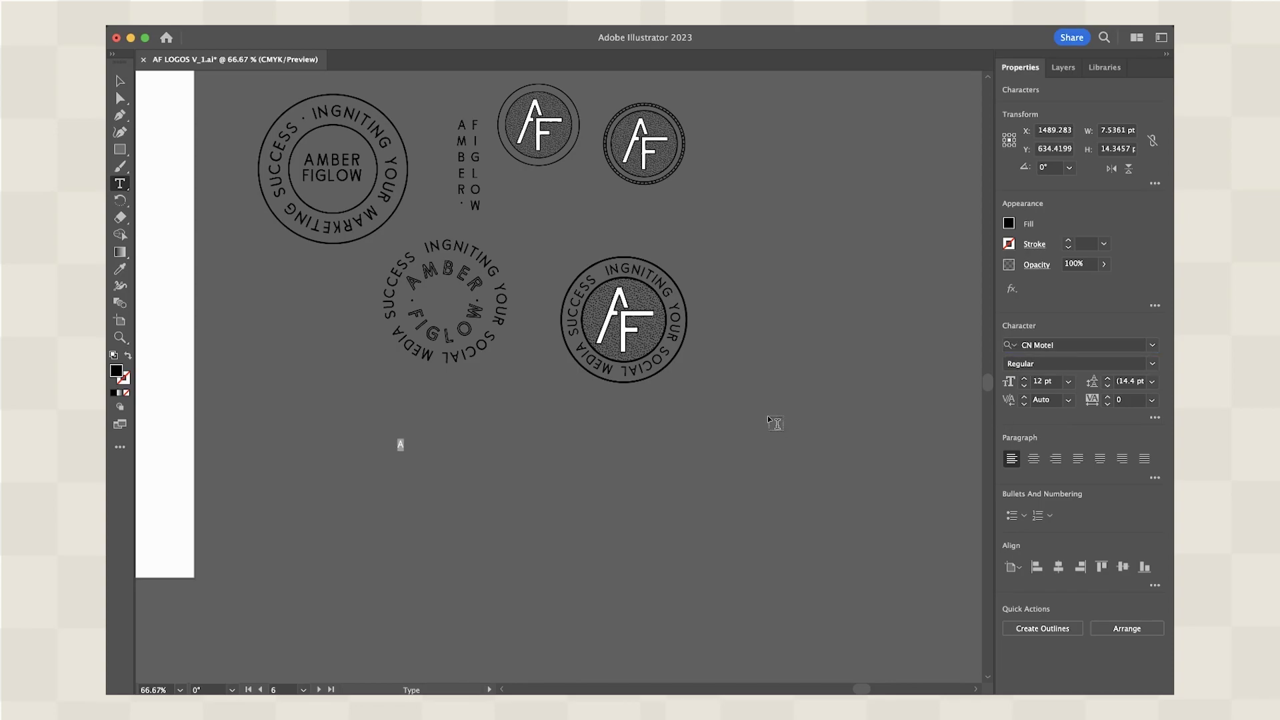
Enlarge the A from 72 pt to about 118 pt
left_click(121, 81)
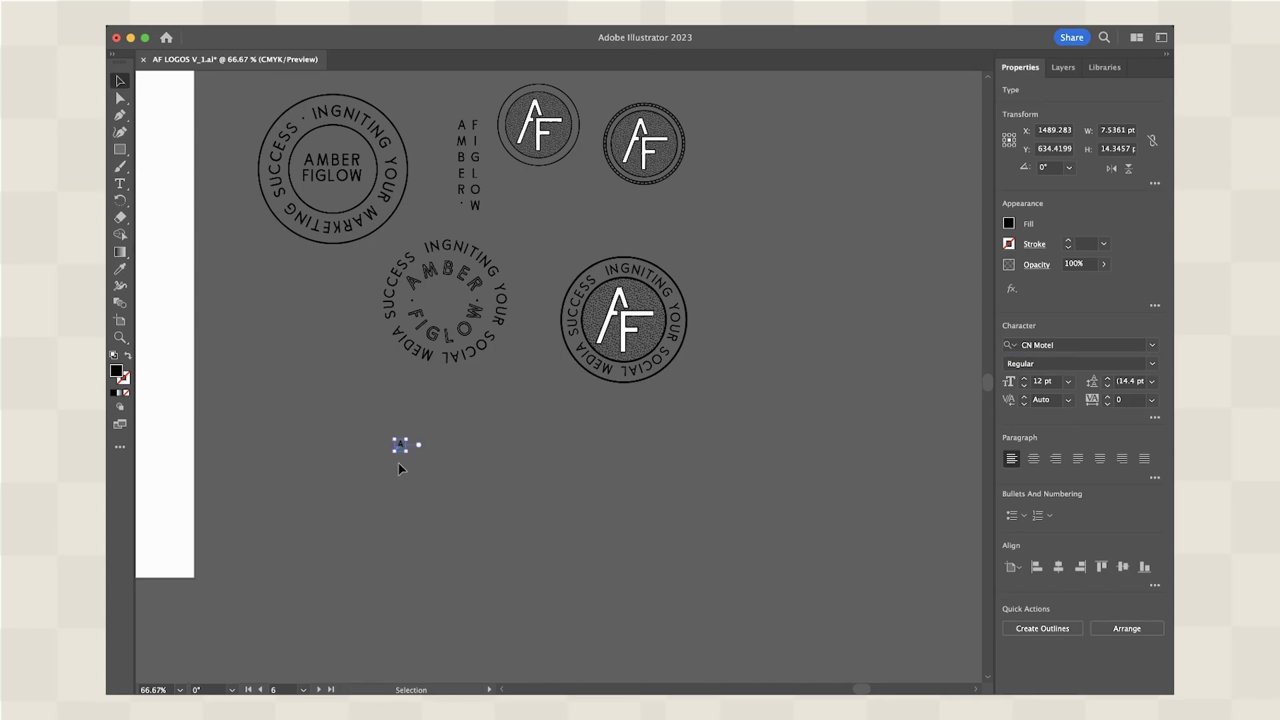
left_click(1069, 383)
left_click(1077, 415)
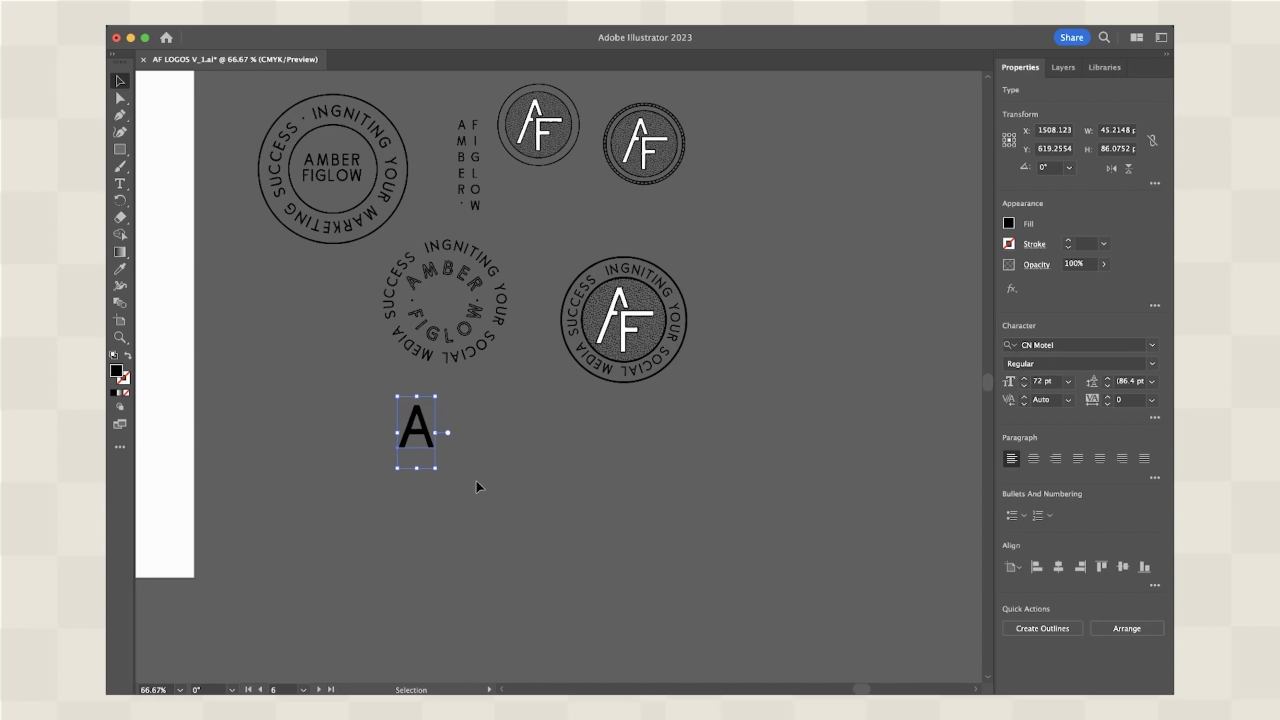
left_click_drag(439, 473, 469, 490)
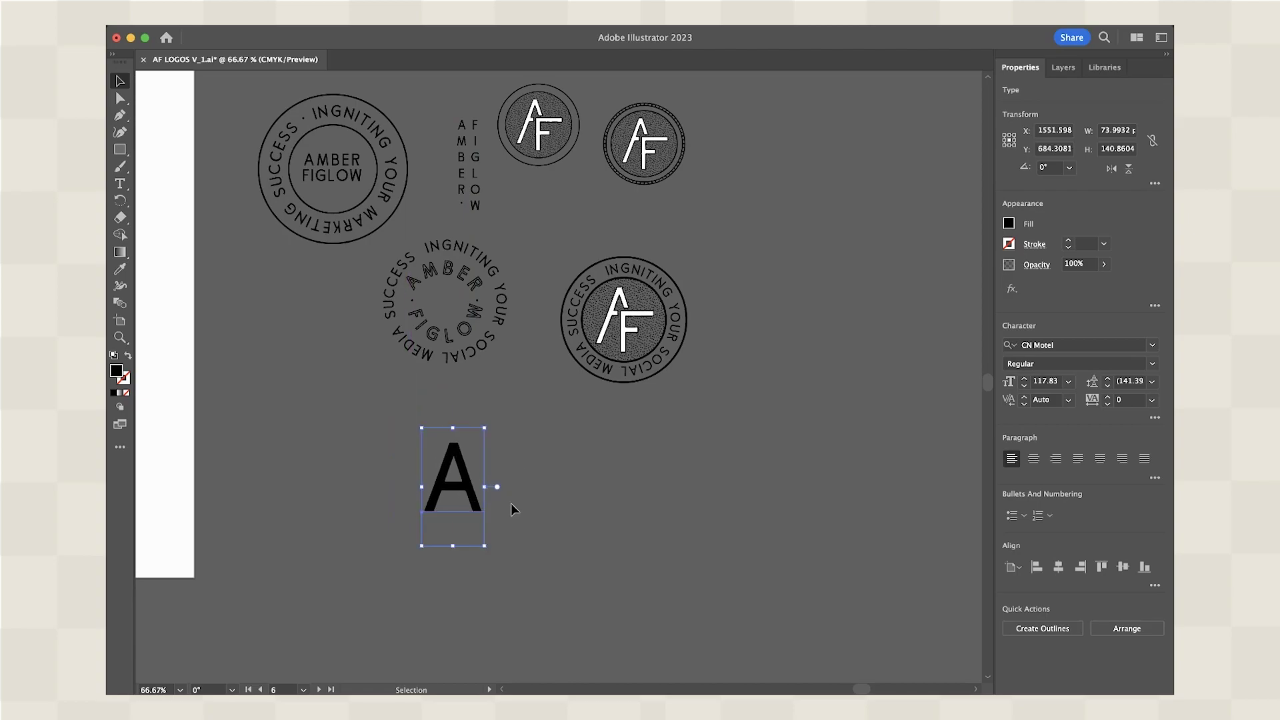
left_click(512, 505)
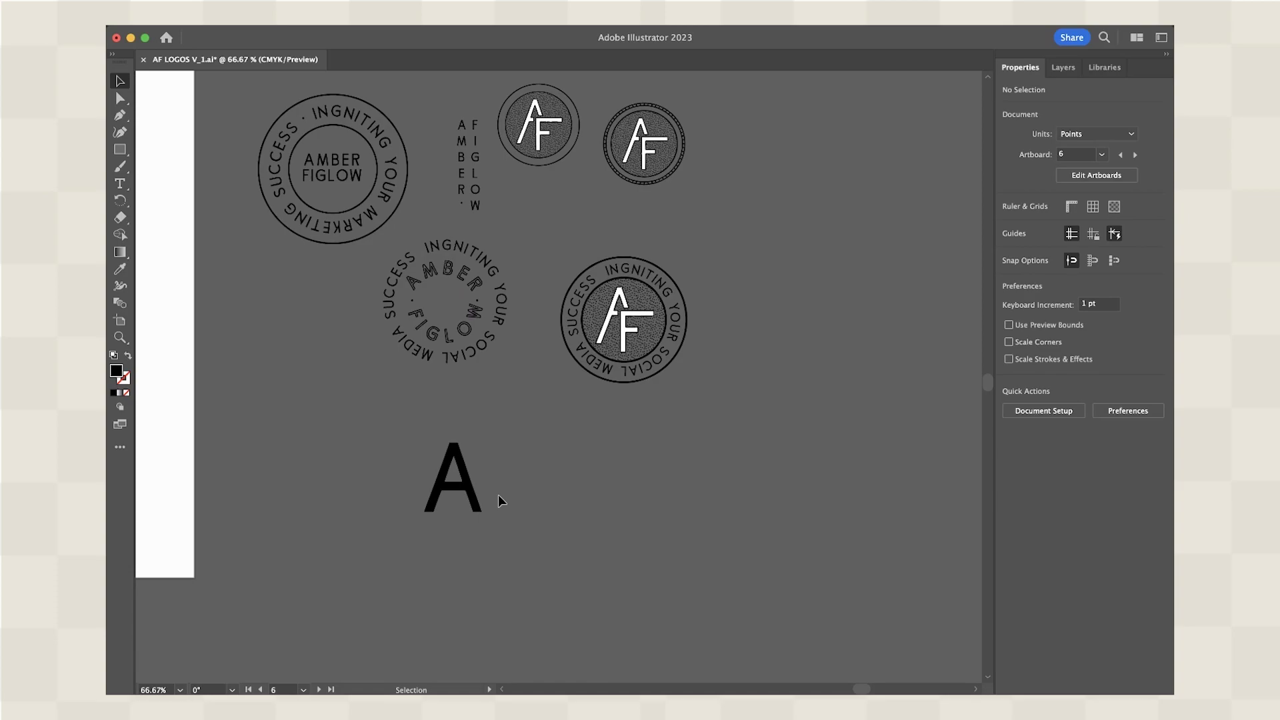
Duplicate the A, change the copy to F, and move it onto the A
left_click_drag(466, 493, 560, 527, "alt")
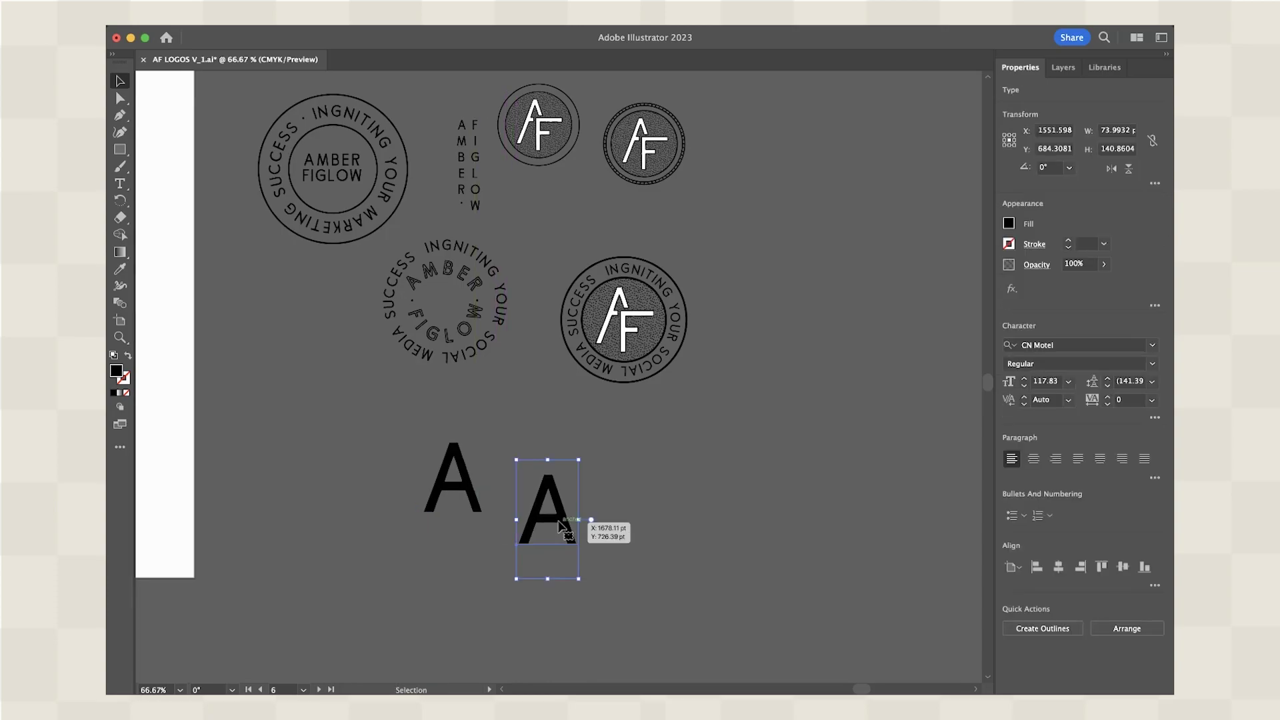
double_click(560, 527)
type("F")
key("Escape")
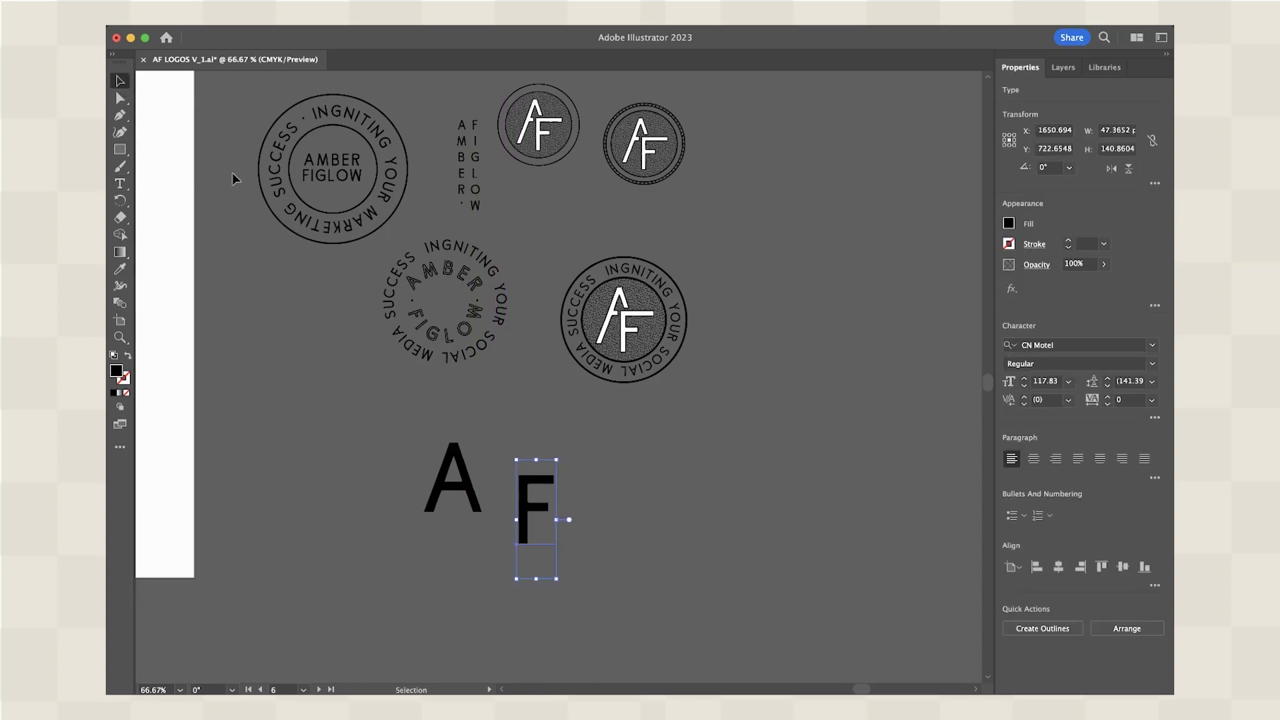
left_click_drag(533, 520, 466, 518)
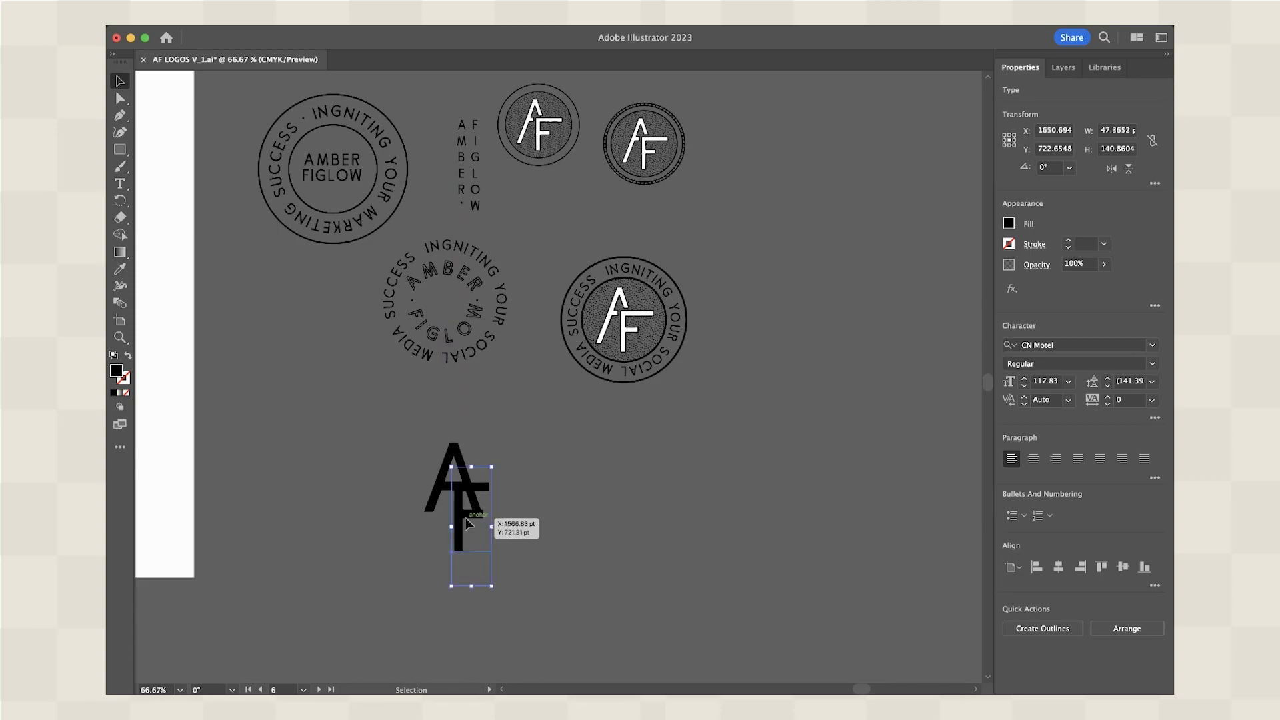
Try rotating the F a quarter turn against the A, then undo the rotation
key("super+equal")
key("super+equal")
scroll(456, 423, "right", 5)
scroll(456, 423, "up", 3)
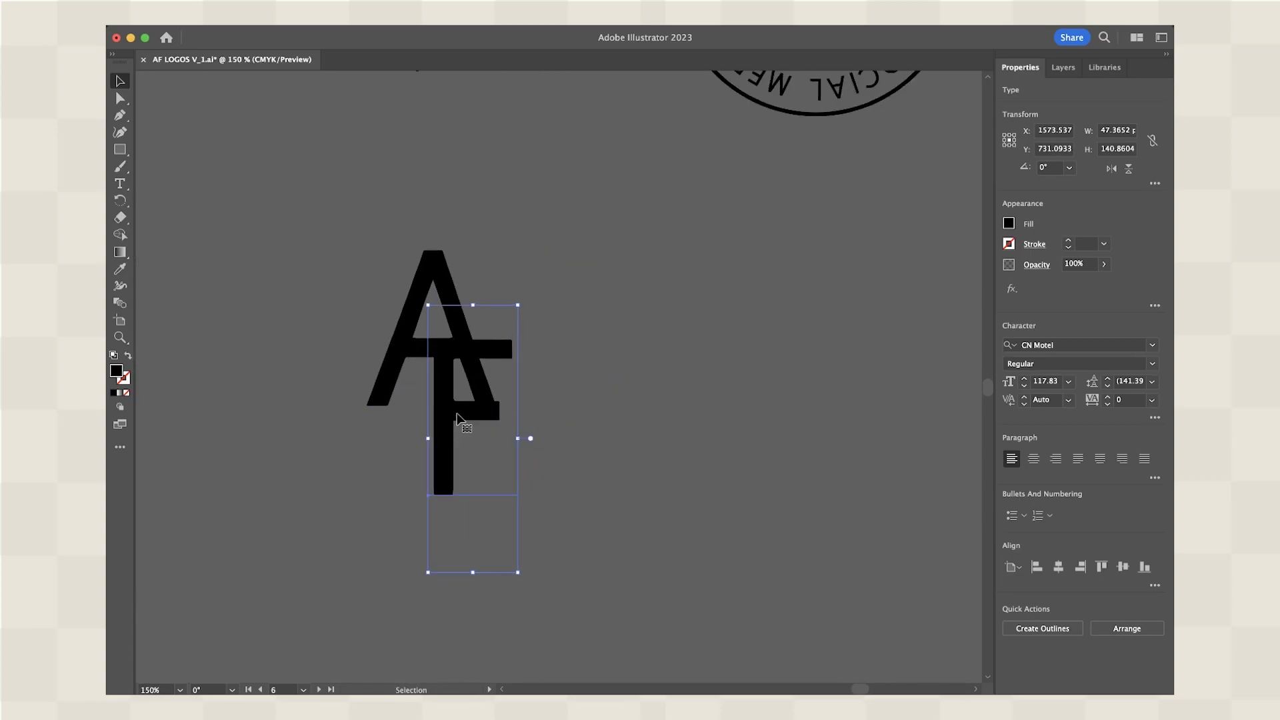
mouse_move(466, 416)
left_mouse_down()
mouse_move(443, 434)
mouse_move(447, 411)
left_mouse_up()
left_click_drag(510, 298, 519, 462)
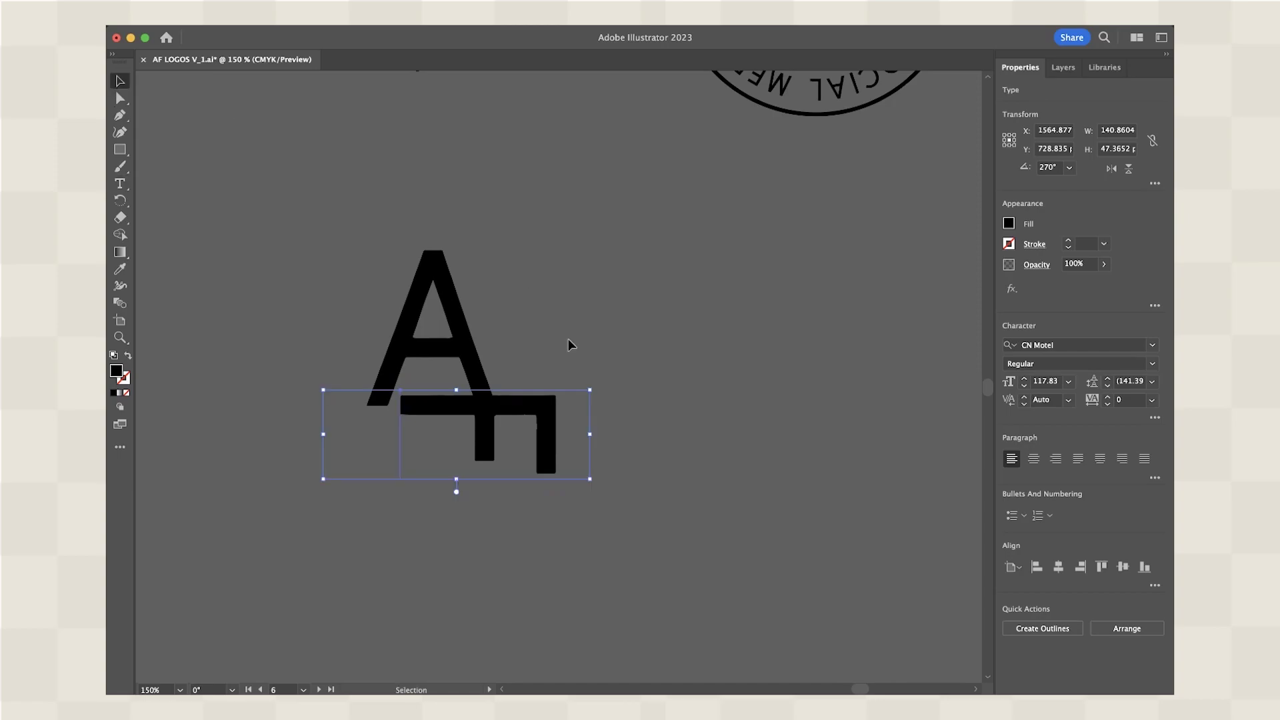
left_click_drag(555, 414, 600, 356)
key("ctrl+z")
key("ctrl+z")
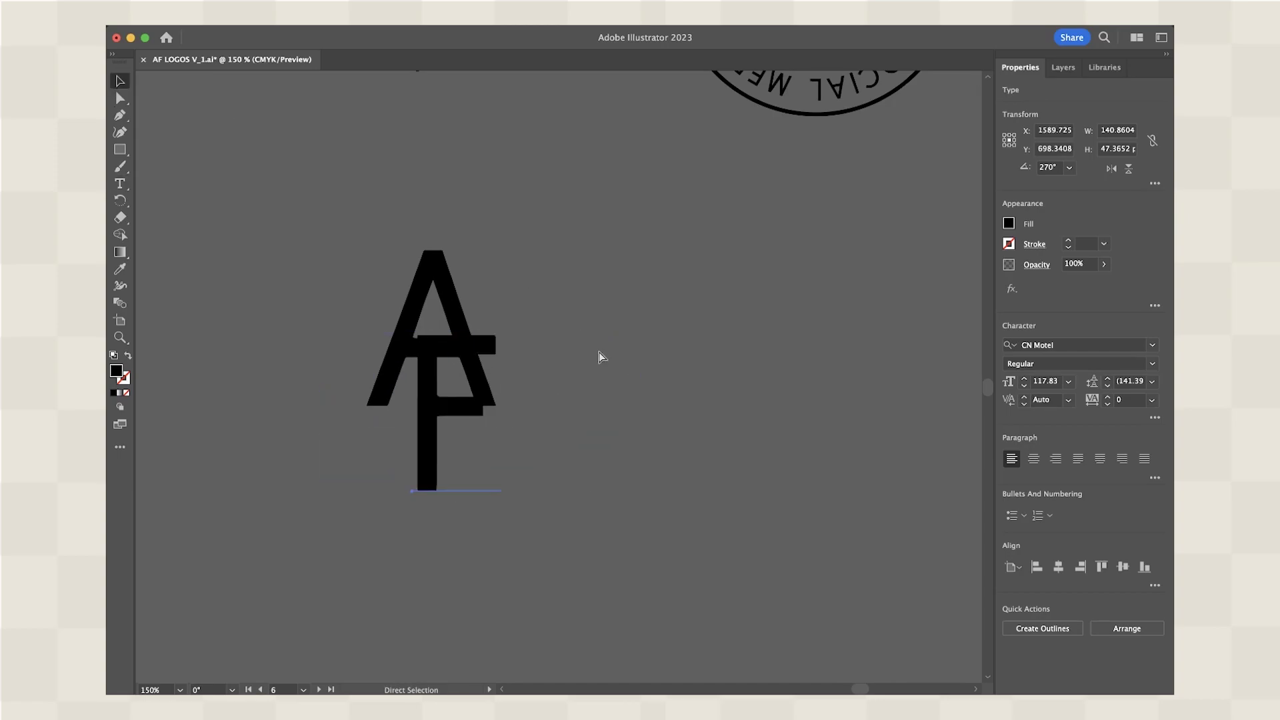
left_click(591, 356)
Nudge the F down and about 11 pt right until it interlocks with the A
left_click_drag(434, 395, 445, 398)
left_click_drag(589, 461, 340, 242)
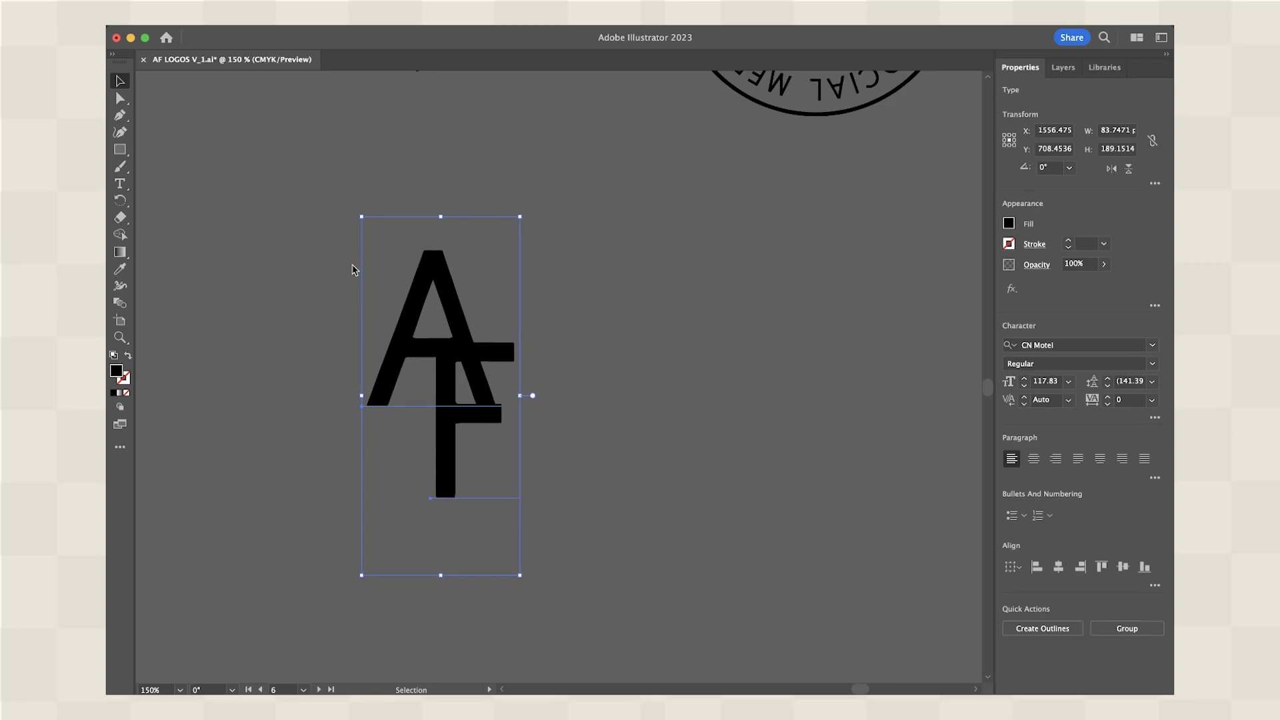
left_click(625, 365)
mouse_move(471, 420)
left_mouse_down()
mouse_move(492, 420)
mouse_move(471, 411)
left_mouse_up()
left_click(535, 447)
scroll(535, 447, "up", 3)
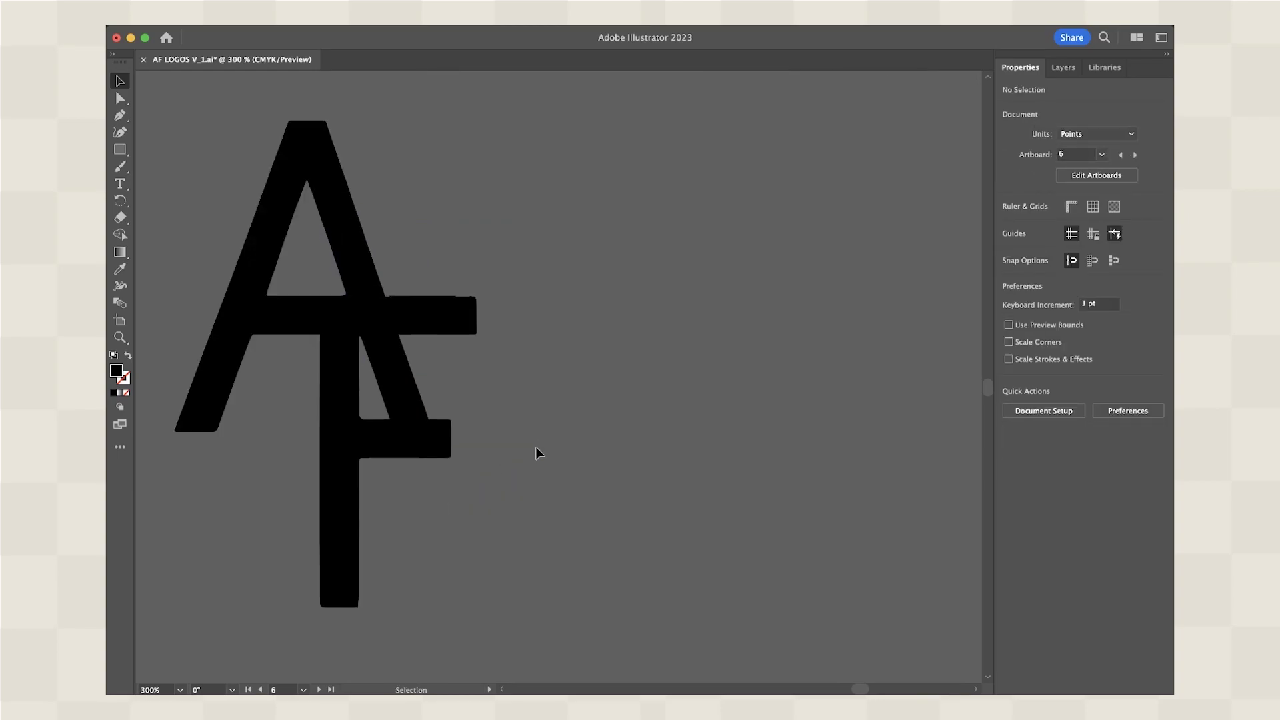
left_click(518, 457)
scroll(527, 319, "down", 3)
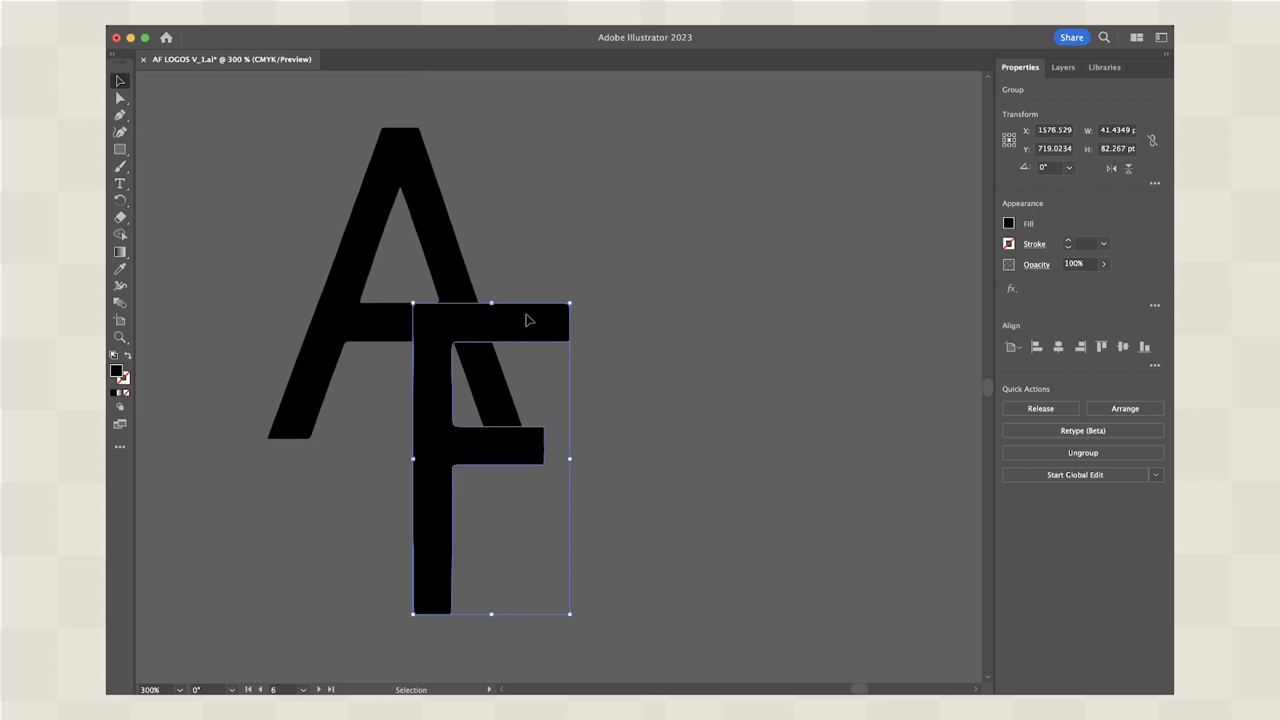
left_click(417, 239)
key("l")
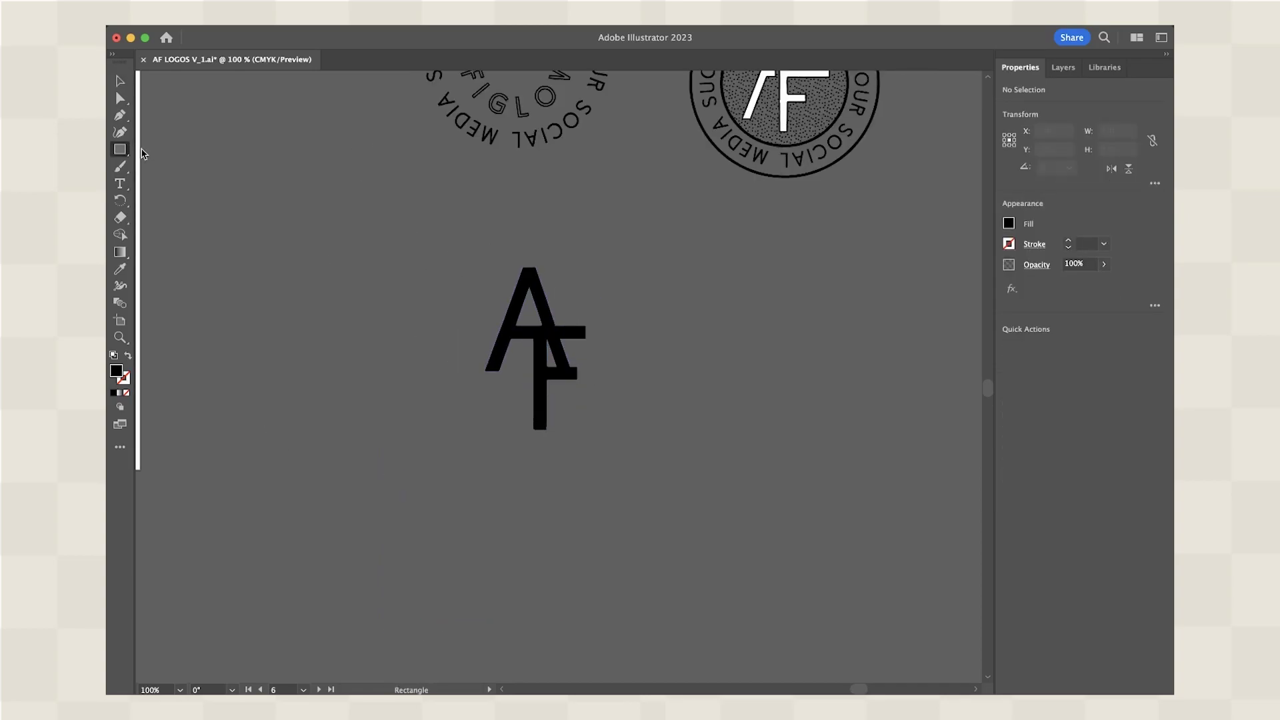
Draw a circle of about 150 pt and send it behind the AF letters
left_click_drag(410, 267, 537, 394)
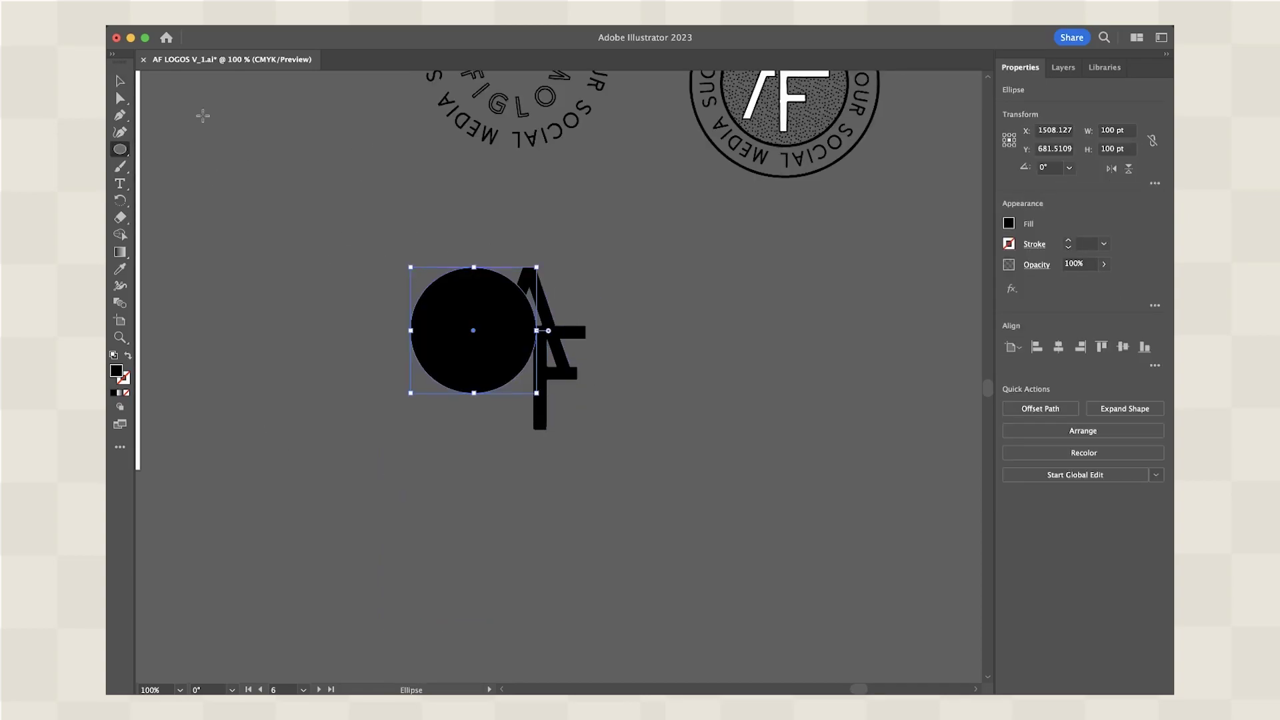
left_click(119, 83)
mouse_move(537, 393)
left_mouse_down()
mouse_move(617, 469)
mouse_move(542, 407)
left_mouse_up()
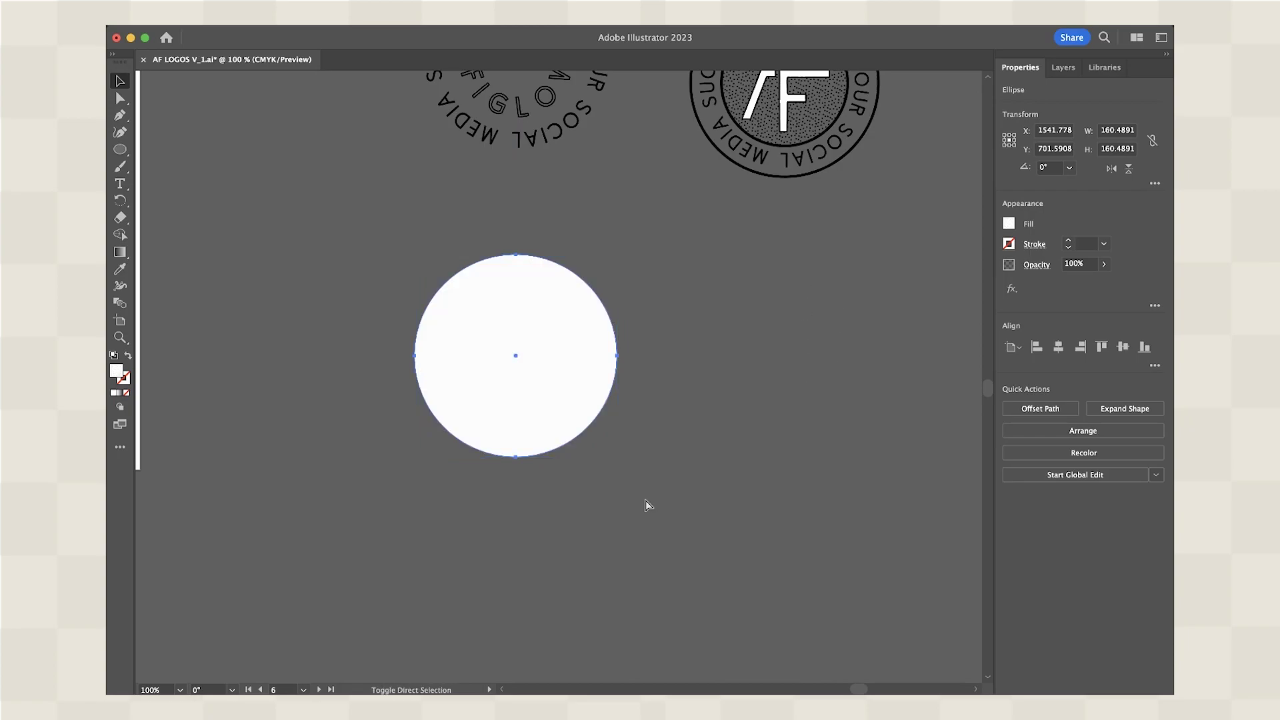
key("super+shift+bracketleft")
mouse_move(456, 372)
left_mouse_down()
mouse_move(486, 361)
mouse_move(476, 366)
left_mouse_up()
left_click(307, 203)
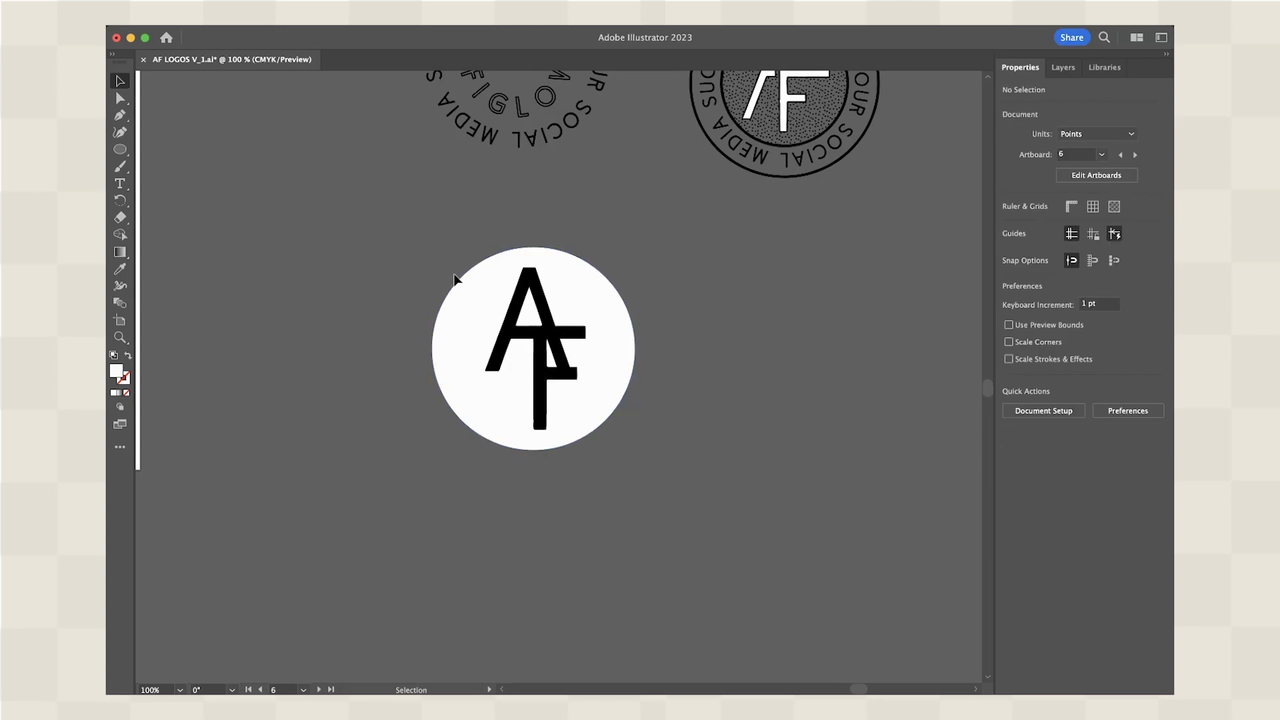
Select both letters and nudge them slightly left to centre them in the circle
left_click(534, 377)
left_click(537, 379, "shift")
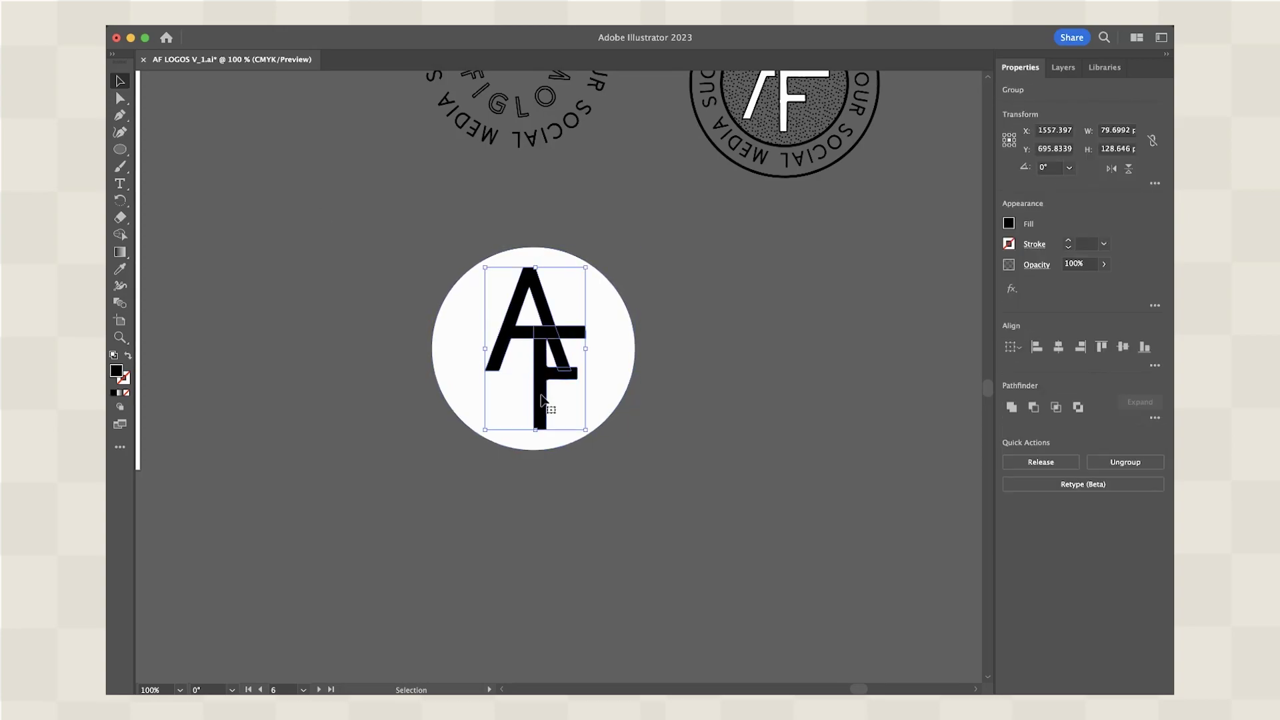
left_click_drag(546, 405, 542, 403)
left_click(594, 518)
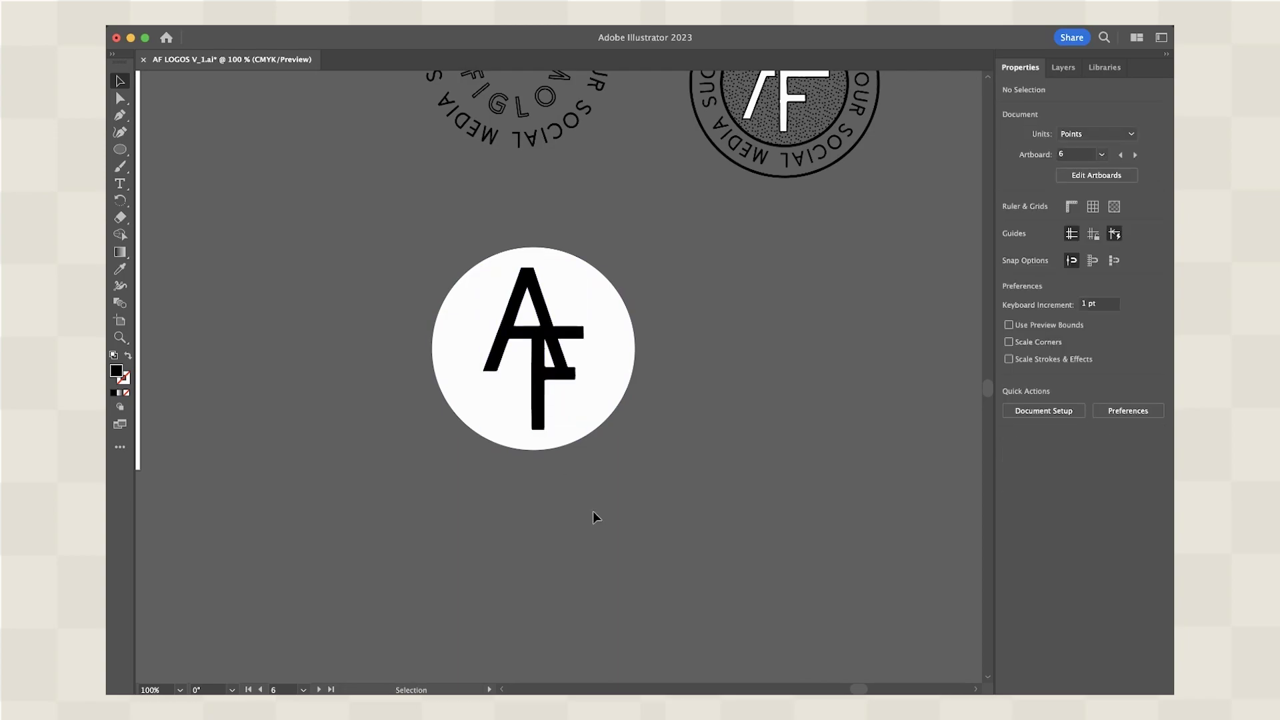
With the white circle selected, expand Layer 1 in the Layers panel
key("super+equal")
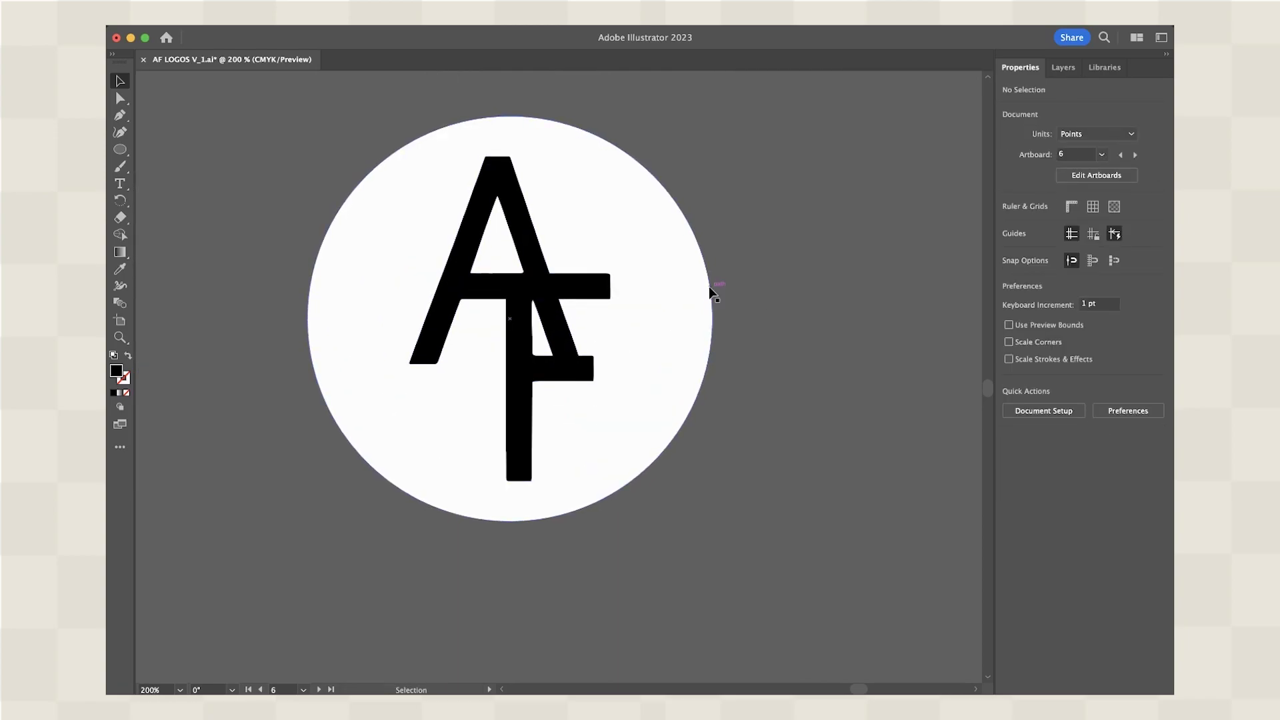
left_click(675, 360)
left_click(1063, 67)
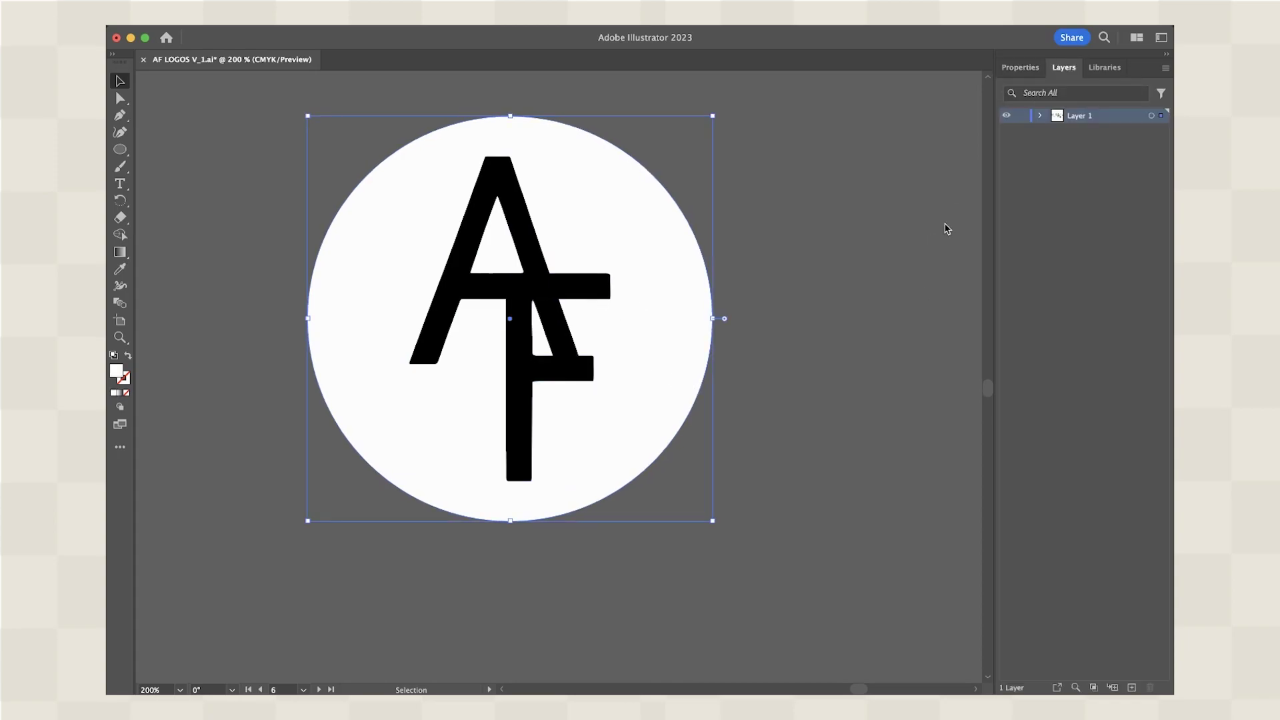
left_click(1042, 117)
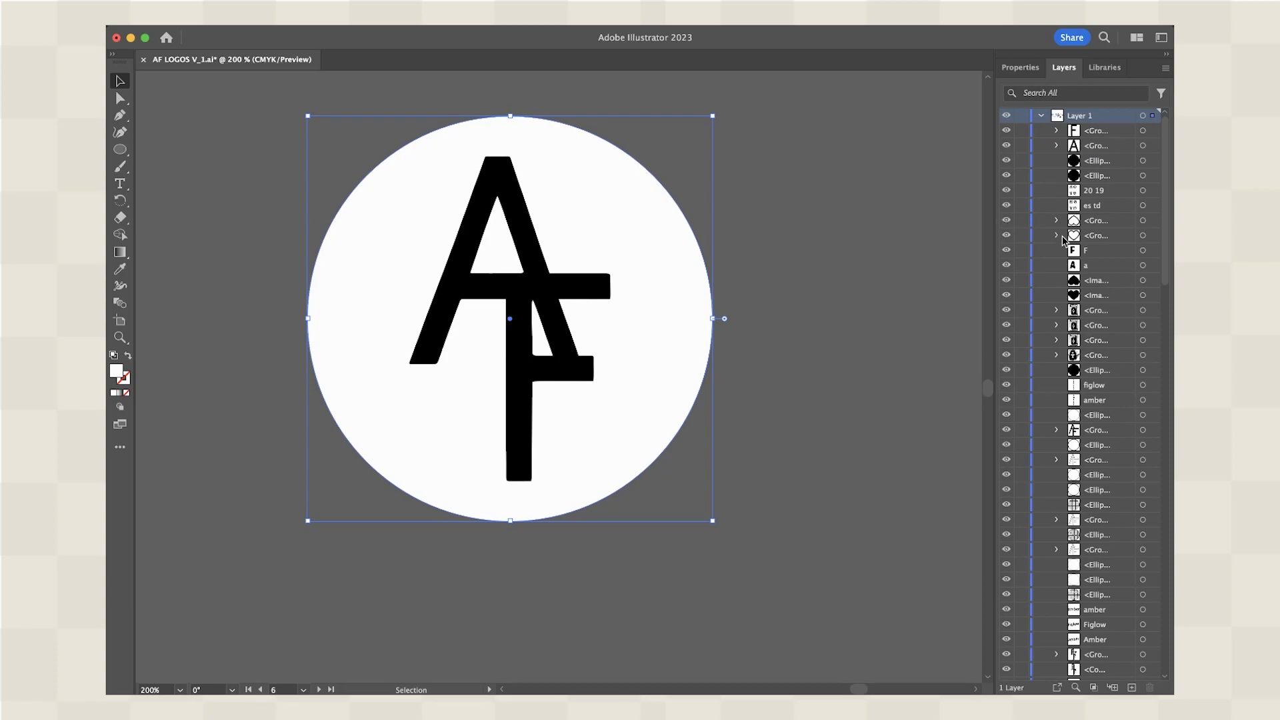
Lock the white circle, then try reshaping the F's lower arm and undo it
scroll(1064, 240, "down", 10)
left_click(1020, 673)
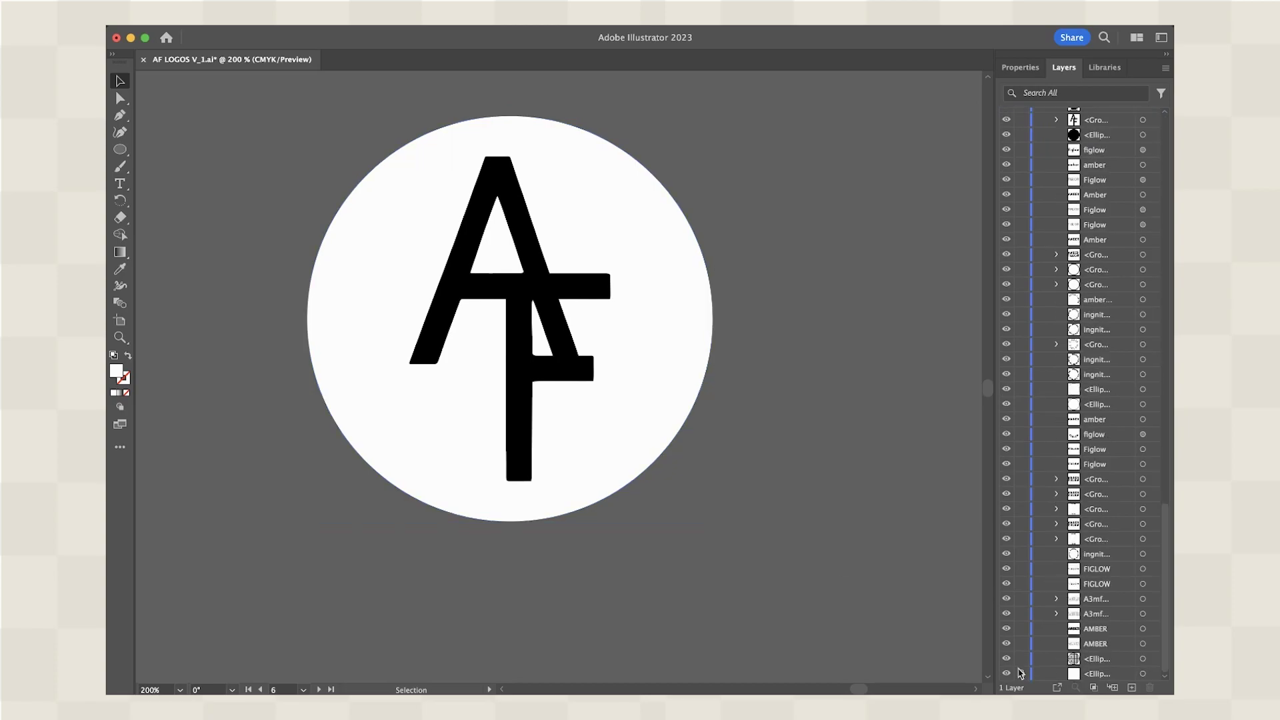
left_click(567, 290)
left_click(689, 369)
key("super+equal")
scroll(689, 372, "right", 3)
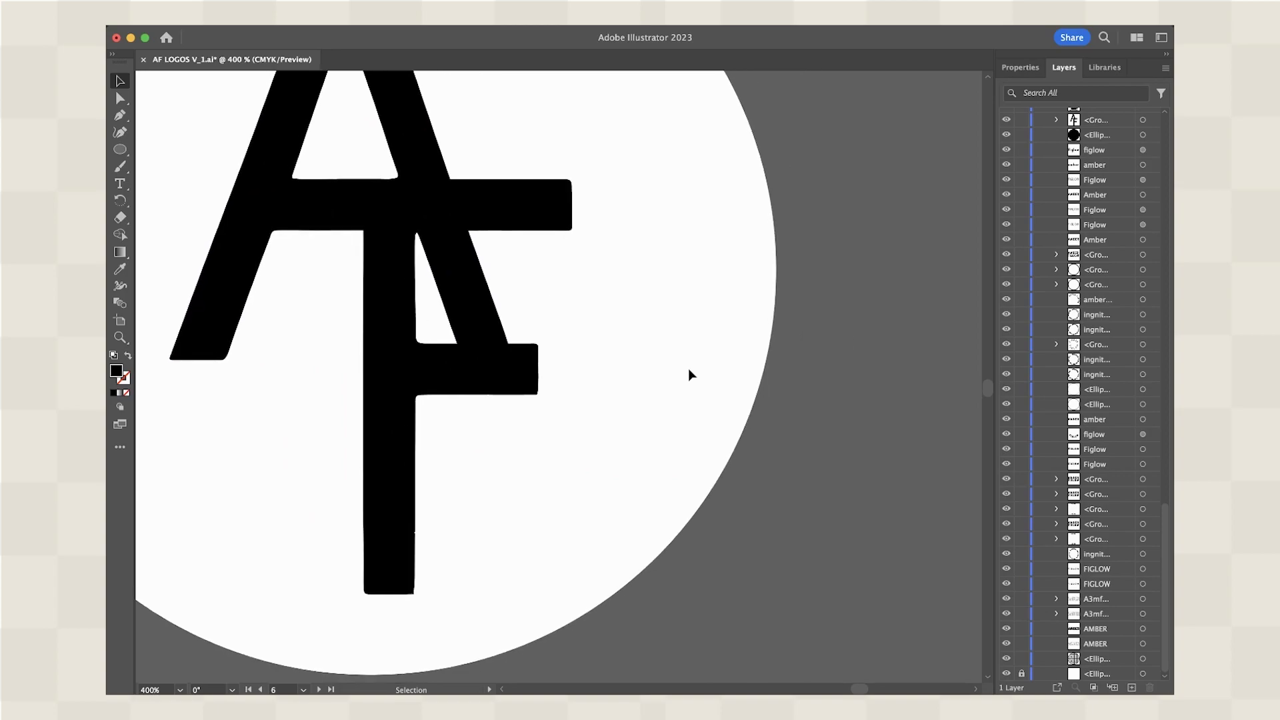
left_click(120, 99)
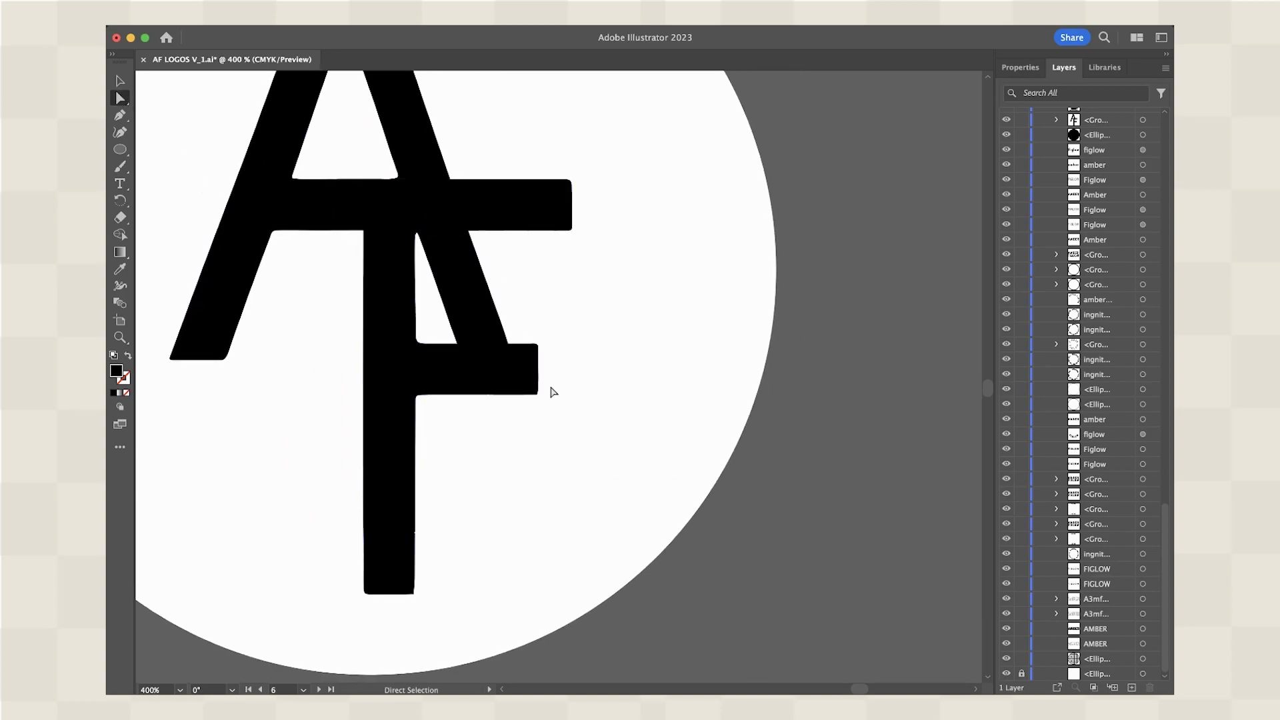
left_click_drag(552, 443, 614, 354)
key("super+z")
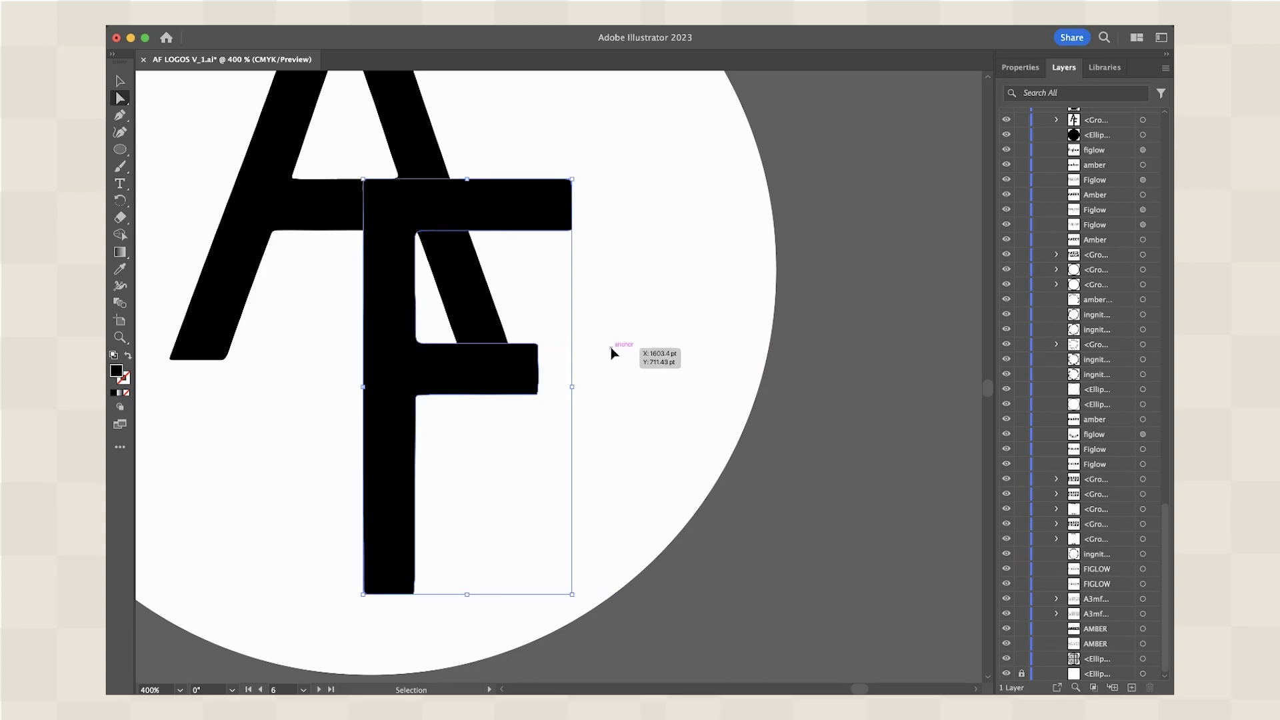
Drag the F's top-arm end points right until the bar reaches the circle's edge
left_click_drag(602, 280, 528, 136)
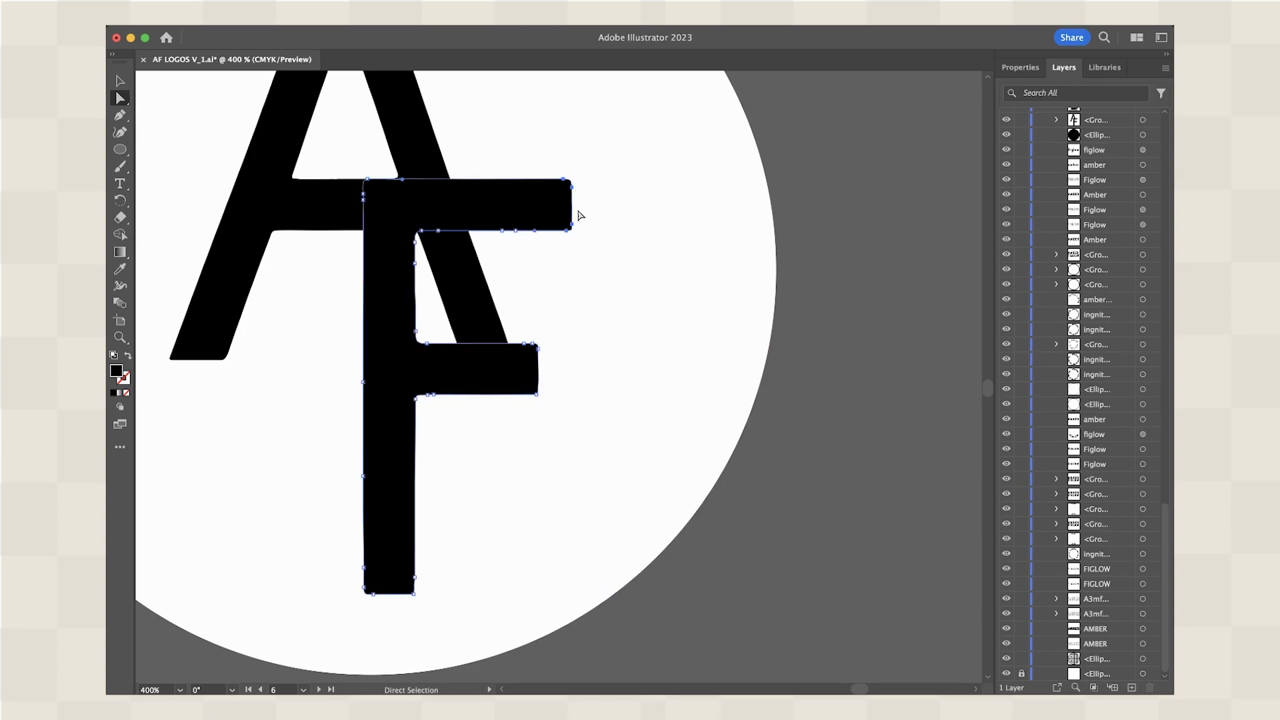
left_click_drag(572, 192, 720, 194)
scroll(719, 200, "up", 3)
scroll(719, 200, "right", 1)
left_click_drag(680, 277, 736, 280)
left_click(757, 396)
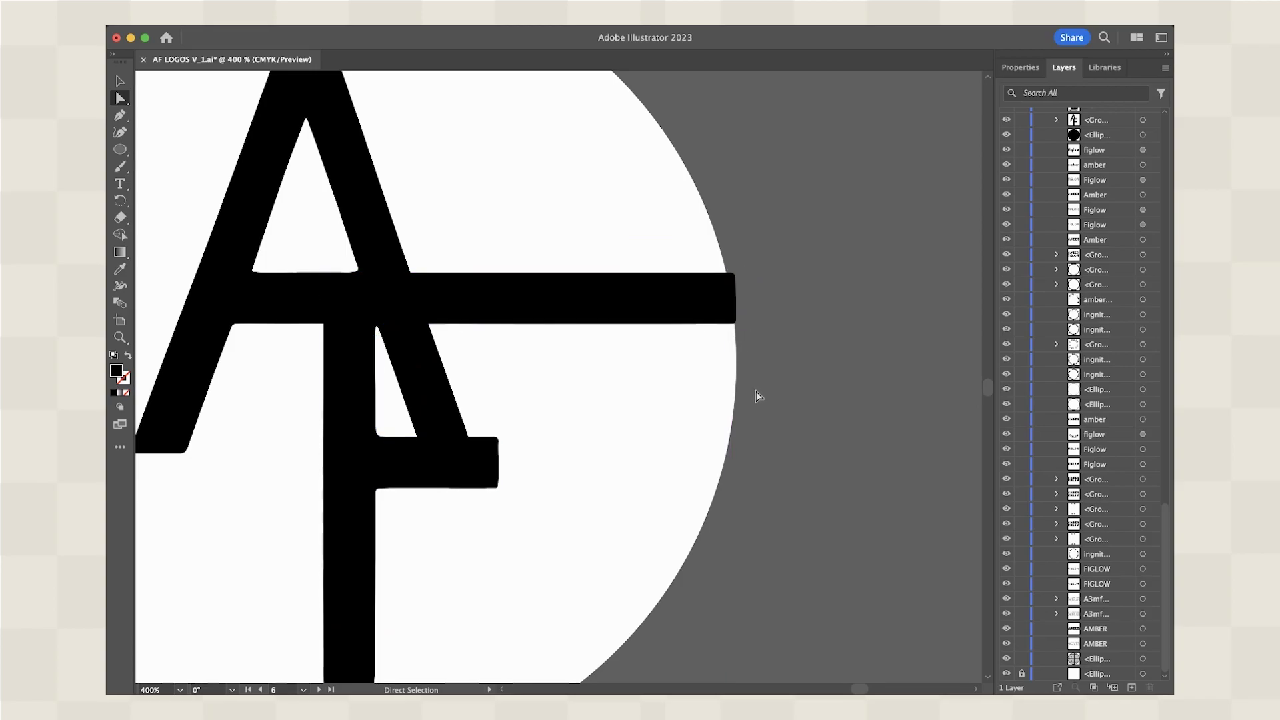
key("super+minus")
key("super+minus")
key("super+minus")
key("super+minus")
key("super+minus")
key("super+minus")
key("super+minus")
key("super+equal")
key("super+equal")
key("super+equal")
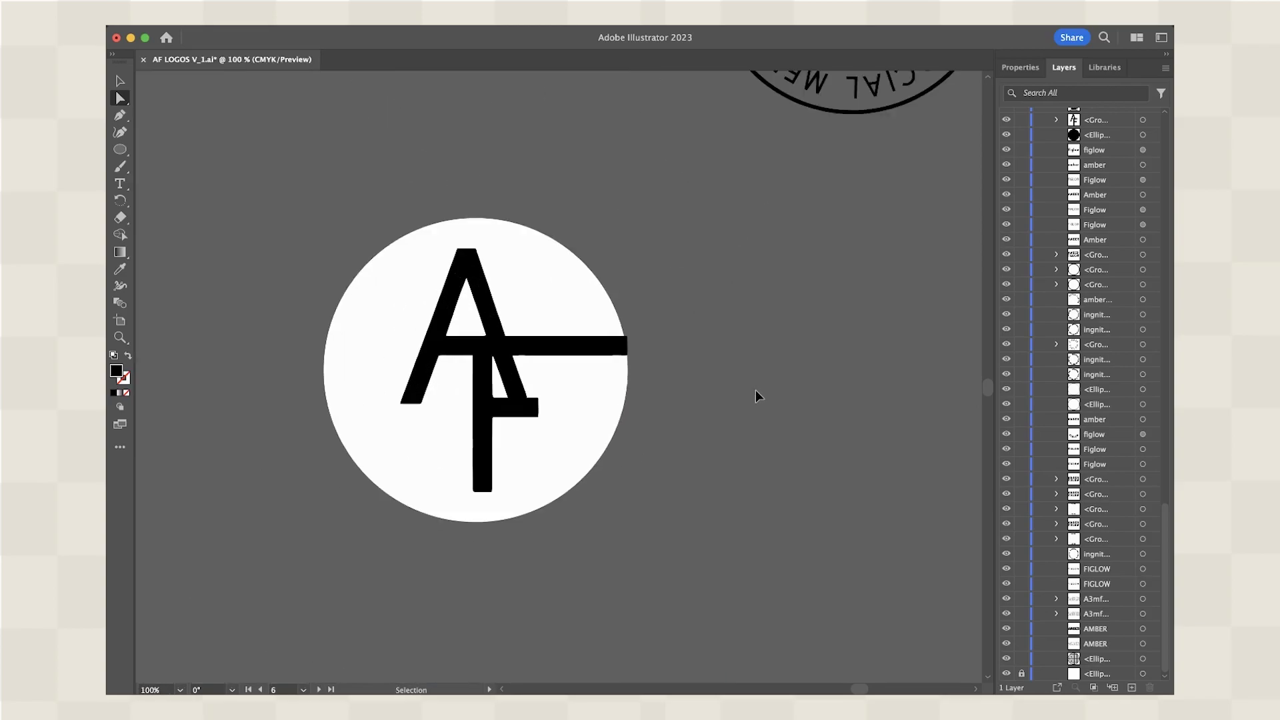
key("super+equal")
key("super+equal")
key("super+equal")
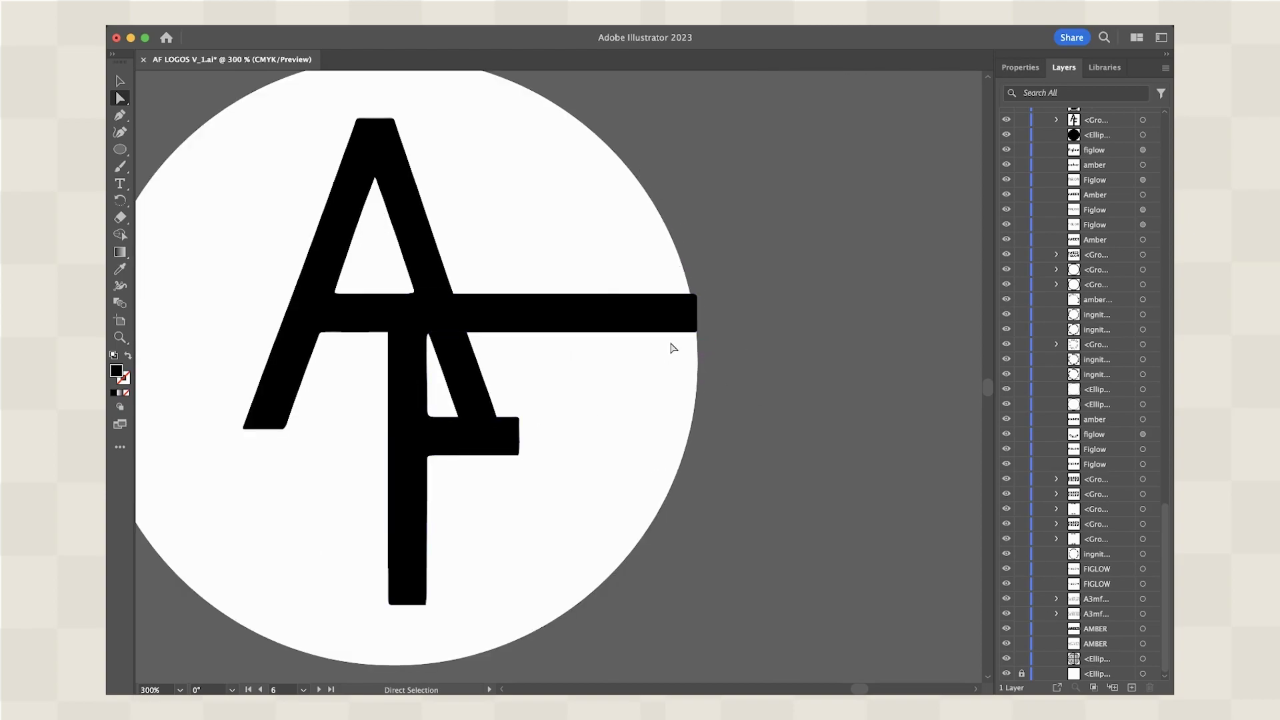
Pull the F's top bar back from the right and stretch the A's left leg downward
left_click_drag(697, 299, 645, 304)
scroll(582, 374, "left", 2)
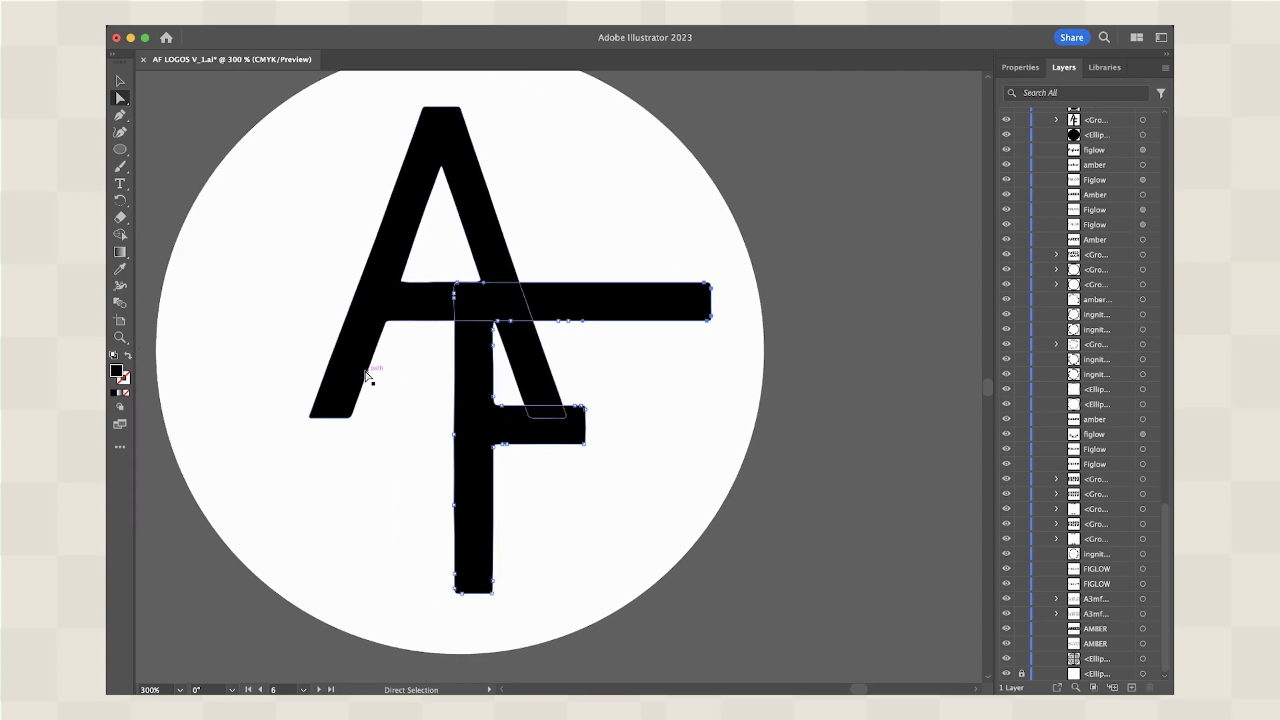
scroll(387, 360, "left", 2)
left_click_drag(446, 428, 302, 574)
left_click(292, 619)
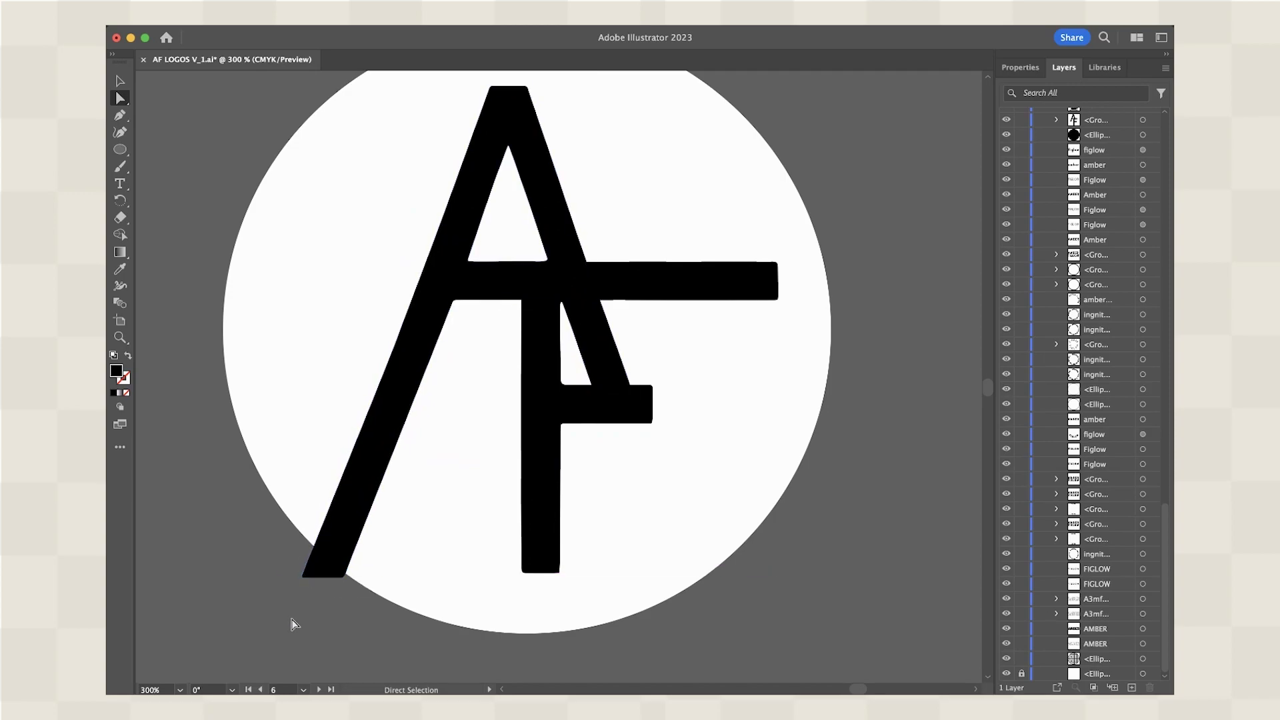
Extend the F's stem down to the circle's bottom edge
scroll(294, 624, "right", 3)
scroll(294, 624, "down", 1)
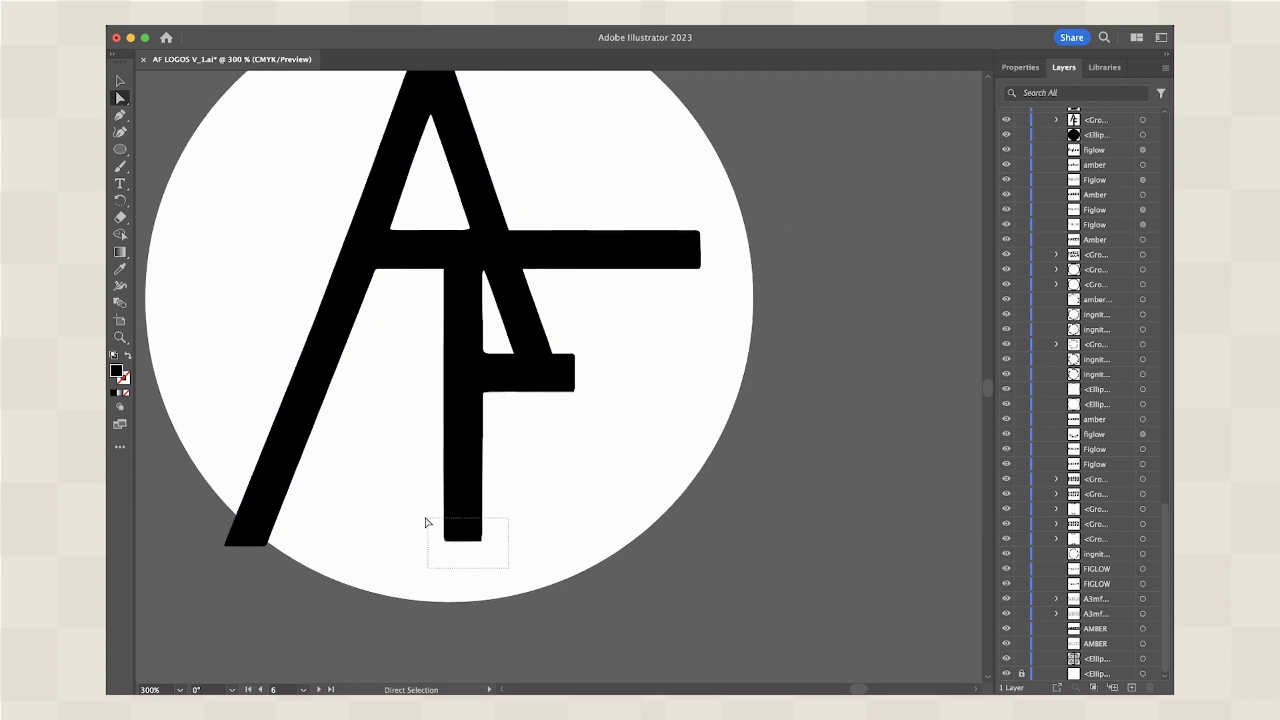
left_click(457, 531)
left_click_drag(450, 544, 450, 609)
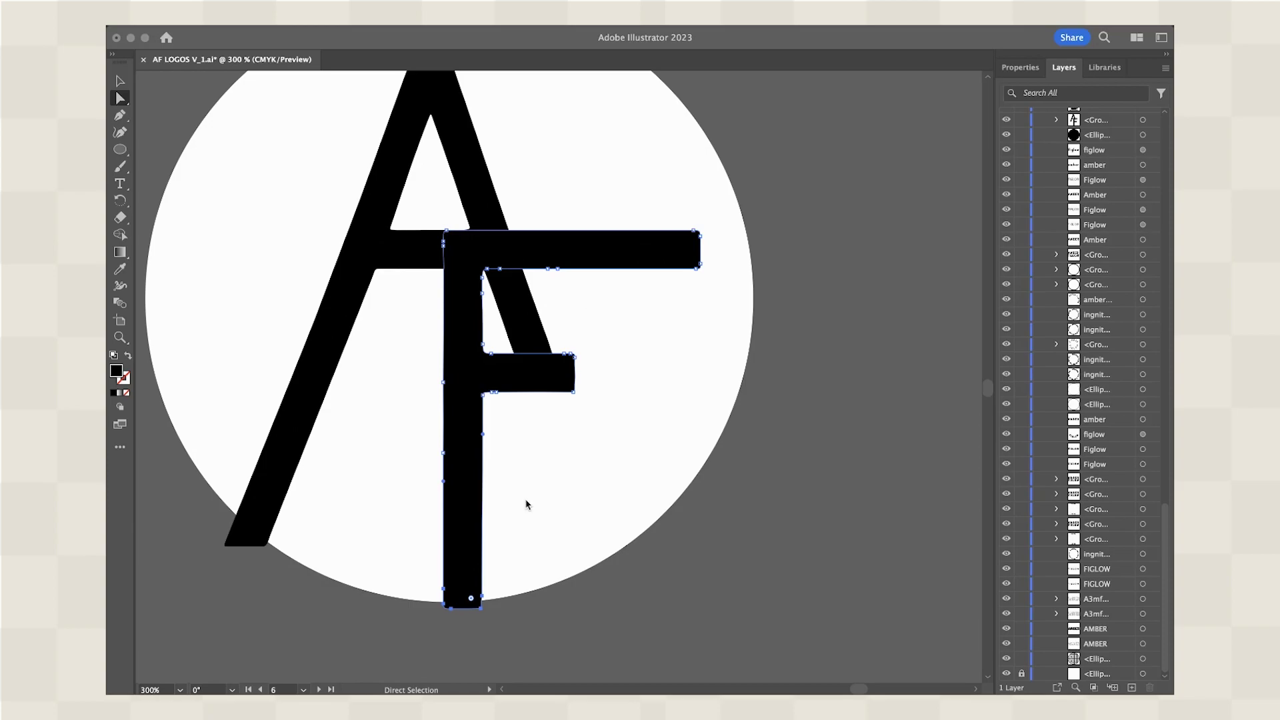
scroll(527, 505, "down", 2)
scroll(527, 505, "left", 1)
scroll(539, 604, "up", 1)
scroll(539, 604, "left", 1)
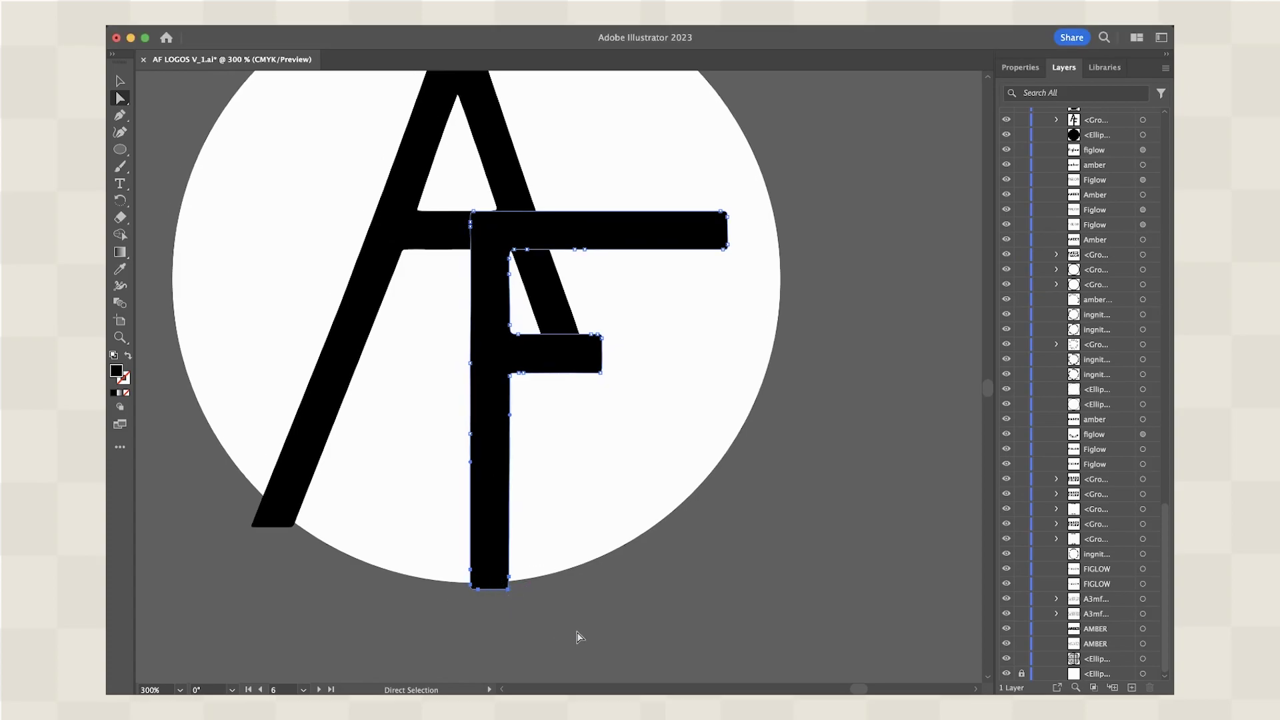
left_click(579, 637)
key("ctrl+minus")
key("ctrl+minus")
key("ctrl+minus")
key("ctrl+minus")
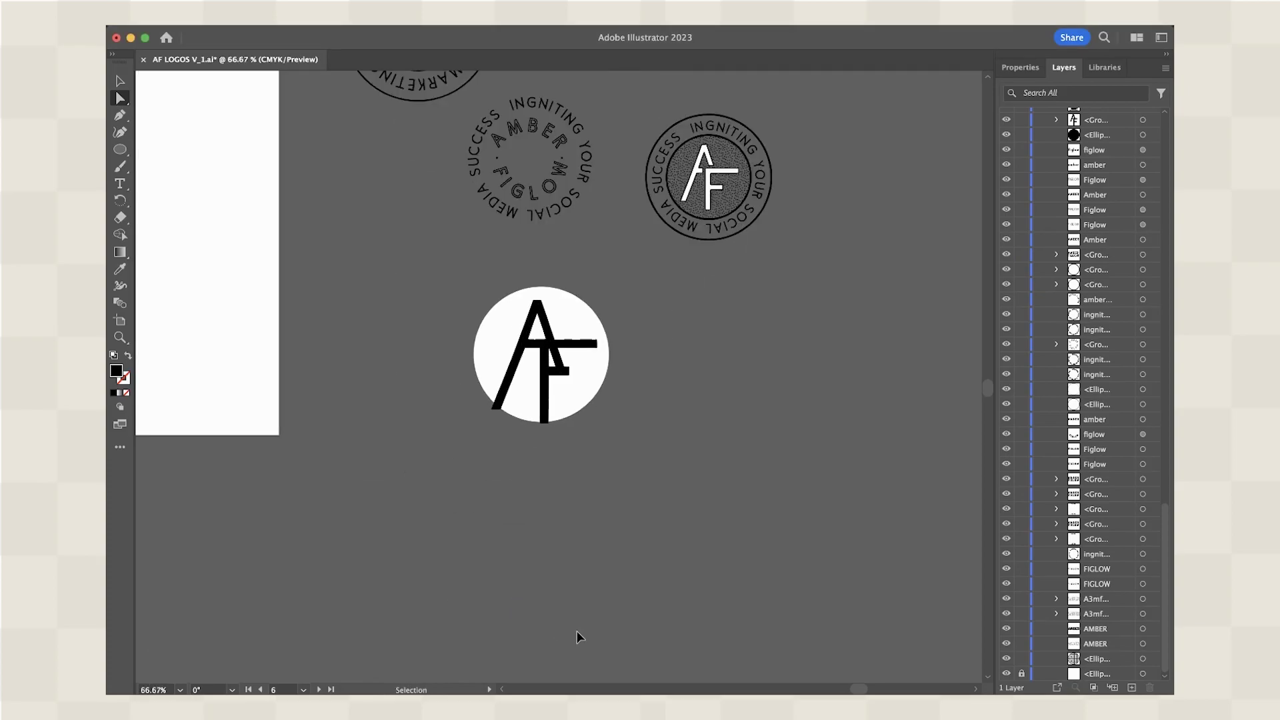
key("super+equal")
key("super+equal")
key("super+equal")
key("super+equal")
key("super+equal")
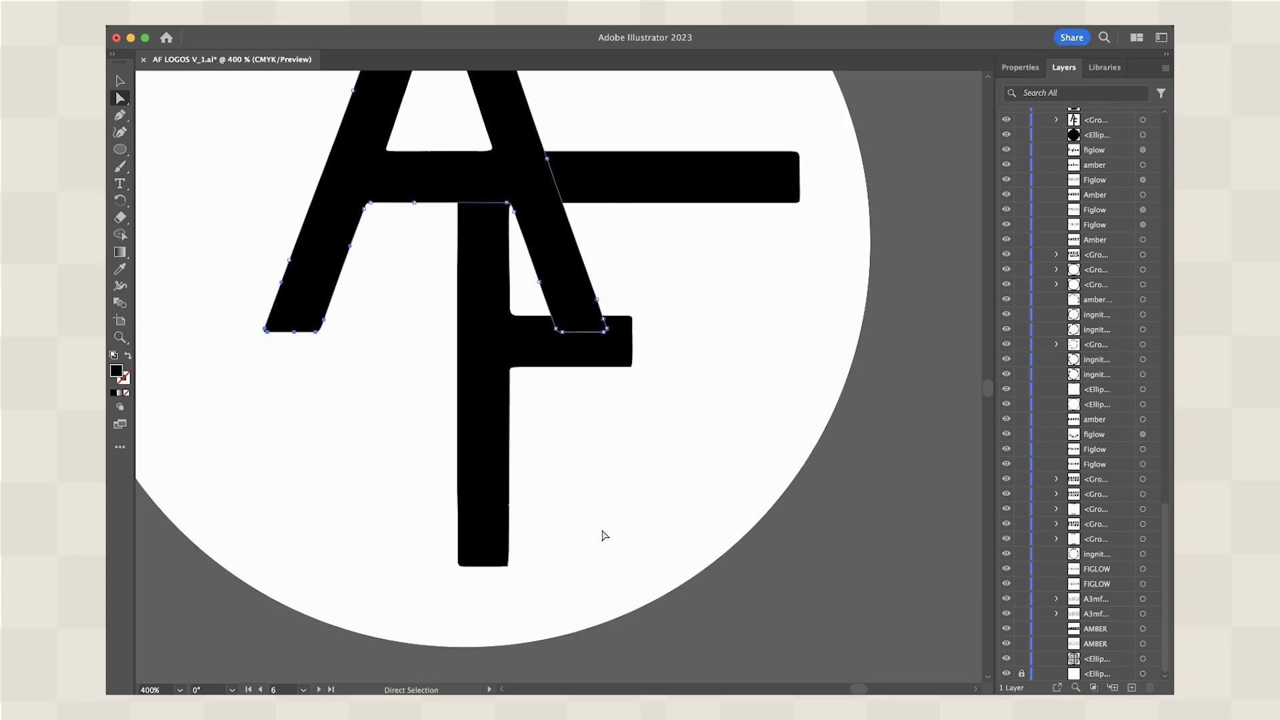
Select the anchor at the bottom of the A's left leg
scroll(525, 520, "left", 1)
scroll(524, 520, "down", 1)
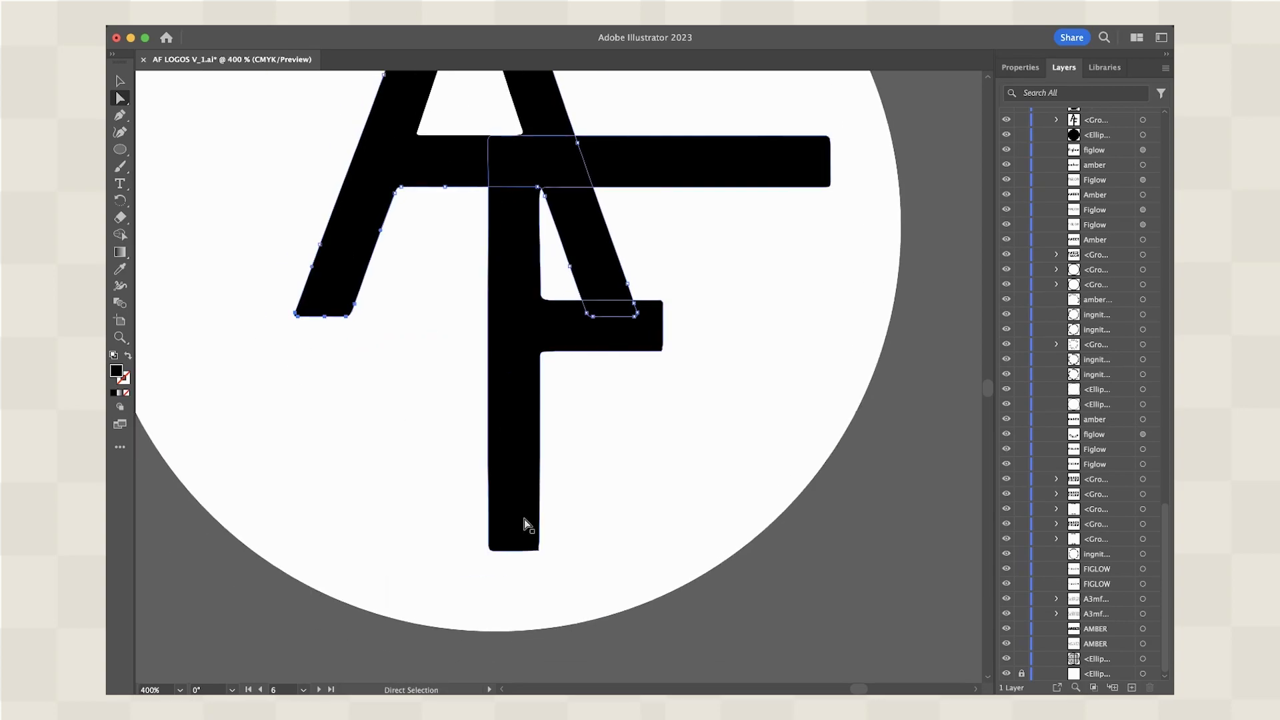
left_click(372, 344)
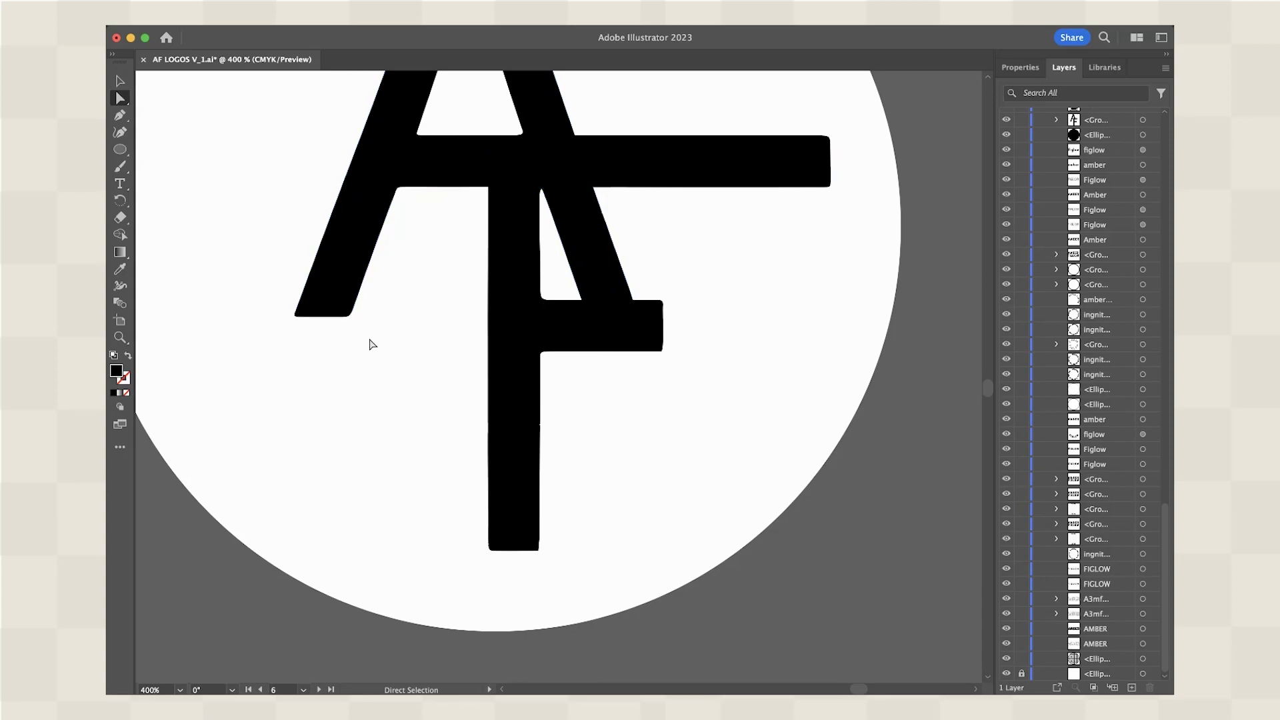
left_click_drag(371, 344, 222, 285)
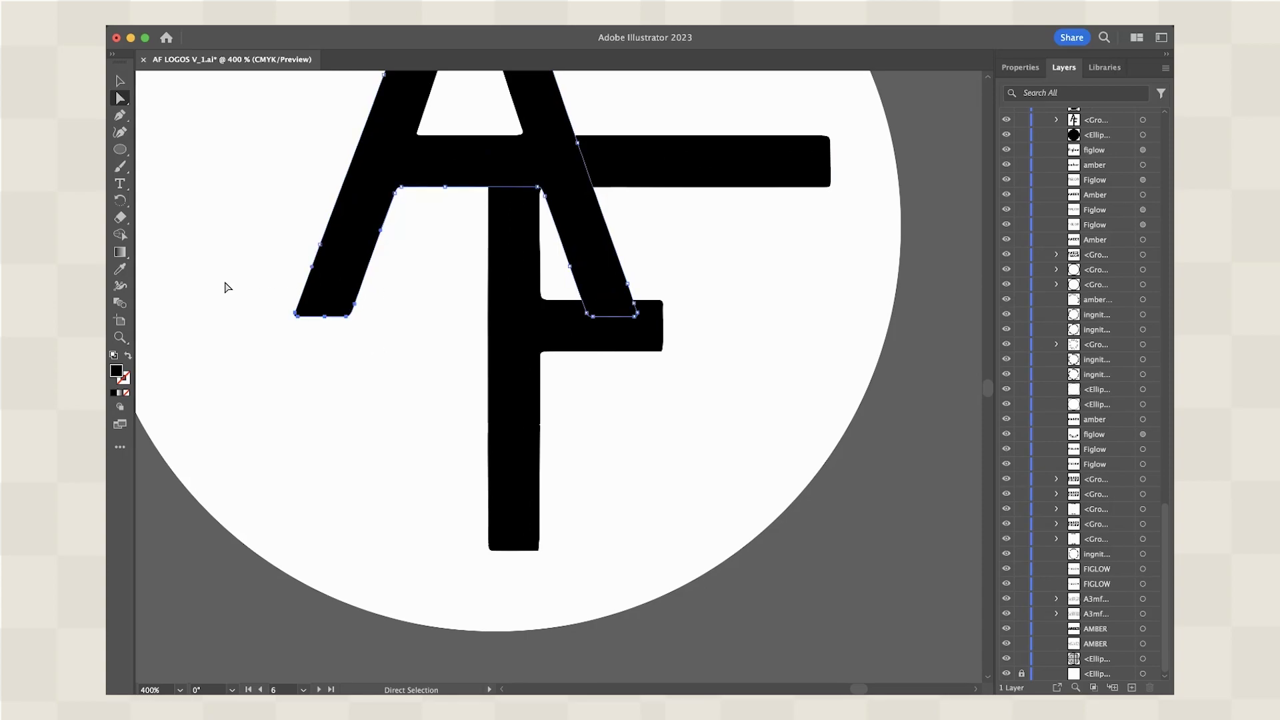
left_click(345, 367)
left_click(330, 300)
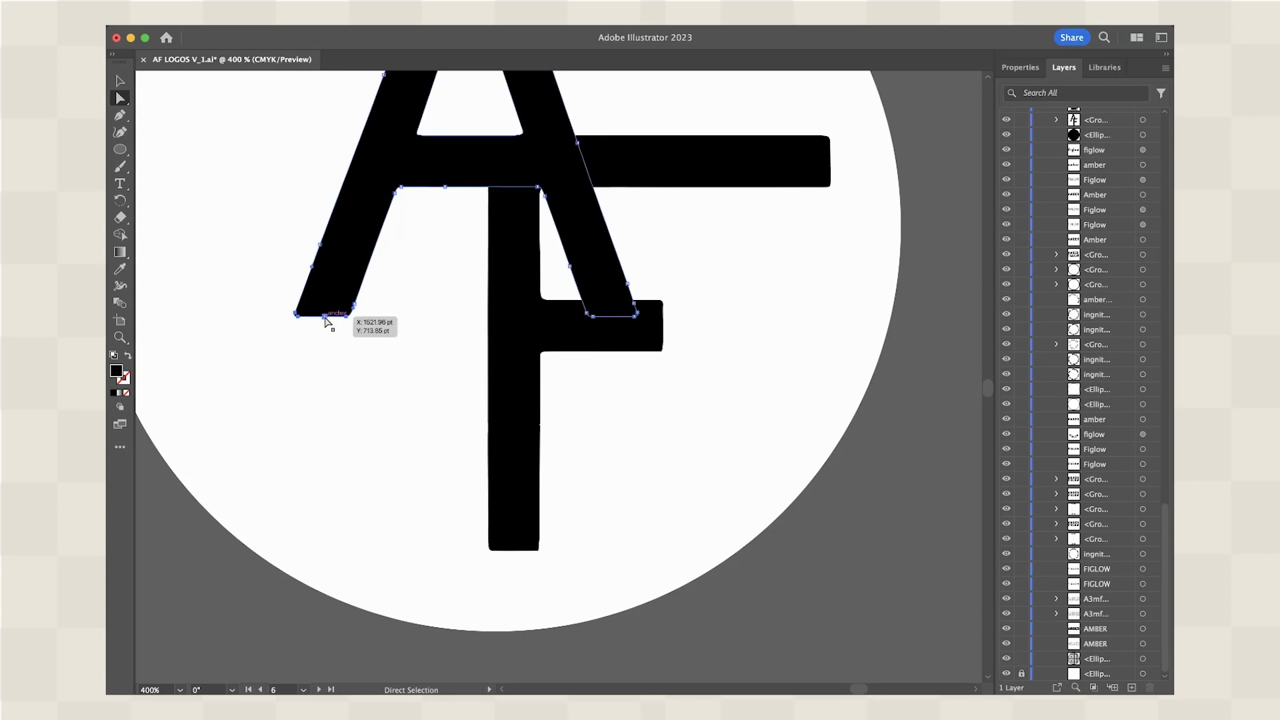
Drag the A's left foot down-left so it meets the circle's lower edge
scroll(327, 320, "up", 3)
scroll(327, 320, "right", 5)
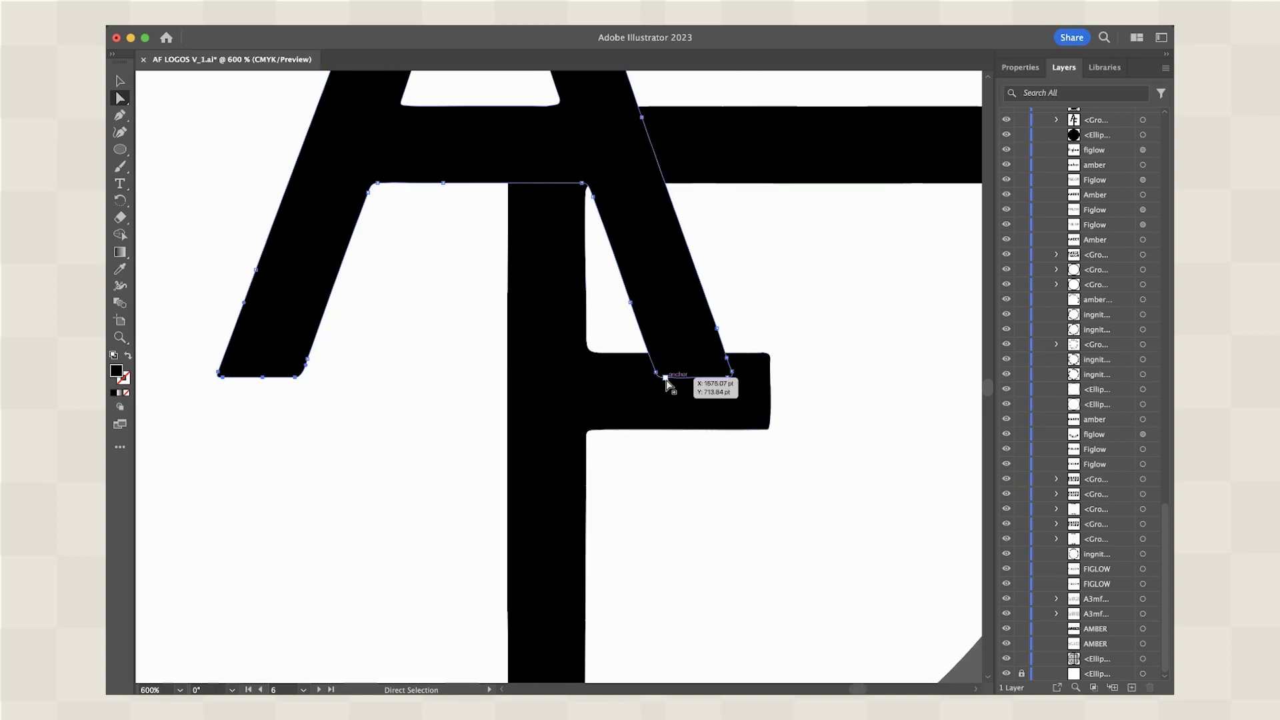
scroll(323, 403, "down", 3)
scroll(323, 403, "left", 3)
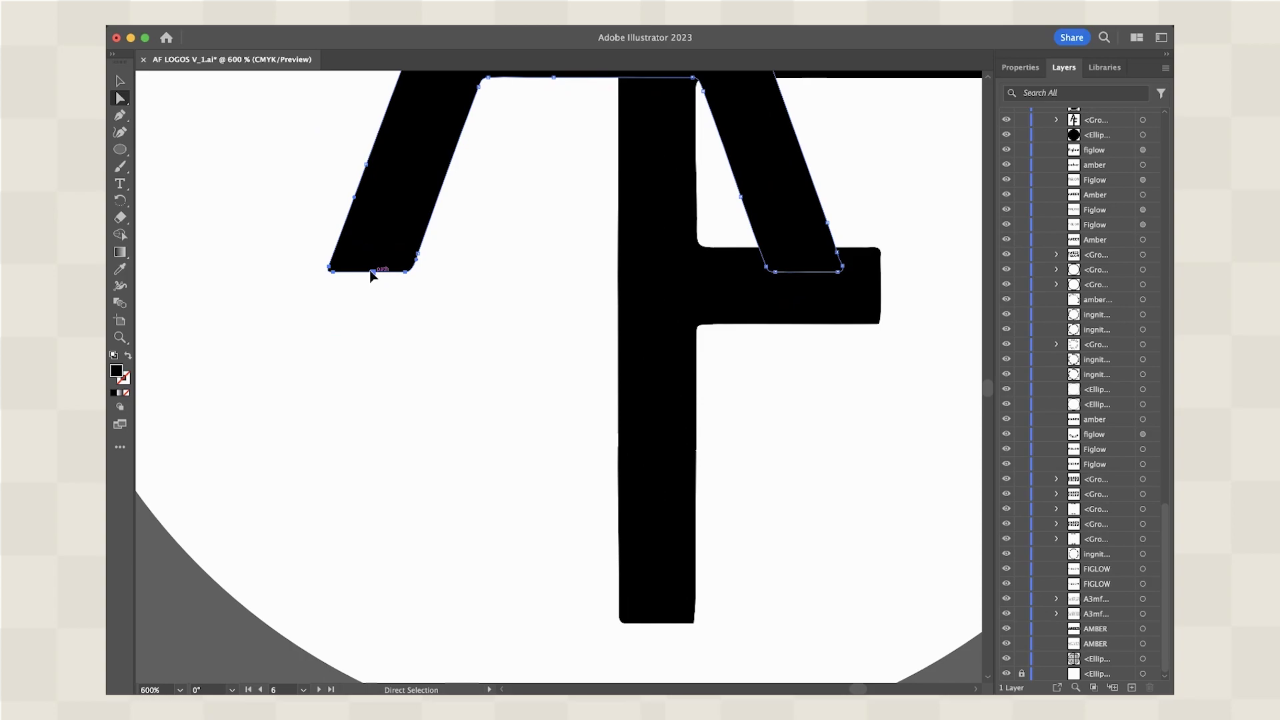
left_click_drag(372, 272, 250, 599)
key("ctrl+minus")
key("ctrl+minus")
key("ctrl+minus")
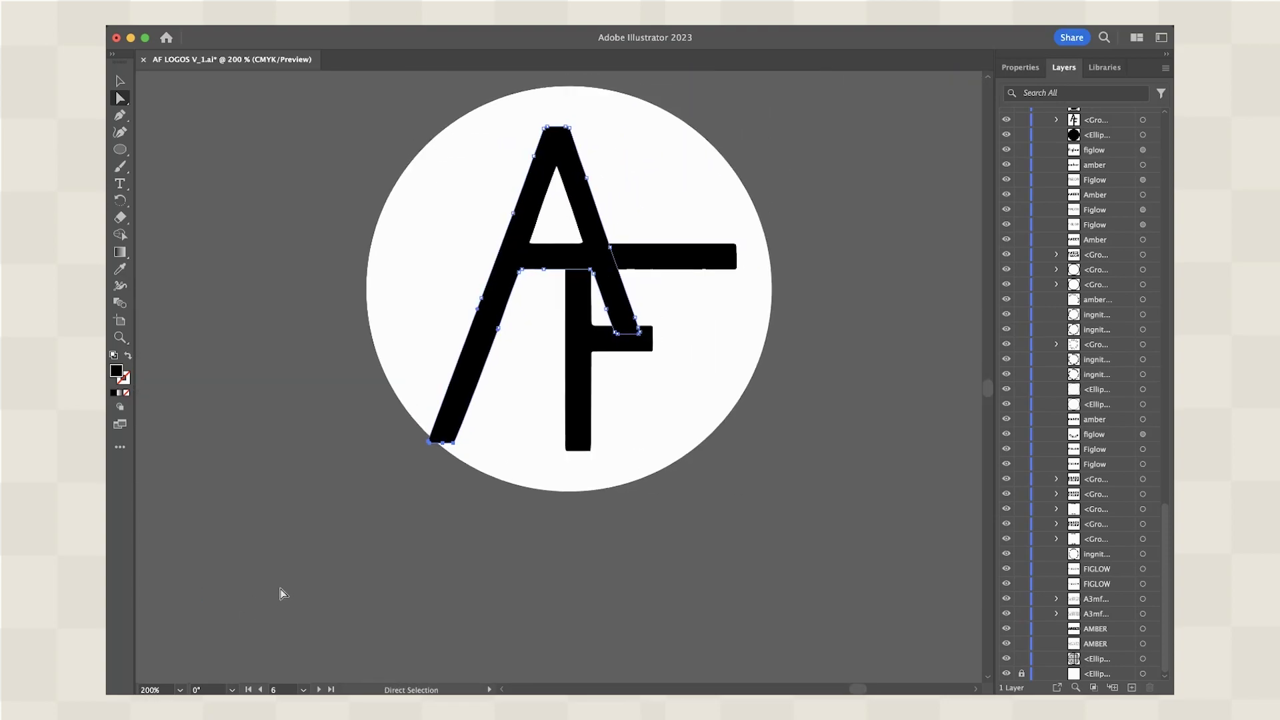
left_click(408, 543)
scroll(408, 543, "right", 3)
scroll(408, 543, "up", 1)
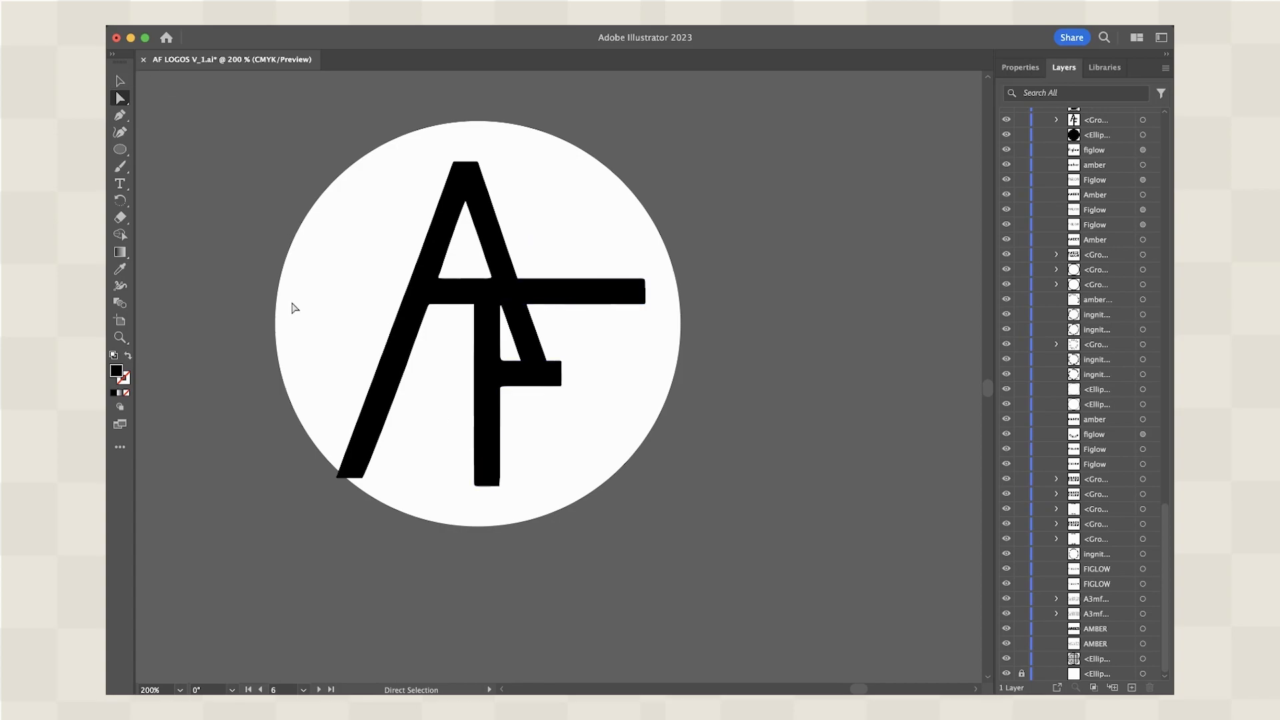
Draw a horizontal guide line beneath the letter feet, swapping its fill and stroke
left_click(122, 155)
key("backslash")
left_click_drag(327, 474, 550, 474)
key("shift+x")
key("v")
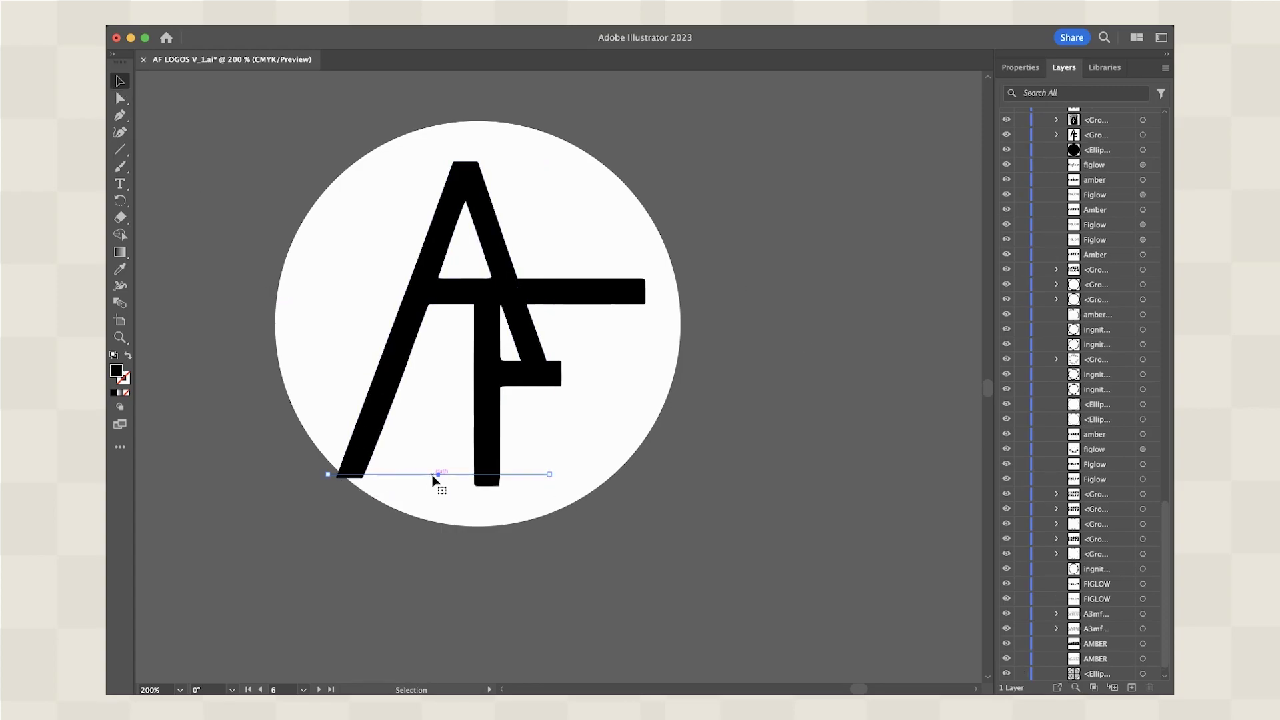
Lower the A's foot anchors onto the guide line, level with the F's stem
key("super+equal")
key("super+equal")
key("super+equal")
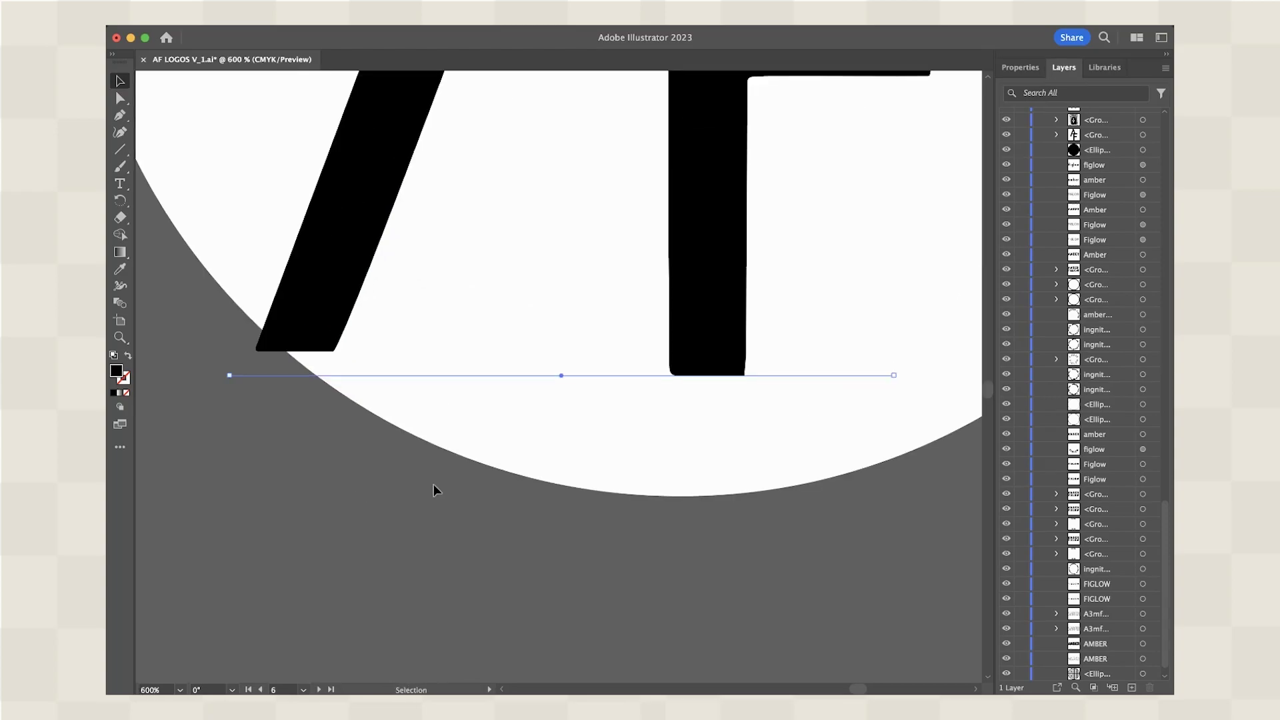
key("a")
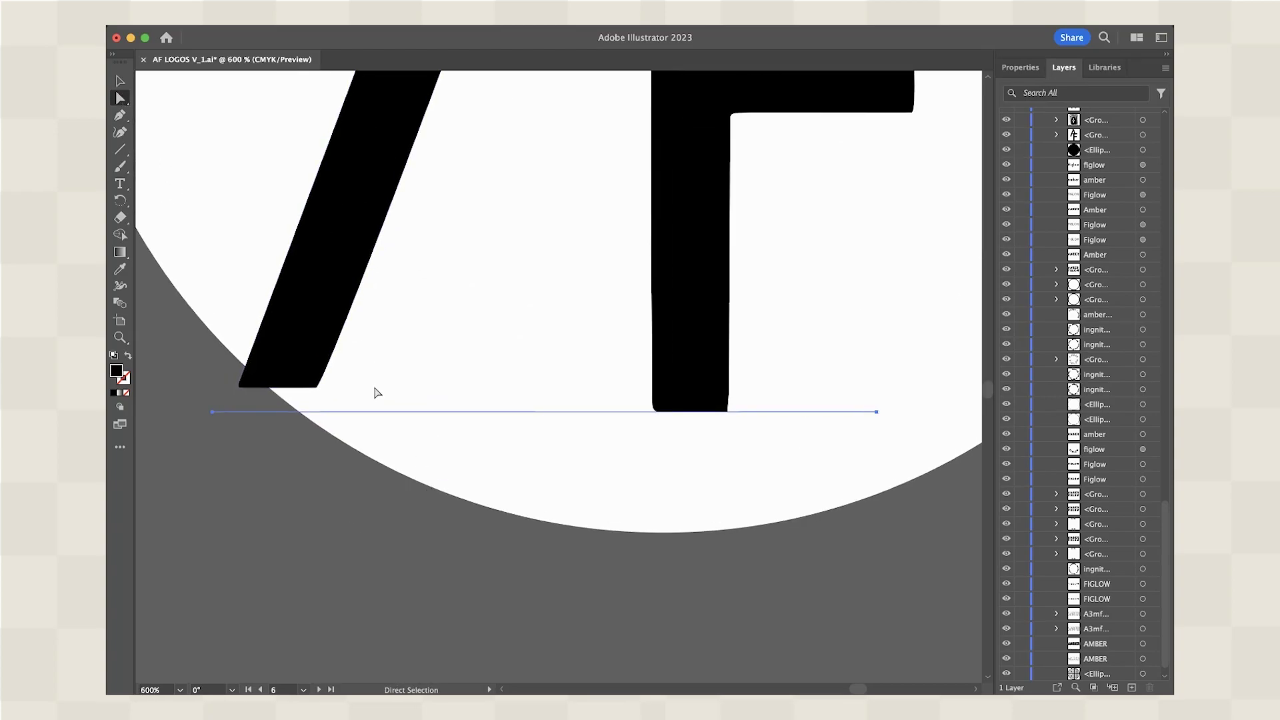
left_click_drag(373, 387, 206, 365)
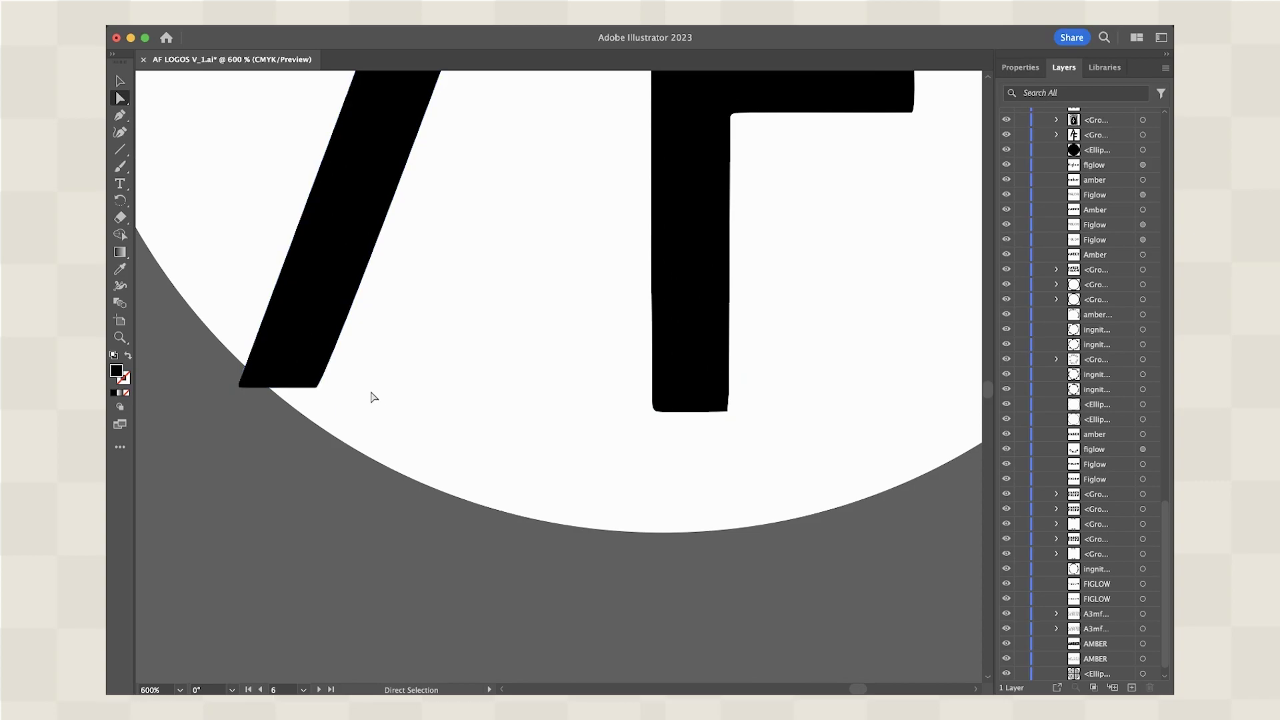
left_click_drag(372, 395, 199, 351)
left_click_drag(281, 379, 277, 410)
key("super+minus")
key("super+minus")
key("super+minus")
key("super+minus")
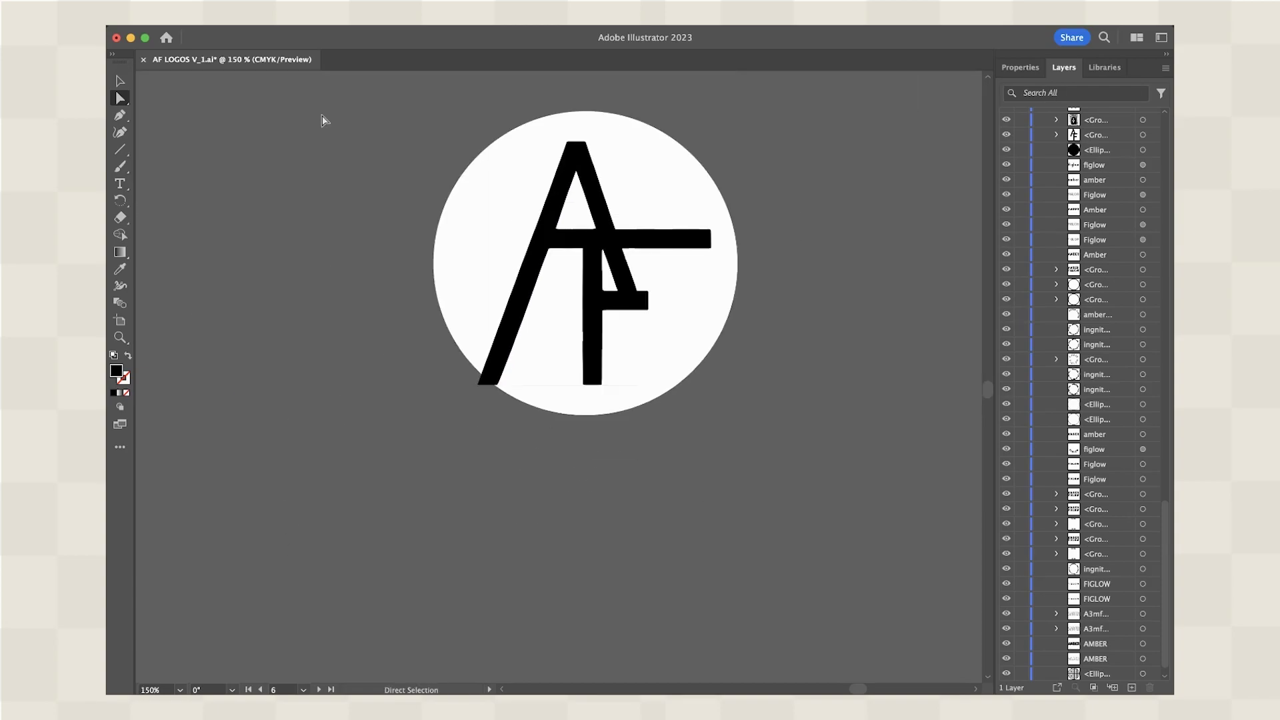
Delete the white circle from behind the letters
left_click(121, 81)
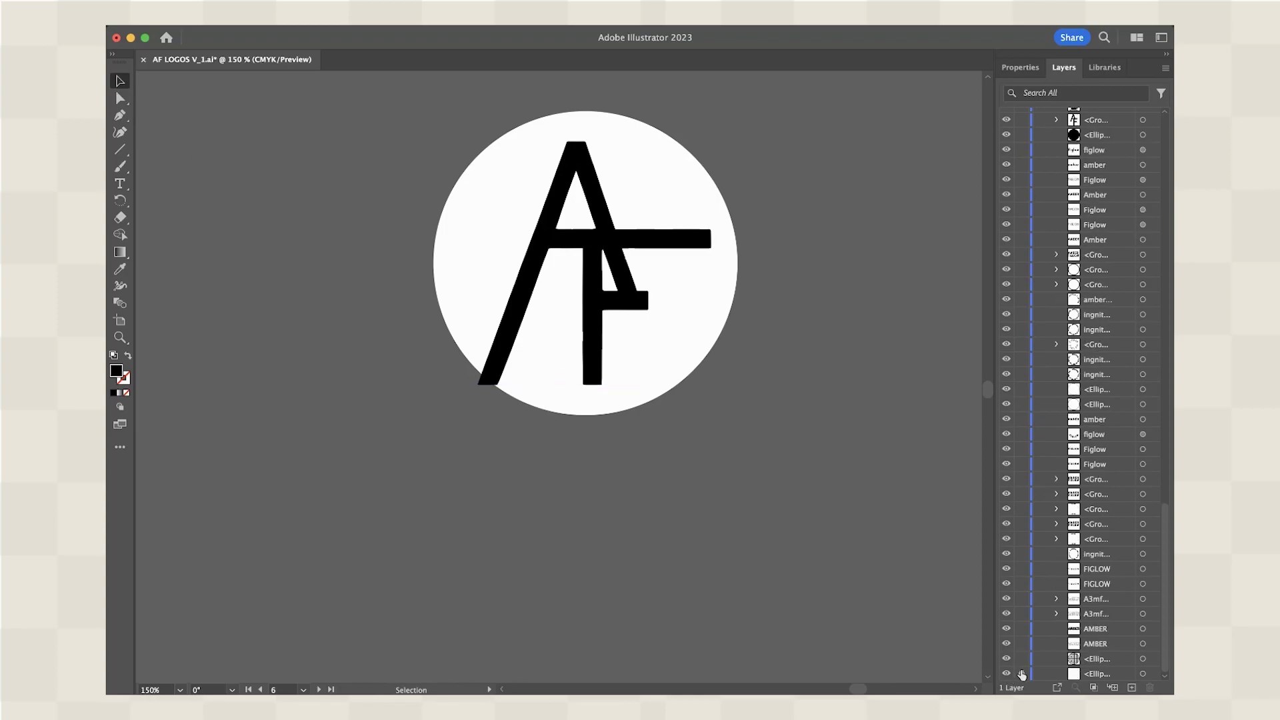
left_click(666, 371)
key("Delete")
scroll(669, 375, "up", 3)
scroll(669, 375, "right", 3)
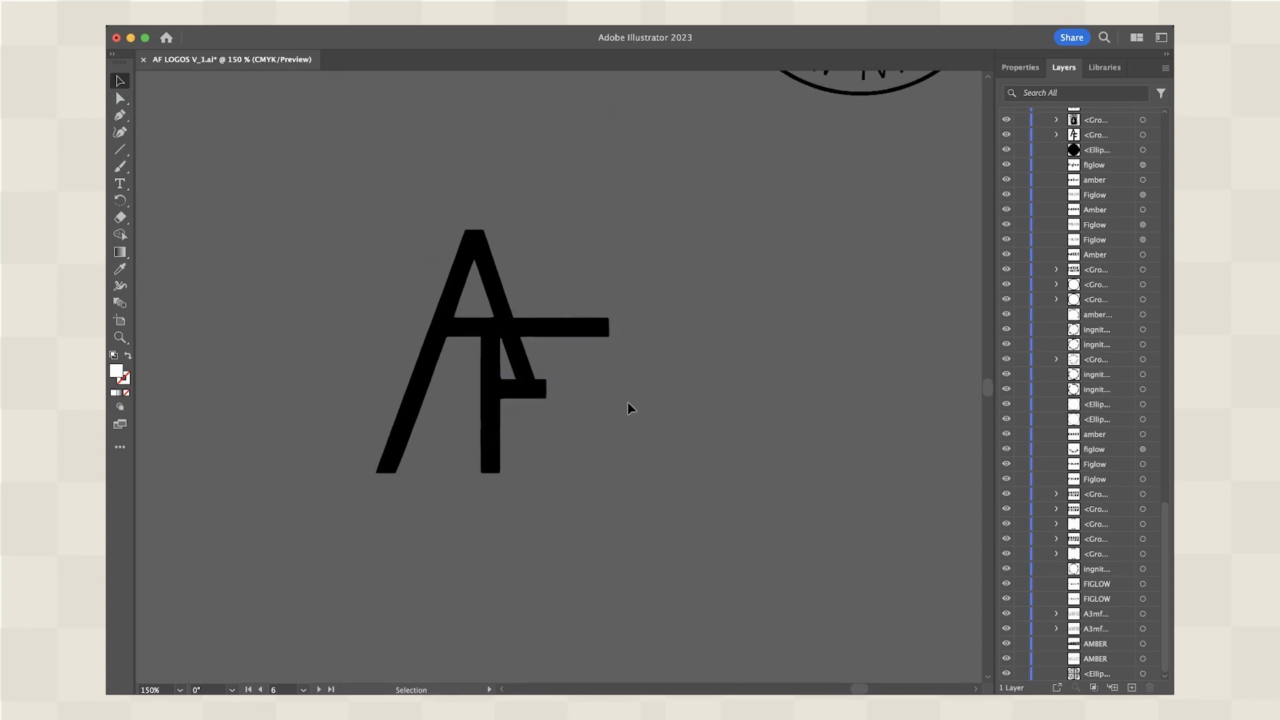
Select both the A and F letterforms together
left_click_drag(631, 402, 314, 230)
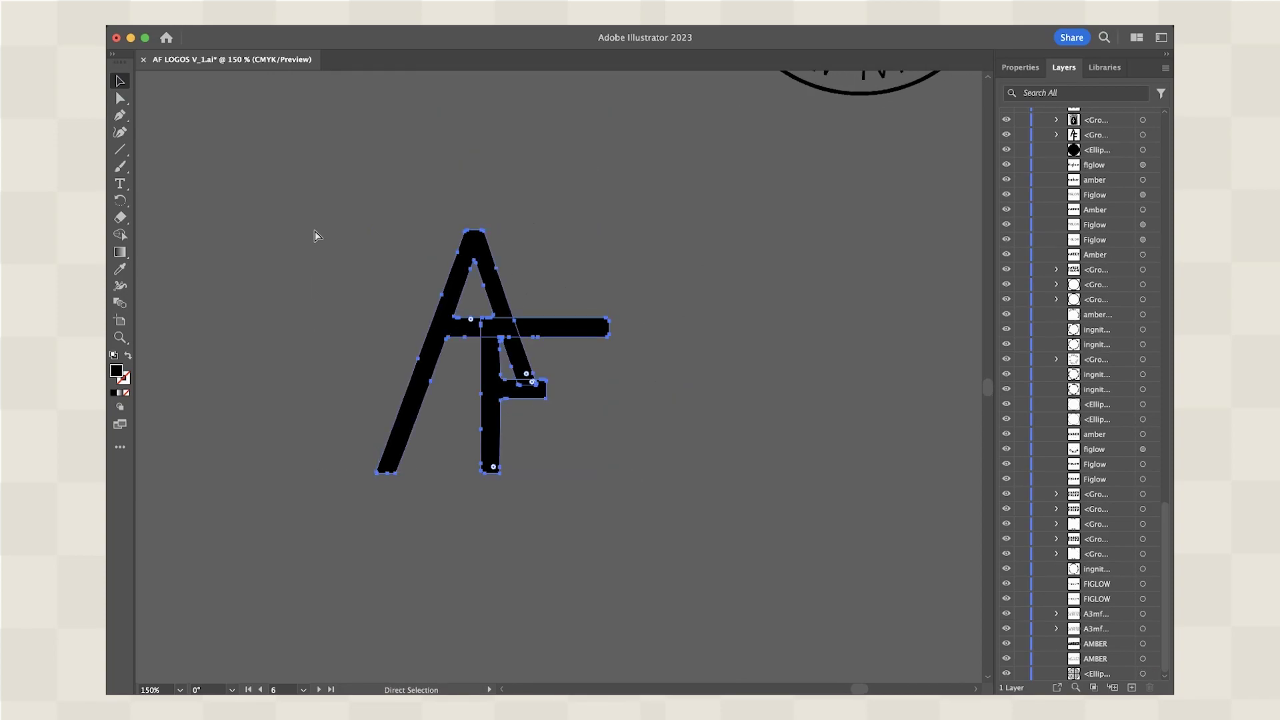
scroll(443, 266, "right", 2)
scroll(415, 263, "up", 3)
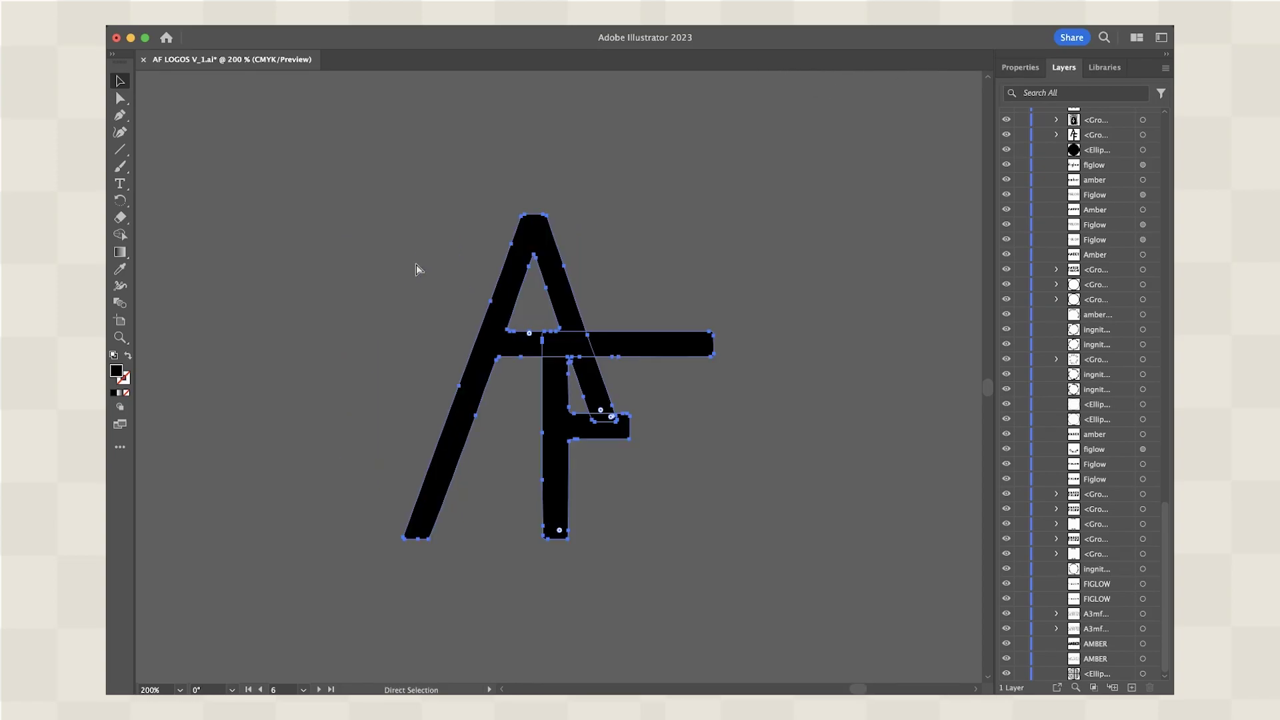
scroll(415, 263, "right", 2)
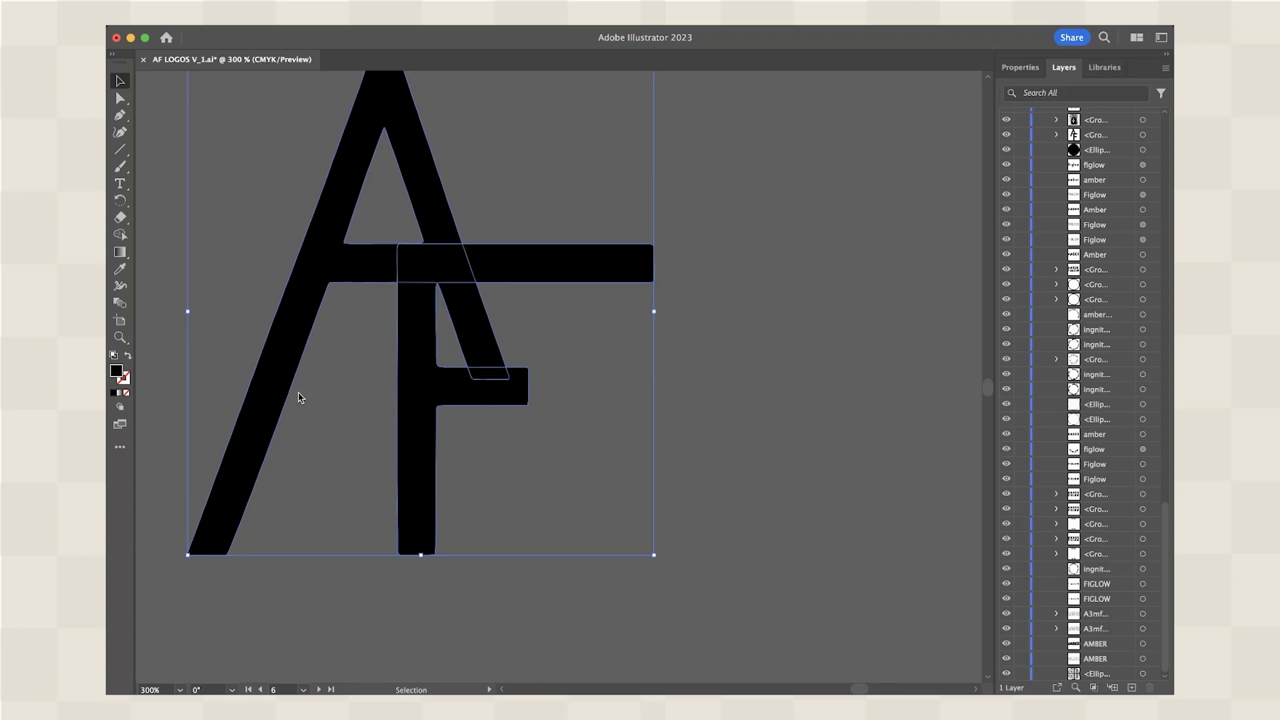
Expand the AF's rounded offset outline into permanent shapes, ready for Shape Builder
key("super+shift+e")
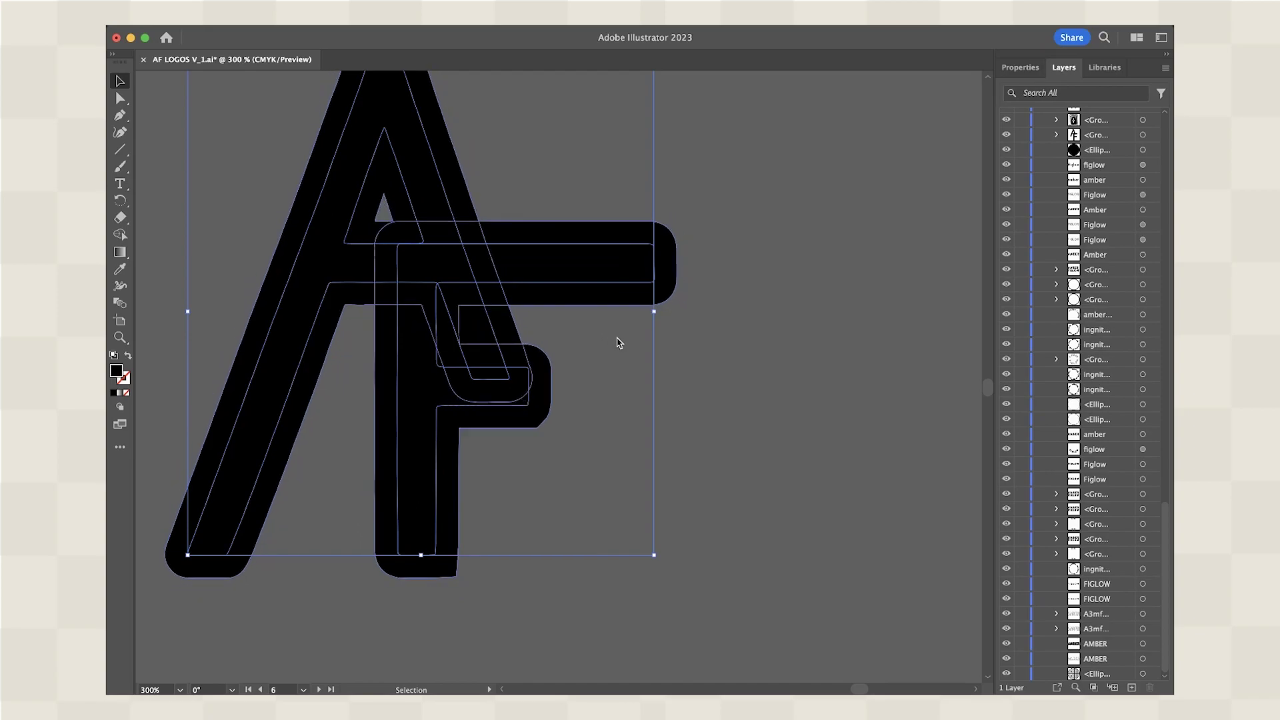
key("Return")
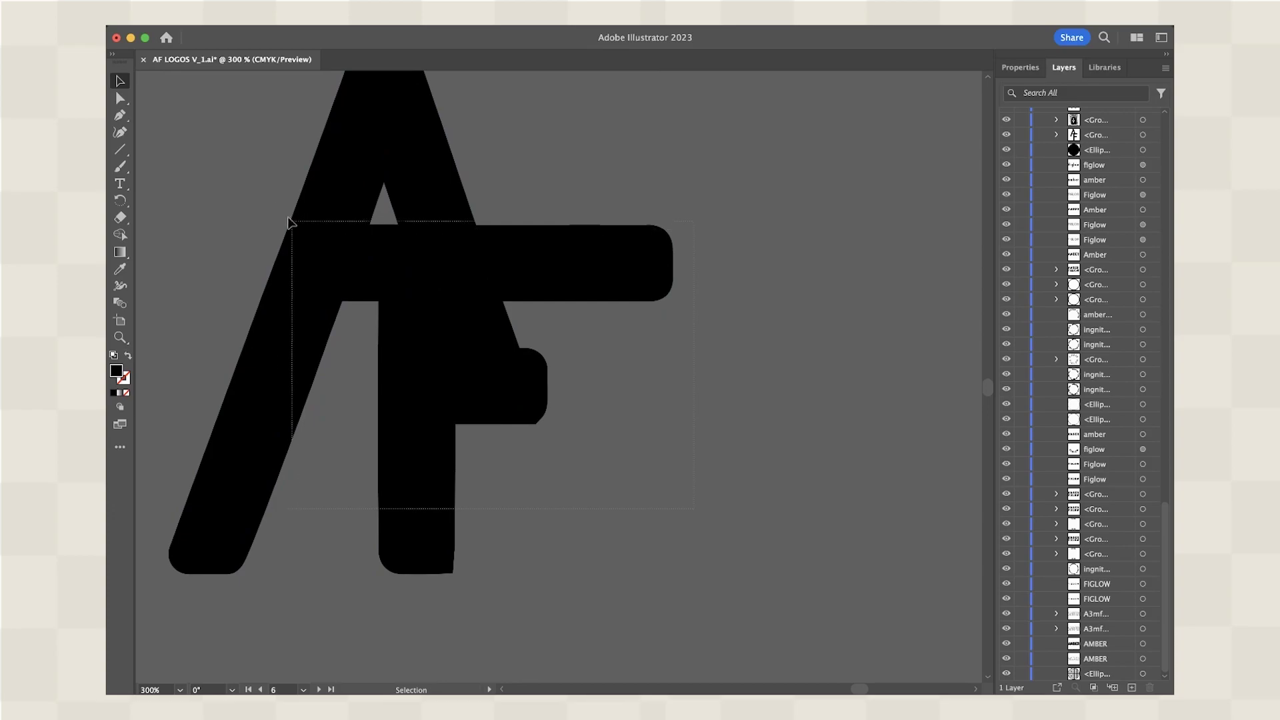
key("shift+m")
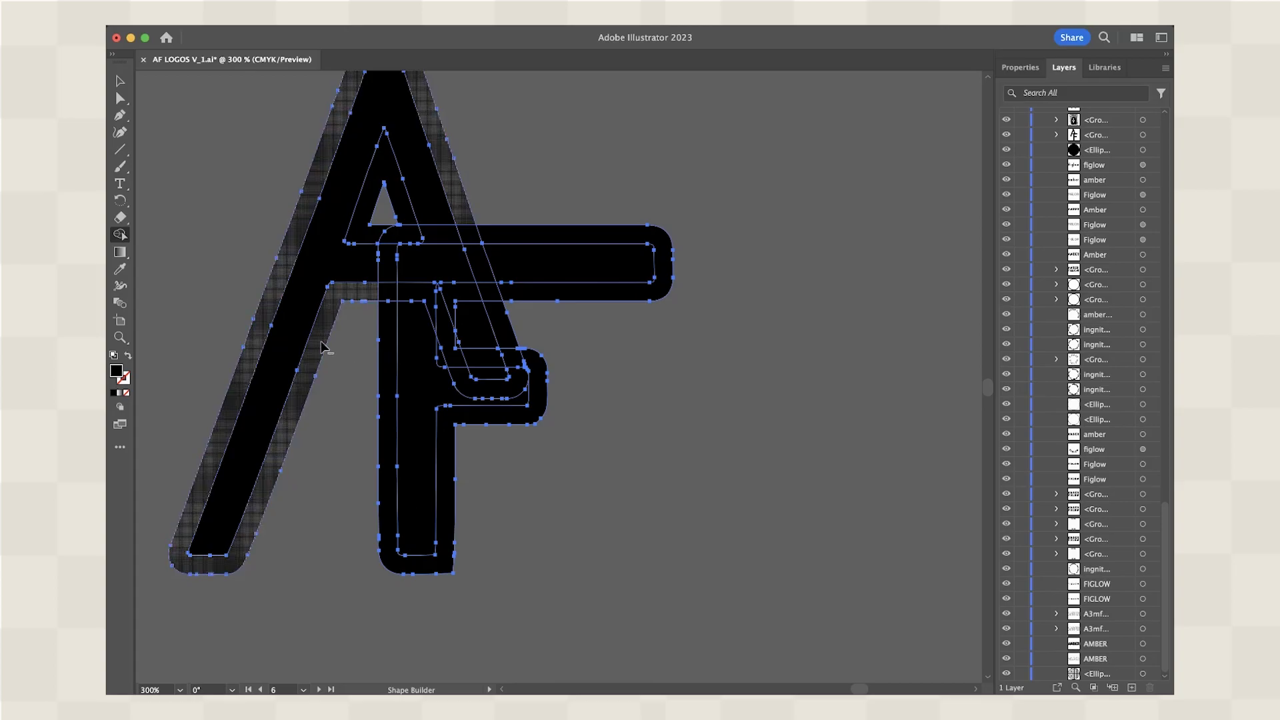
Delete the A's outer rounded band and the F's outer ring, and merge the crossbar into the F's bar
left_click(322, 343, "alt")
scroll(348, 321, "up", 2)
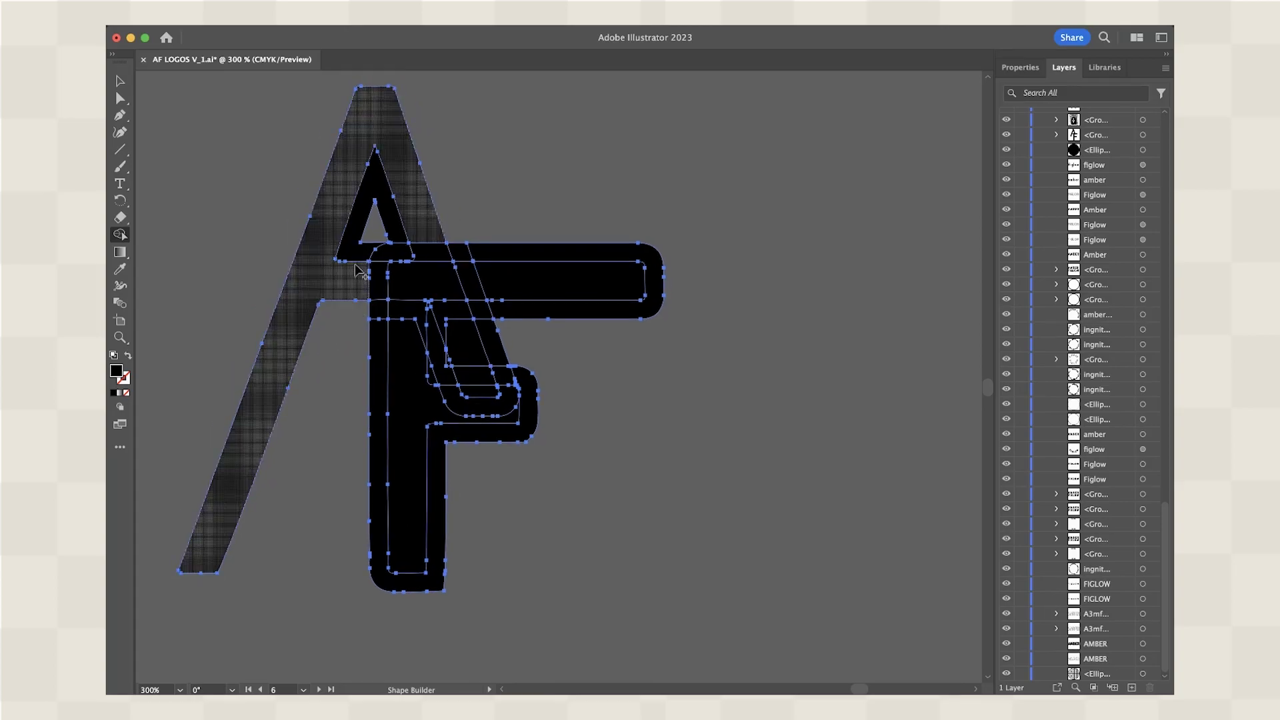
left_click(387, 252, "alt")
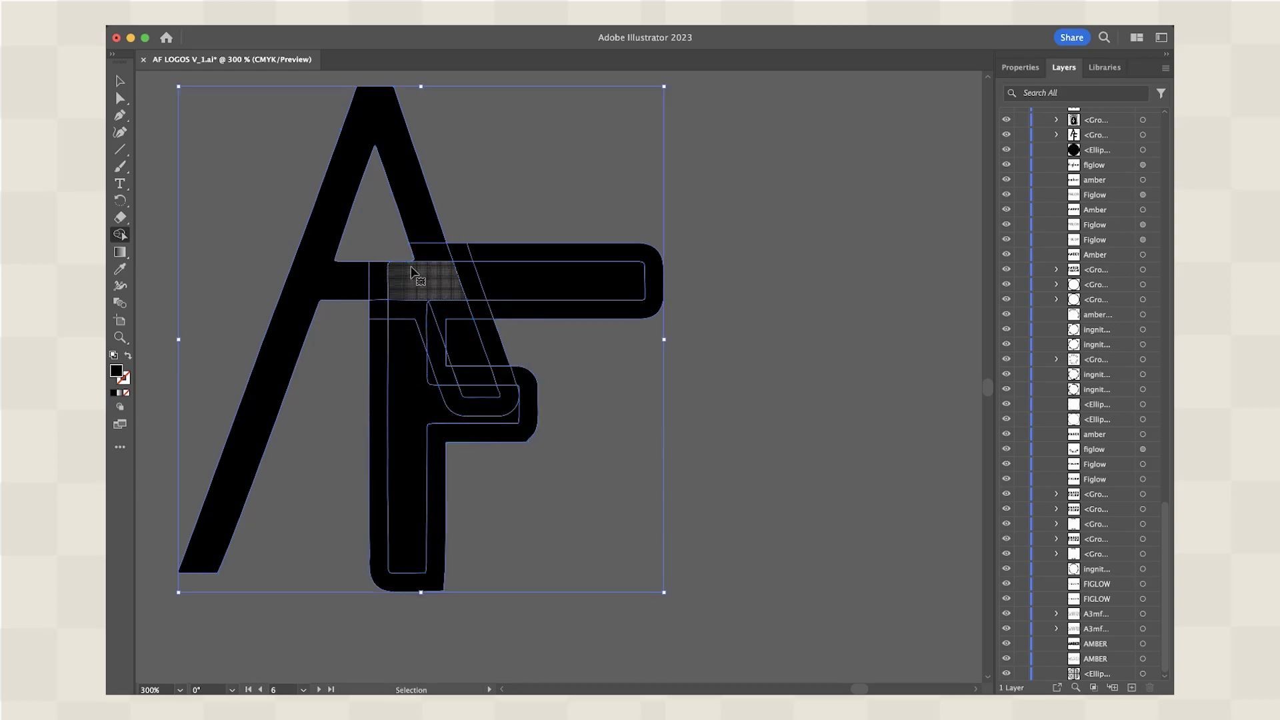
key("super+equal")
left_click(393, 318, "alt")
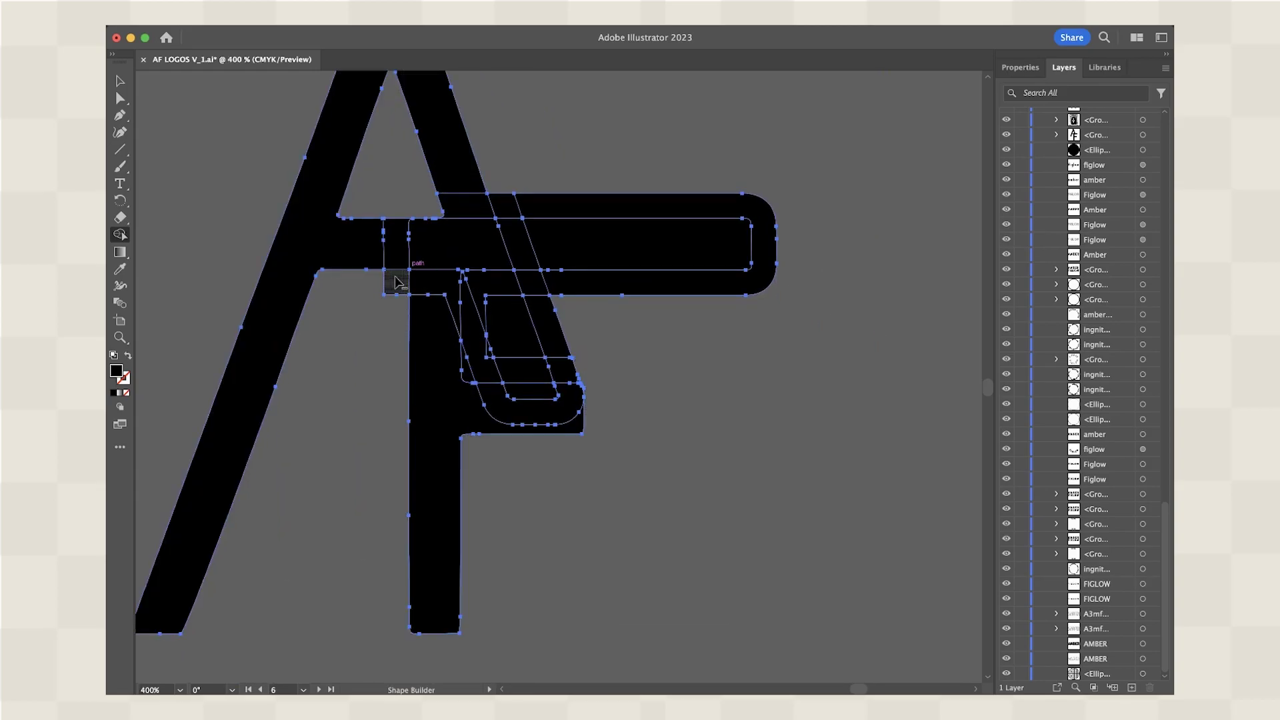
scroll(394, 278, "up", 3)
scroll(394, 278, "right", 1)
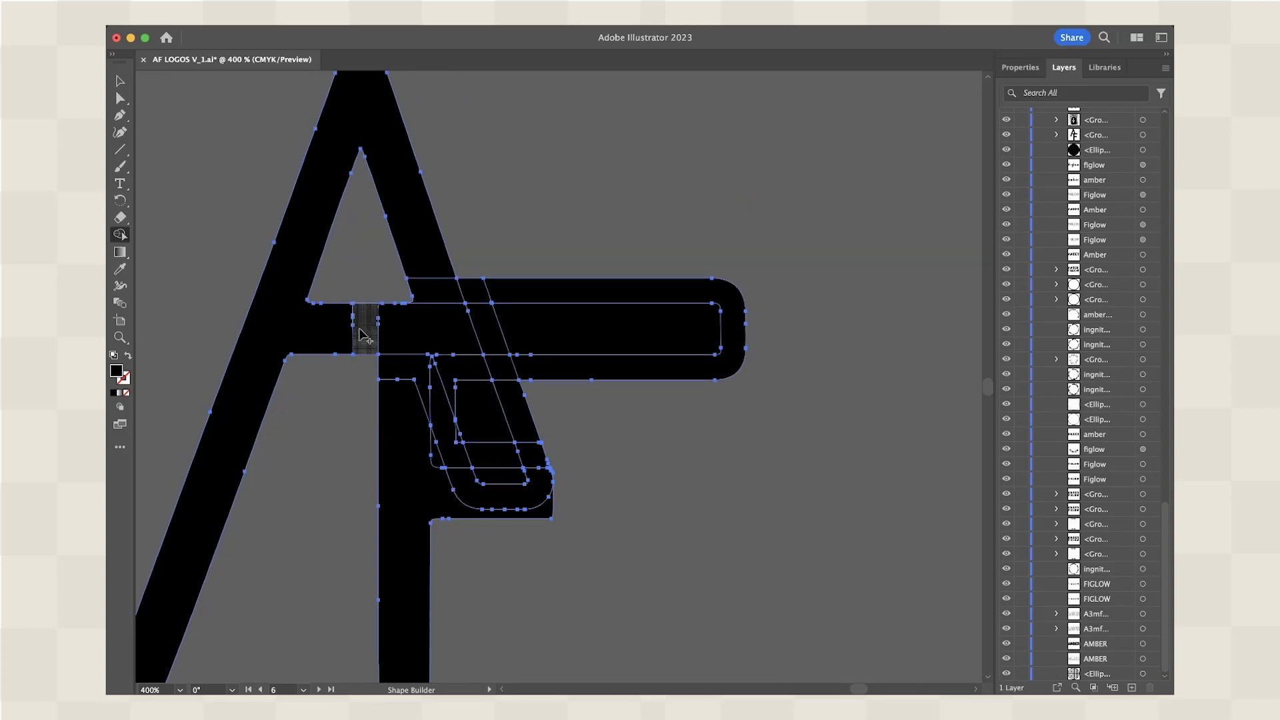
mouse_move(364, 335)
left_mouse_down()
mouse_move(525, 318)
mouse_move(441, 330)
left_mouse_up()
scroll(441, 332, "down", 3)
scroll(441, 331, "right", 1)
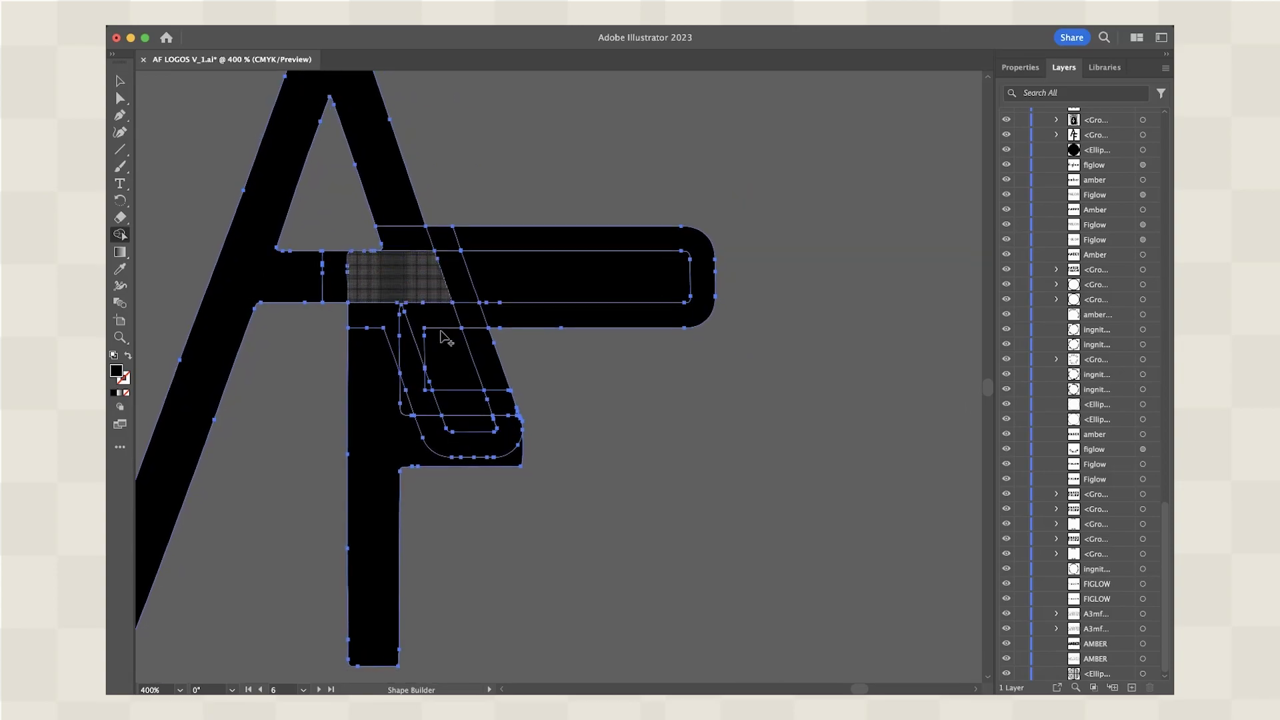
Merge the A into one black shape and delete the leftover bands, stripes and slivers inside the F
left_click(410, 227)
left_click(410, 240, "alt")
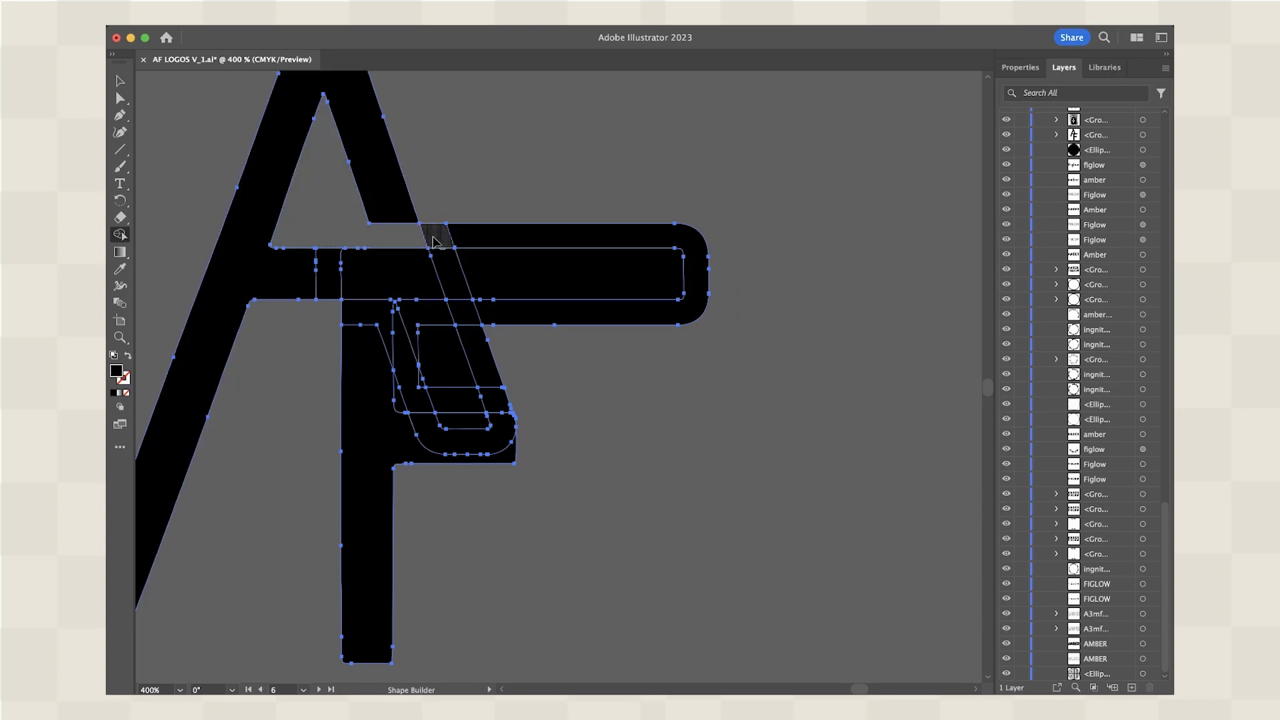
left_click(497, 240, "alt")
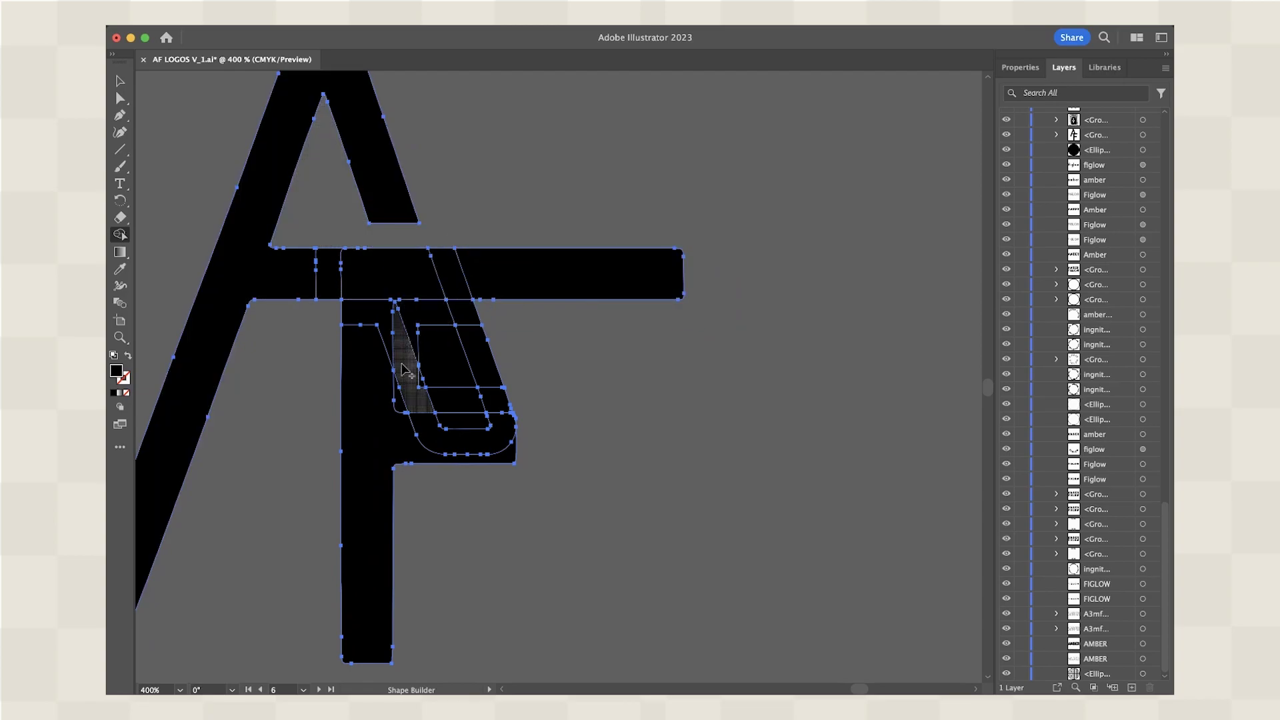
left_click(411, 340, "alt")
left_click(446, 407, "alt")
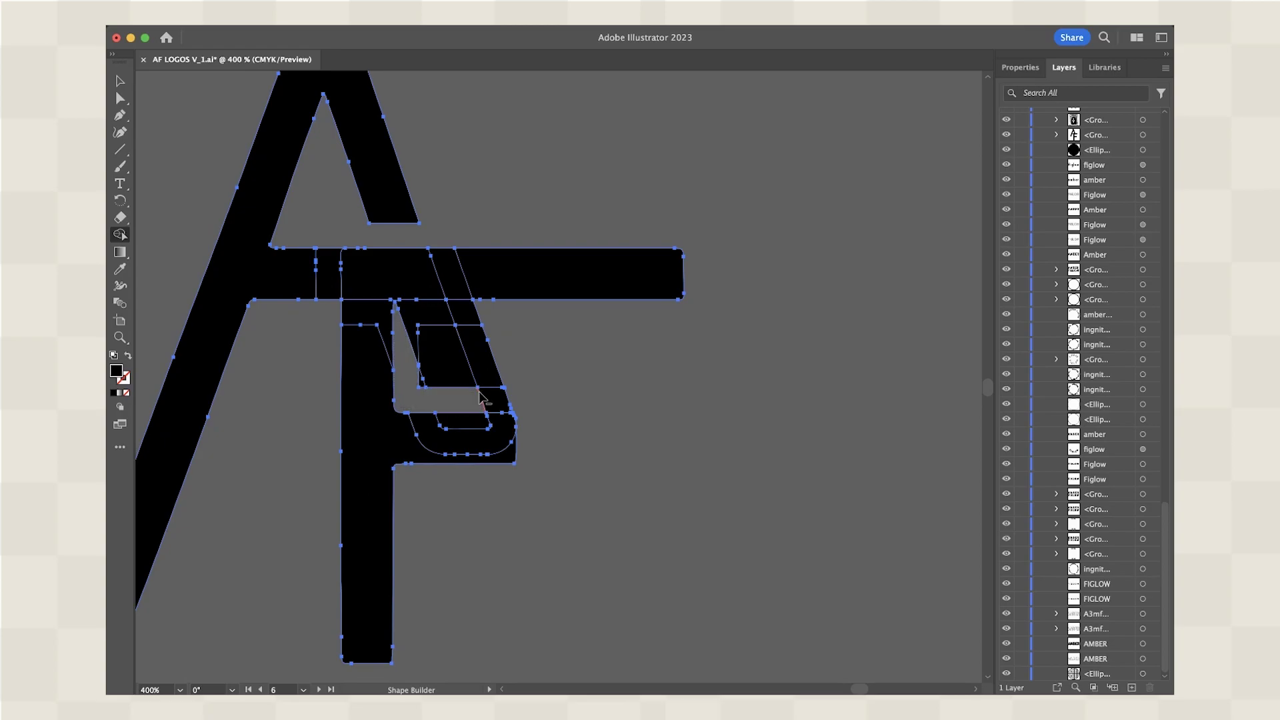
left_click(496, 400, "alt")
left_click(430, 315, "alt")
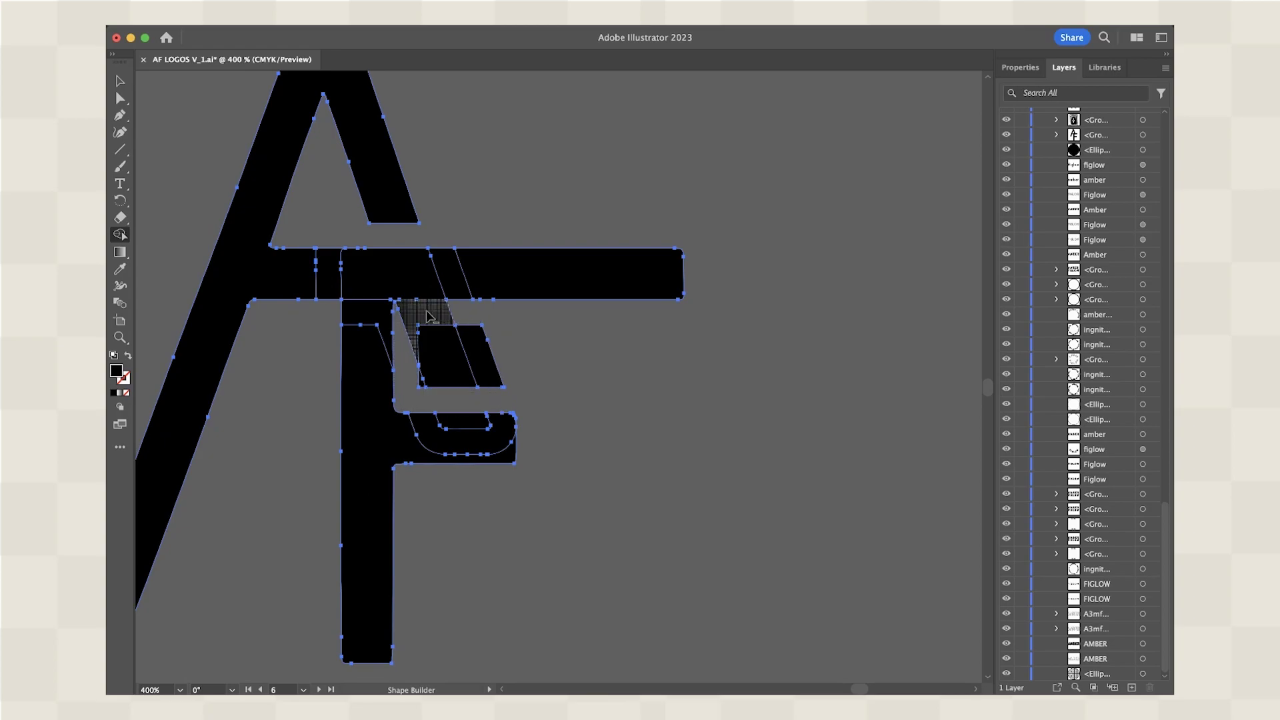
scroll(438, 328, "left", 5)
scroll(438, 328, "up", 1)
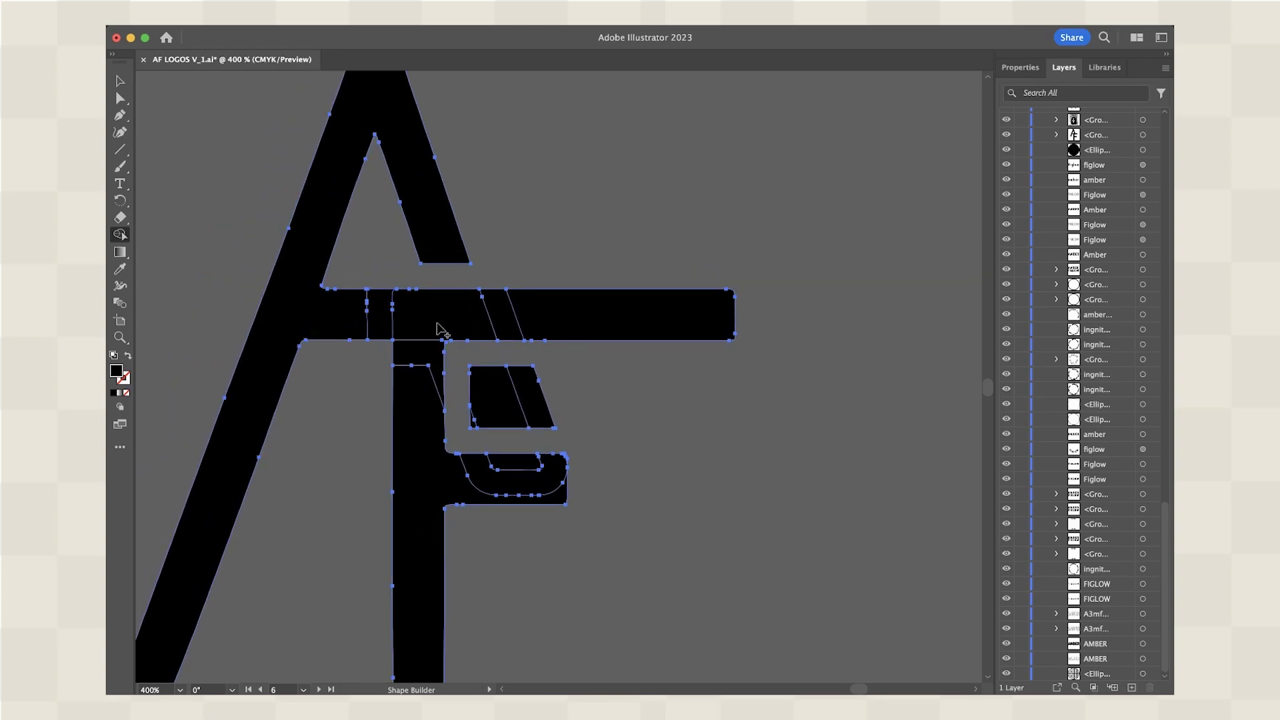
left_click(400, 285, "alt")
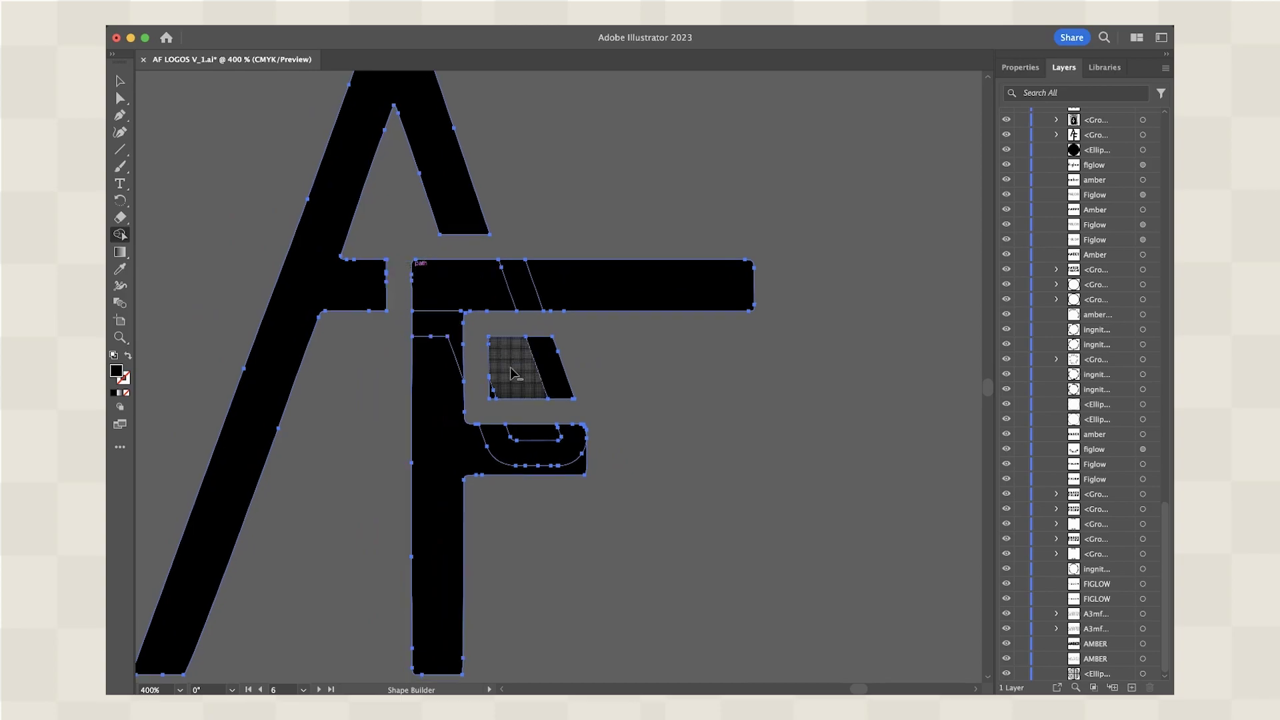
left_click(510, 366, "alt")
left_click(556, 371, "alt")
left_click(492, 393, "alt")
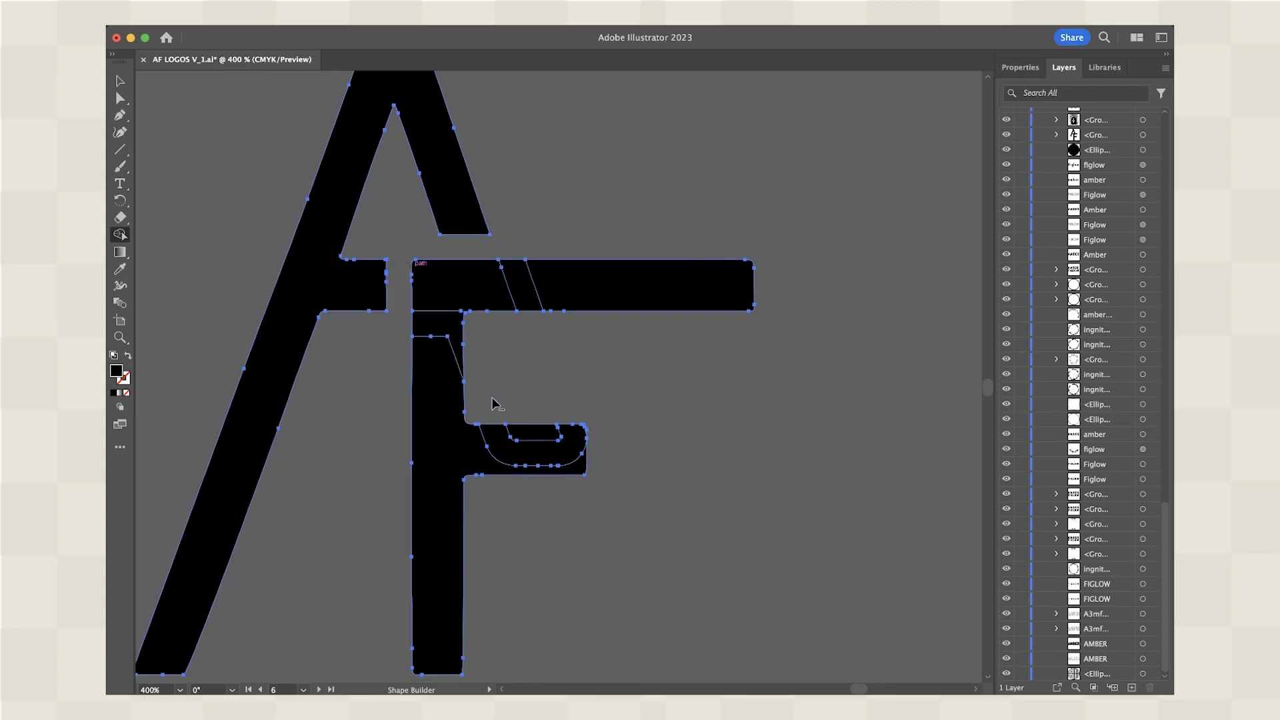
Return to the Selection tool and select the whole finished AF artwork at 100% zoom
key("super+minus")
key("super+minus")
key("super+minus")
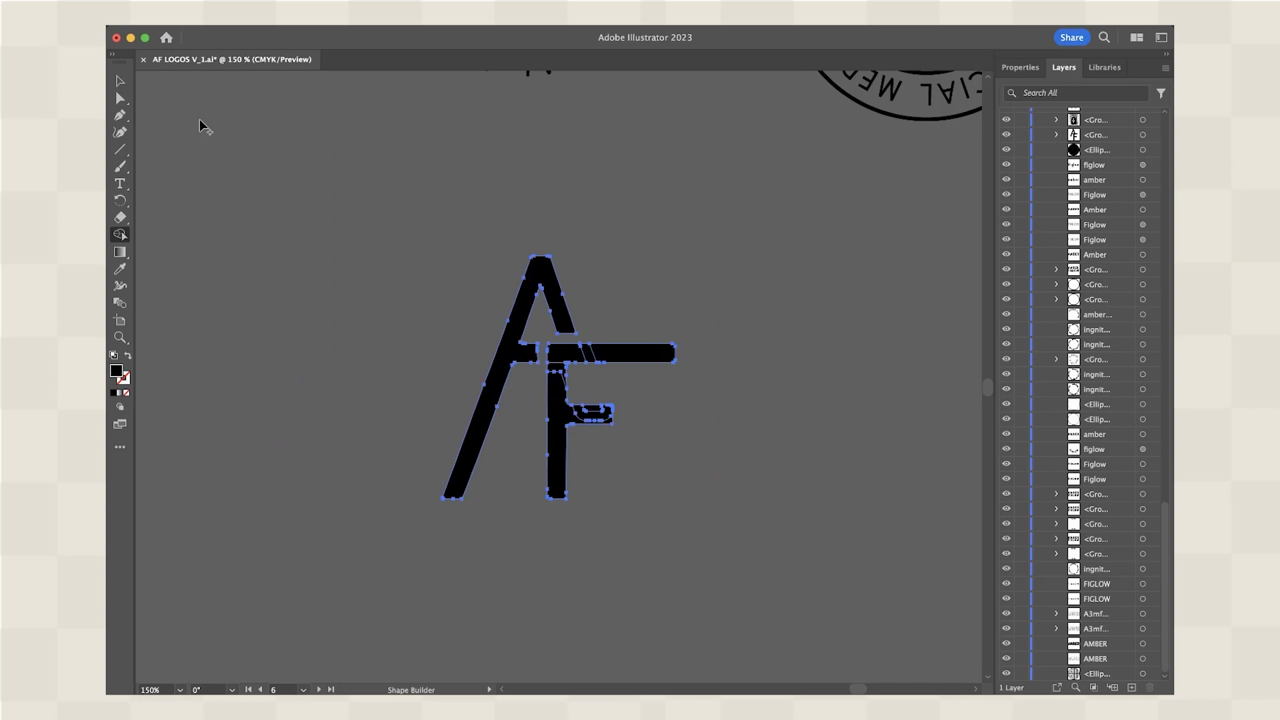
left_click(121, 81)
left_click(233, 203)
key("super+minus")
key("super+minus")
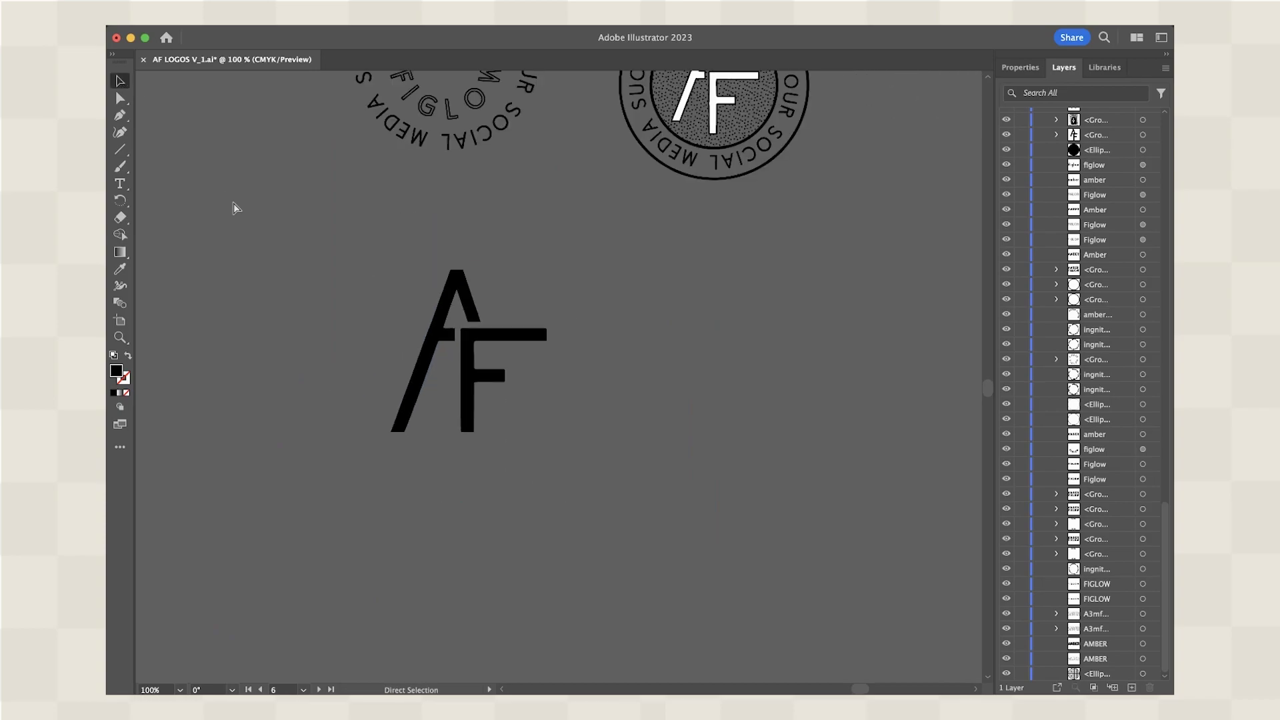
key("super+plus")
key("super+plus")
key("super+plus")
key("super+a")
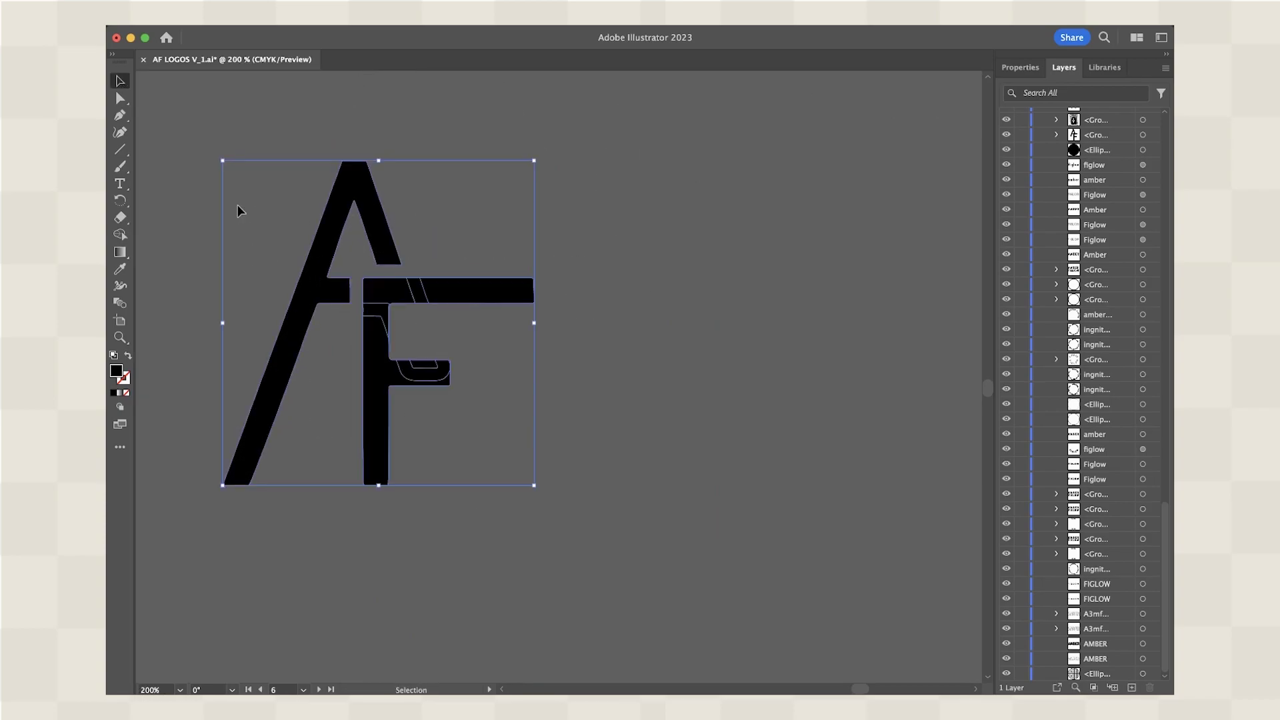
key("super+minus")
Copy the white AF and dotted circle, without the curved text, into empty space below
left_click(260, 205)
scroll(290, 257, "right", 5)
scroll(289, 257, "up", 3)
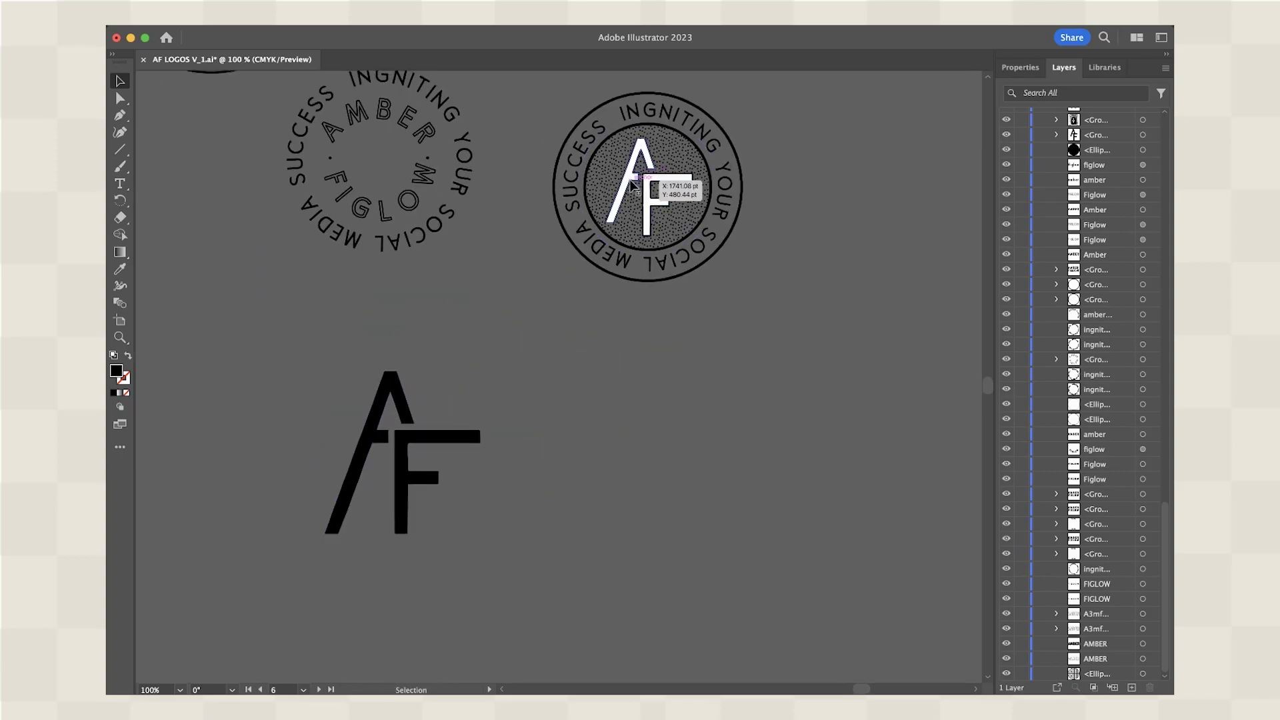
left_click(665, 202)
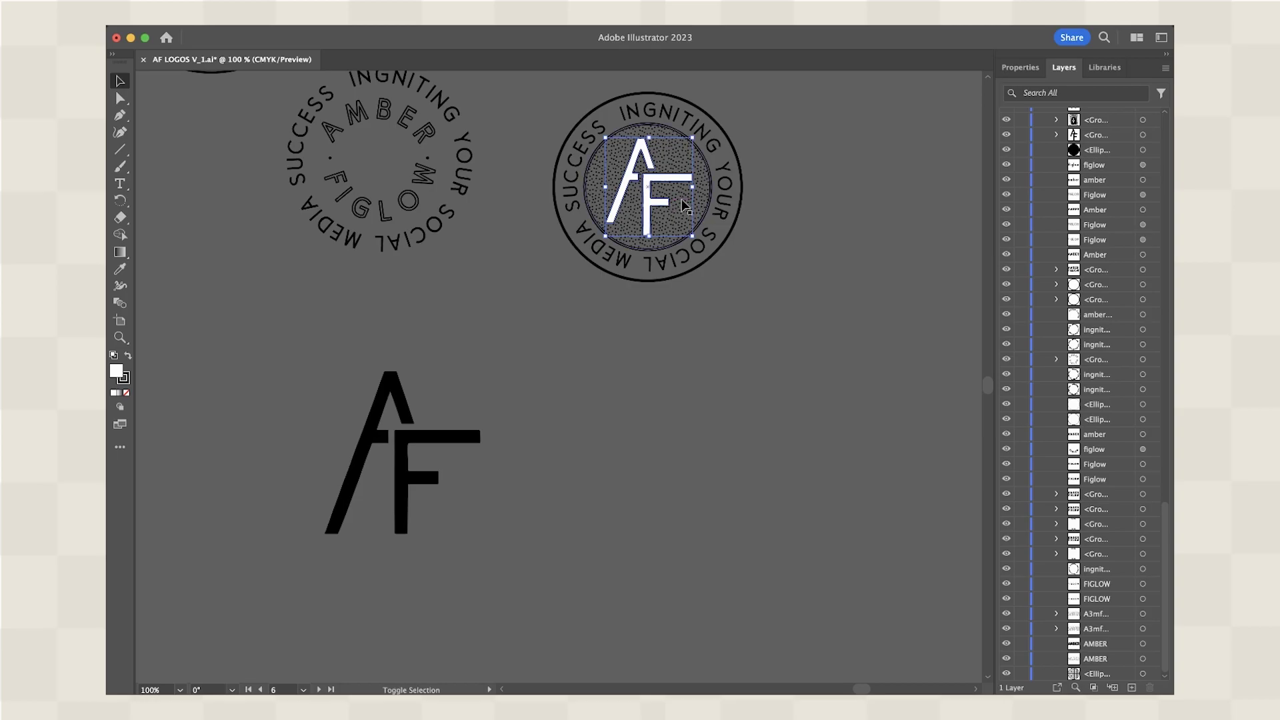
left_click(709, 200, "shift")
left_click_drag(694, 187, 618, 458)
left_click(677, 410)
Give the copied dotted circle a black outline by swapping its fill and stroke
key("super+equal")
key("super+equal")
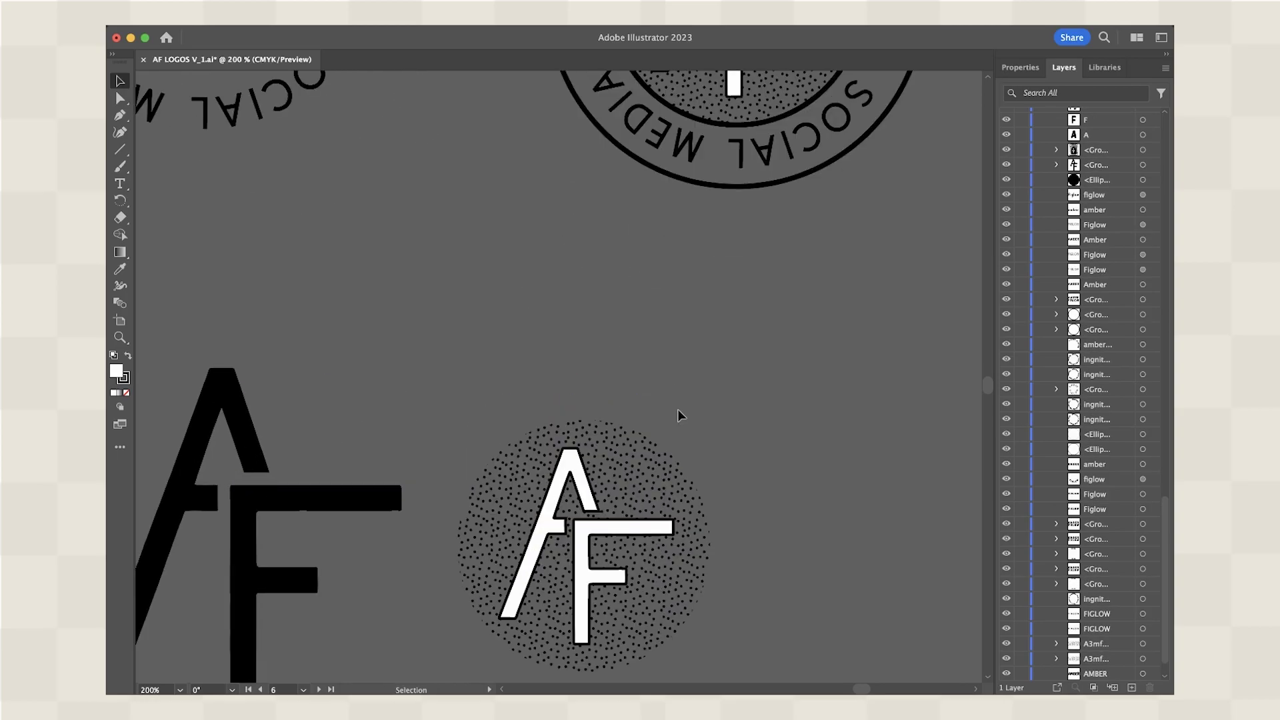
left_click(573, 464)
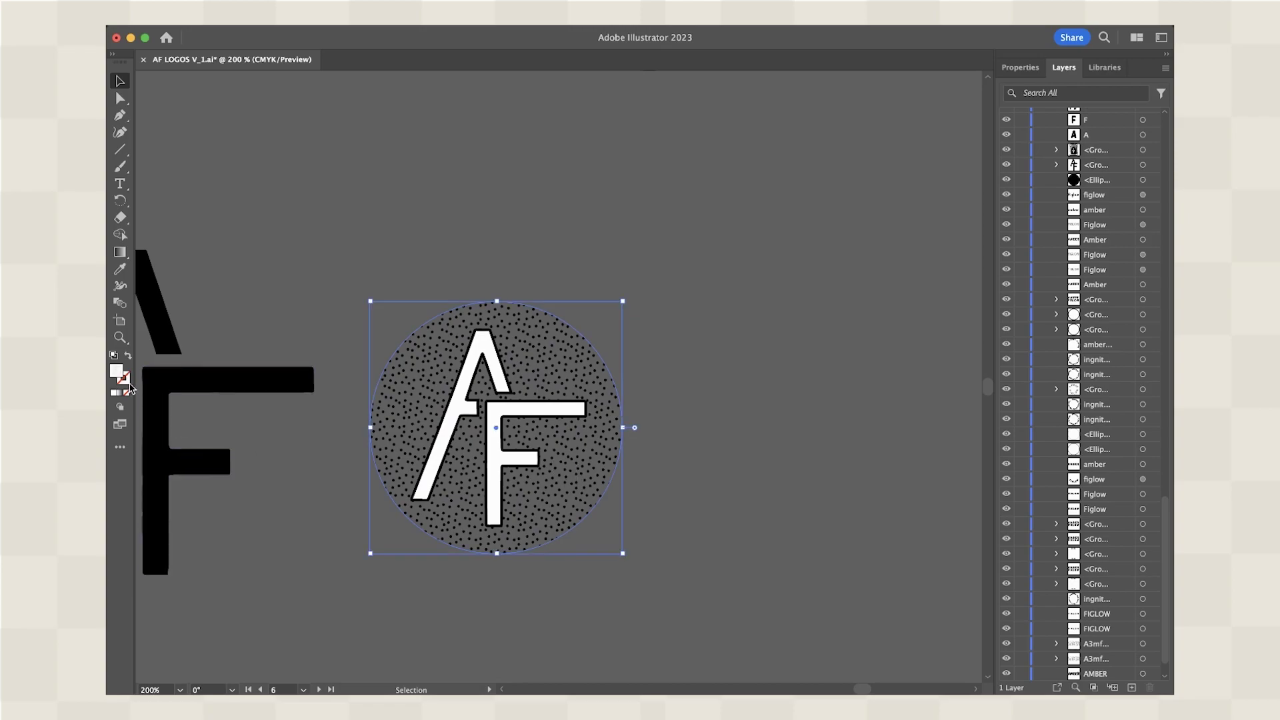
left_click(405, 227)
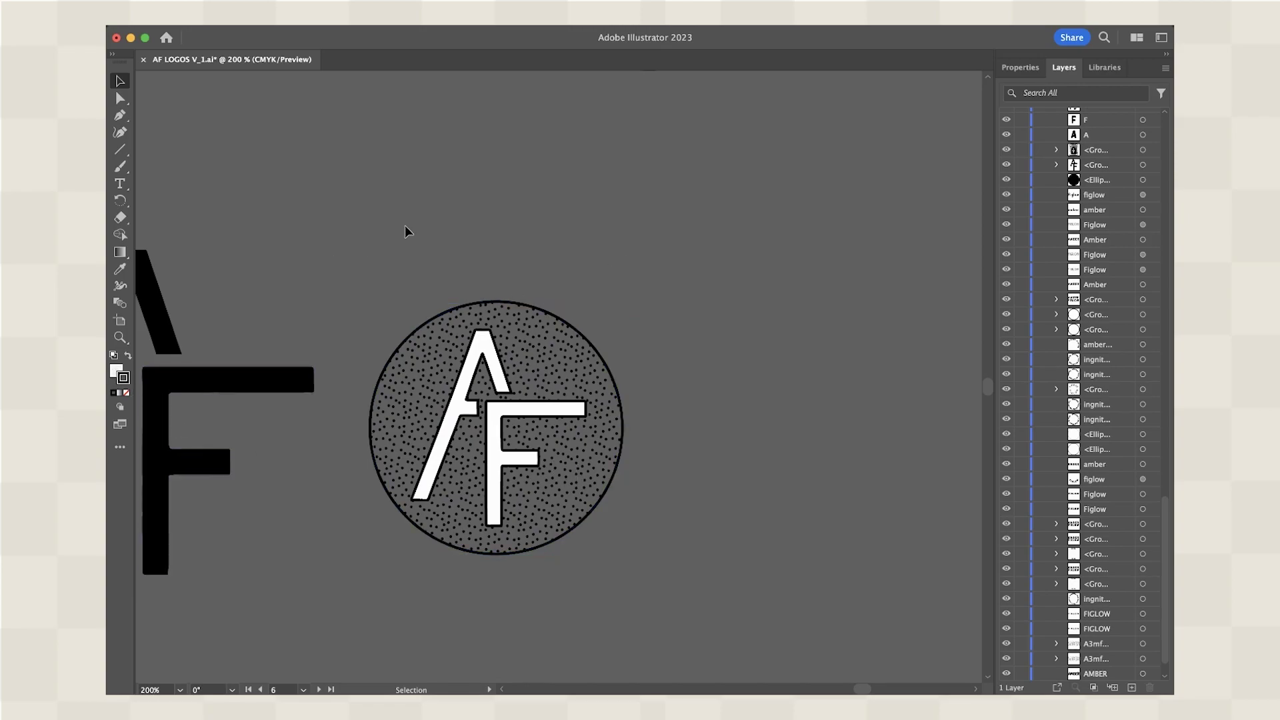
left_click(543, 310)
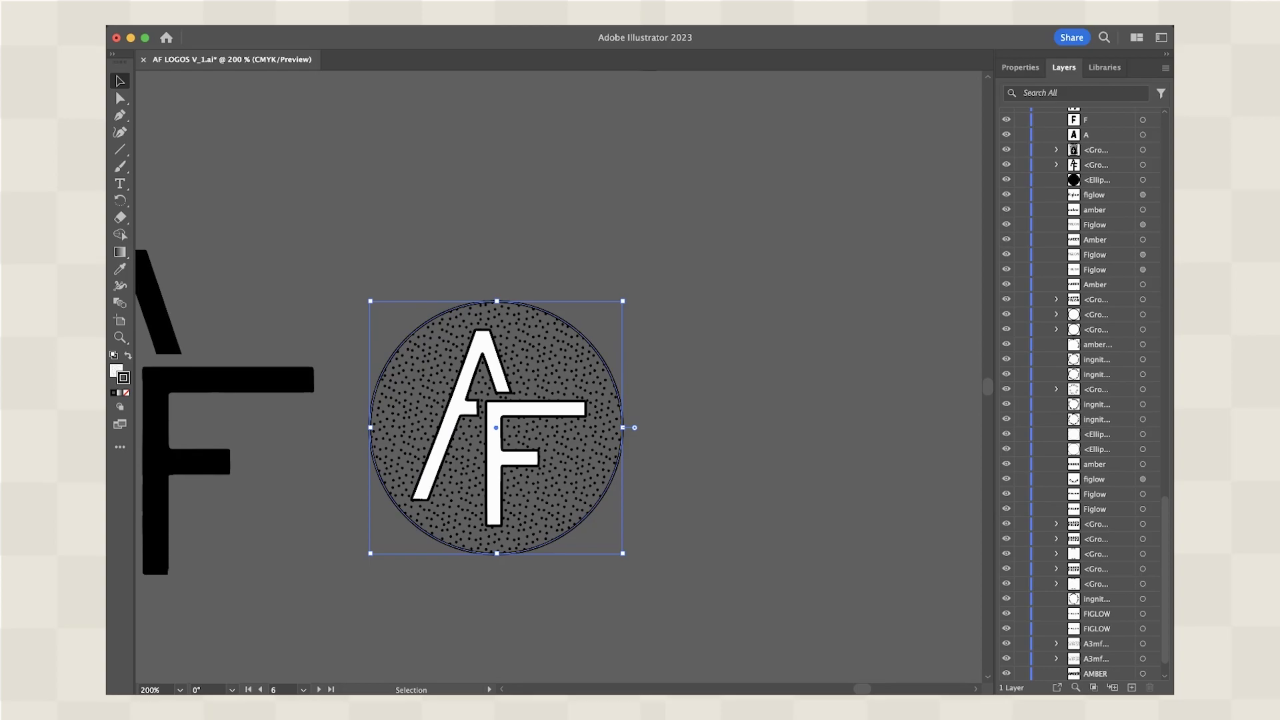
Punch the AF letters out of the copied dotted circle with Pathfinder Minus Front
left_click(1033, 69)
left_click(552, 408)
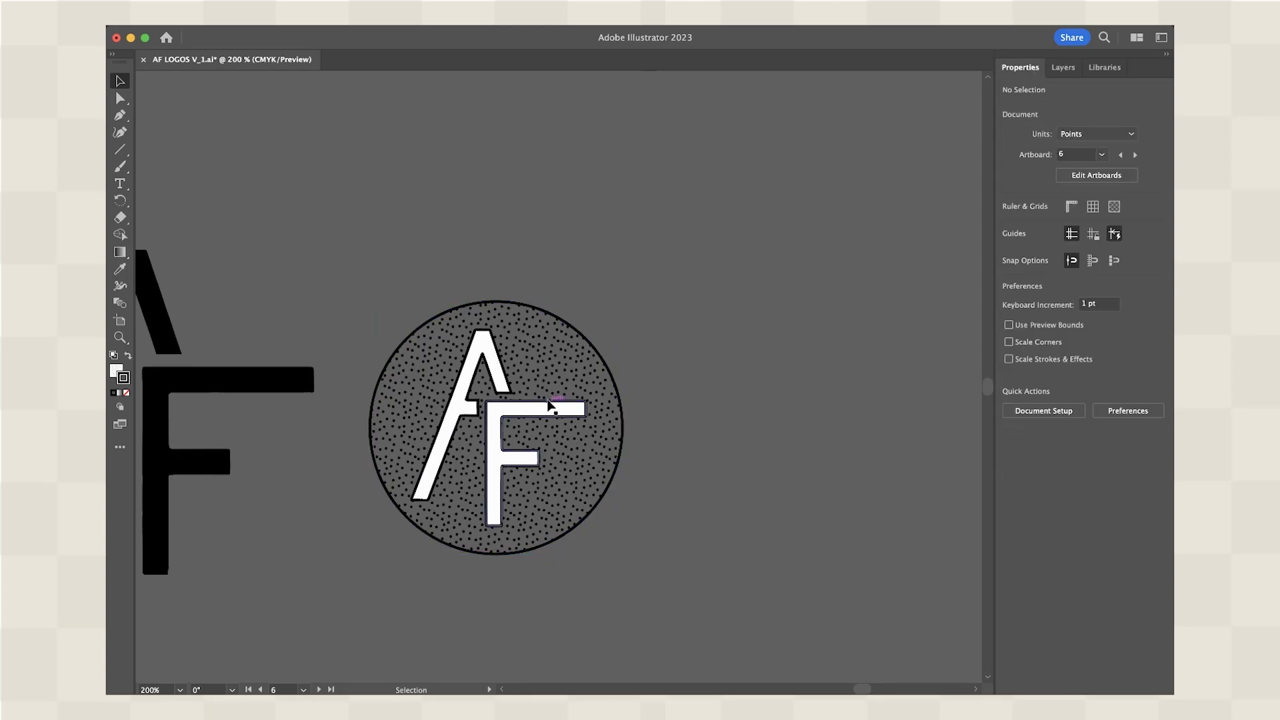
left_click(604, 387, "shift")
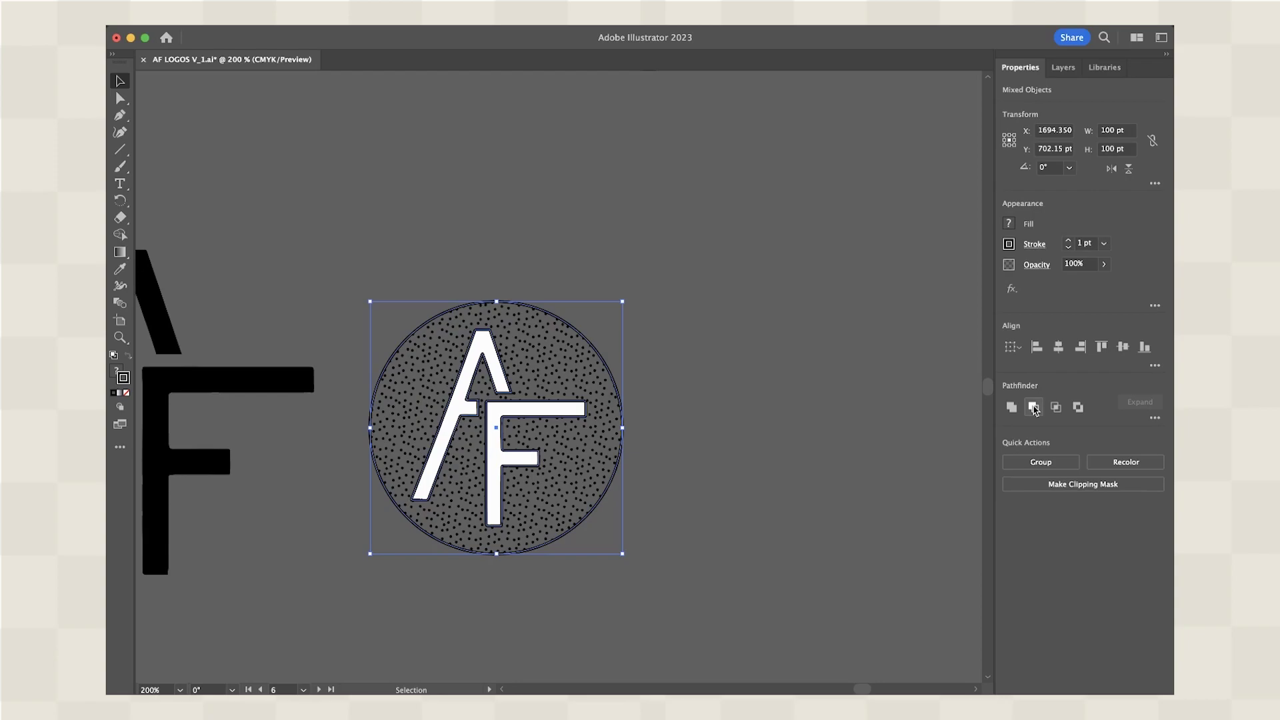
left_click(1034, 407)
left_click(690, 438)
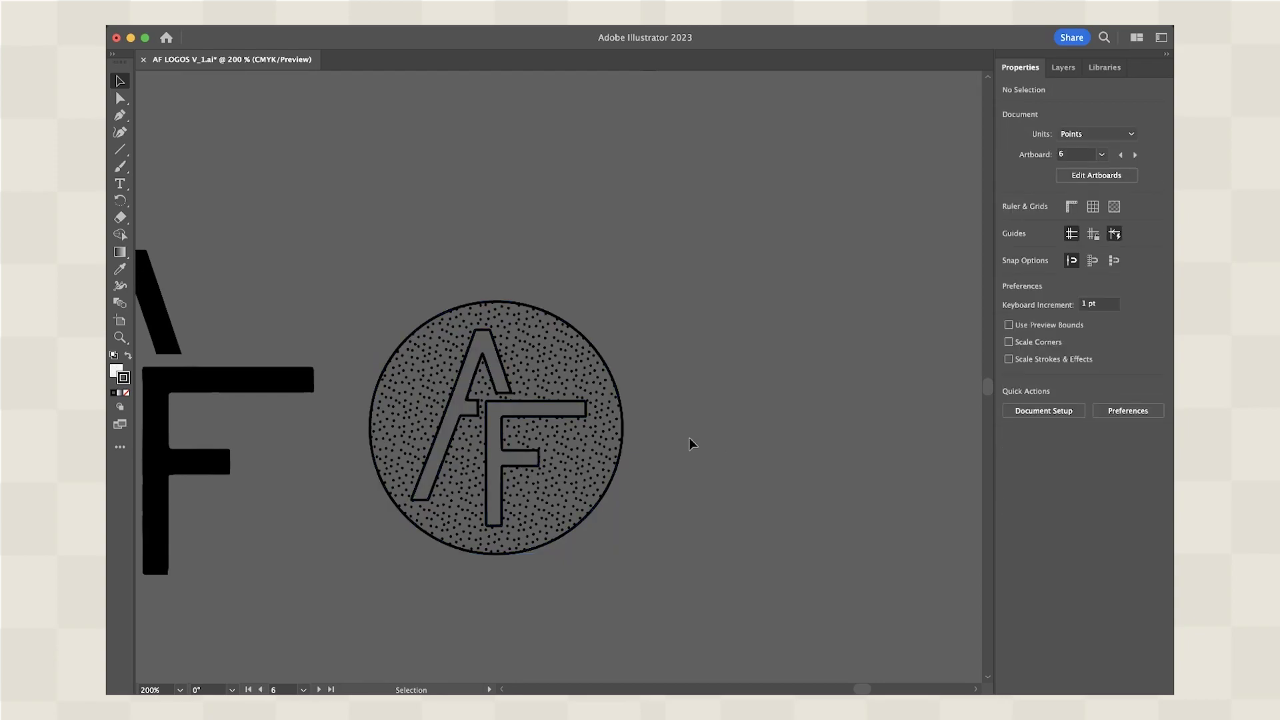
key("super+z")
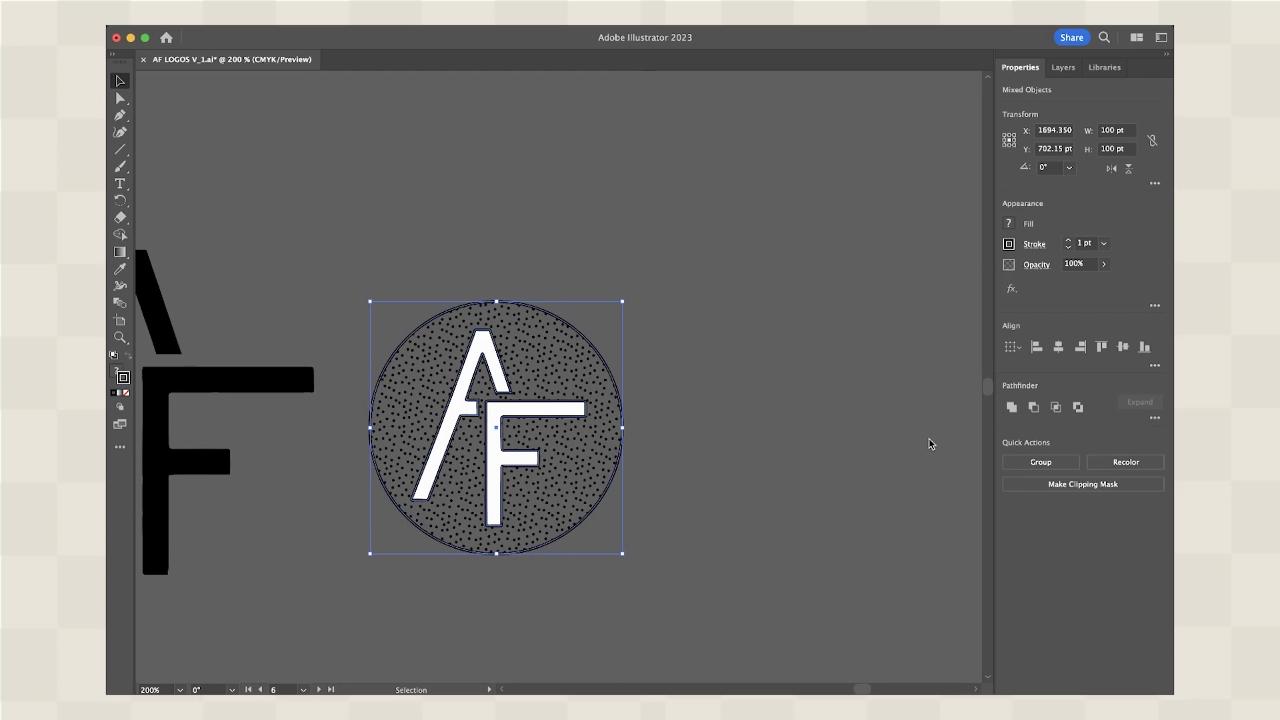
left_click(1033, 408)
left_click(728, 468)
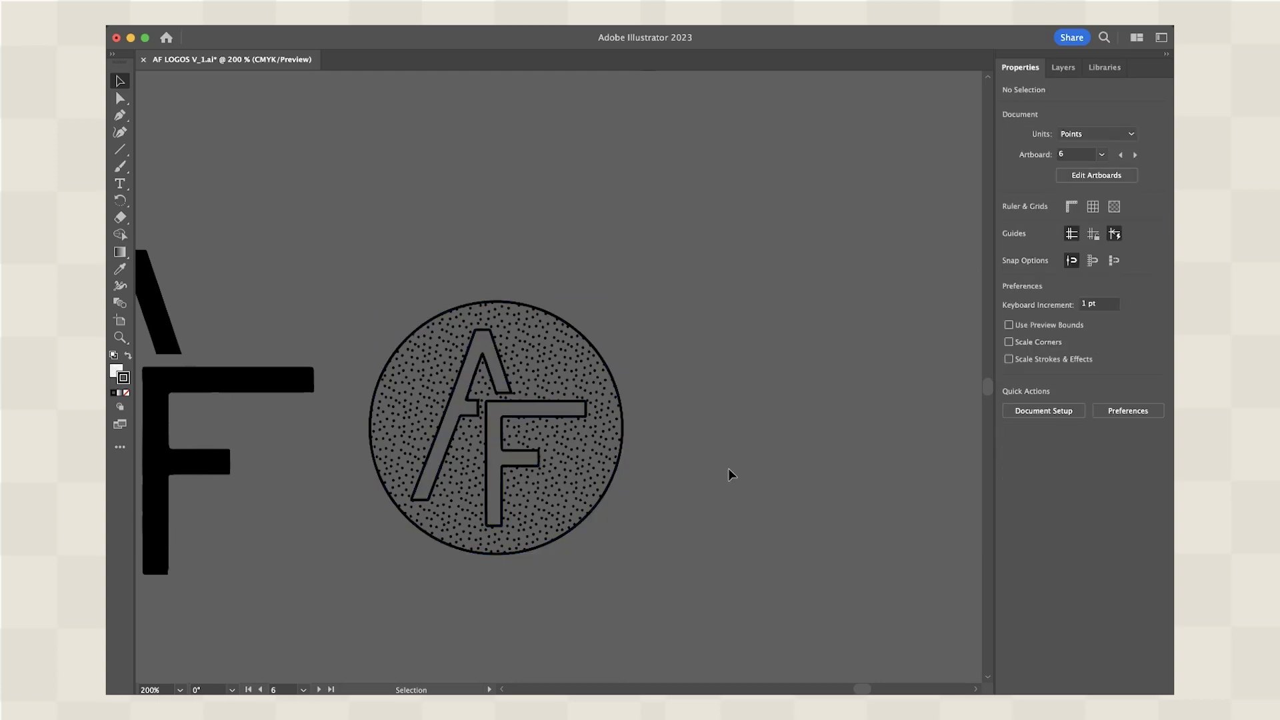
key("super+minus")
key("super+minus")
key("super+equal")
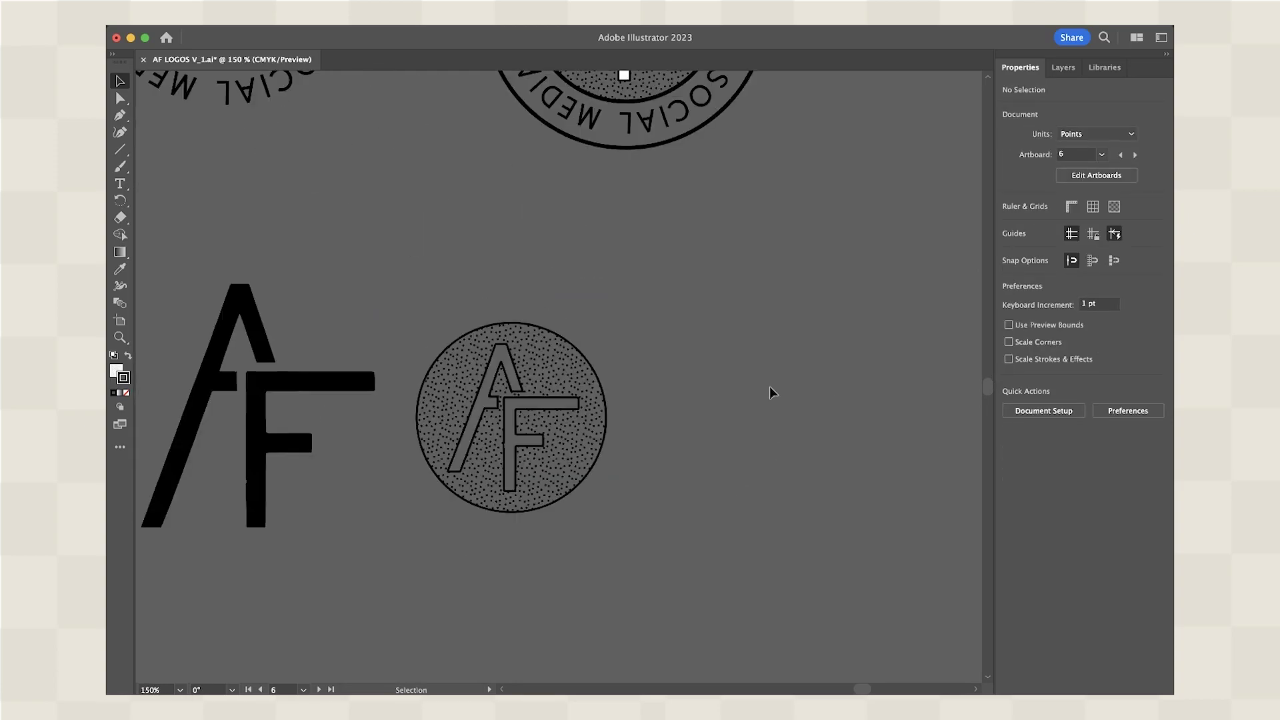
scroll(660, 474, "left", 3)
Select the black AF monogram and pan around the canvas to find open space
scroll(660, 474, "down", 2)
scroll(660, 474, "left", 1)
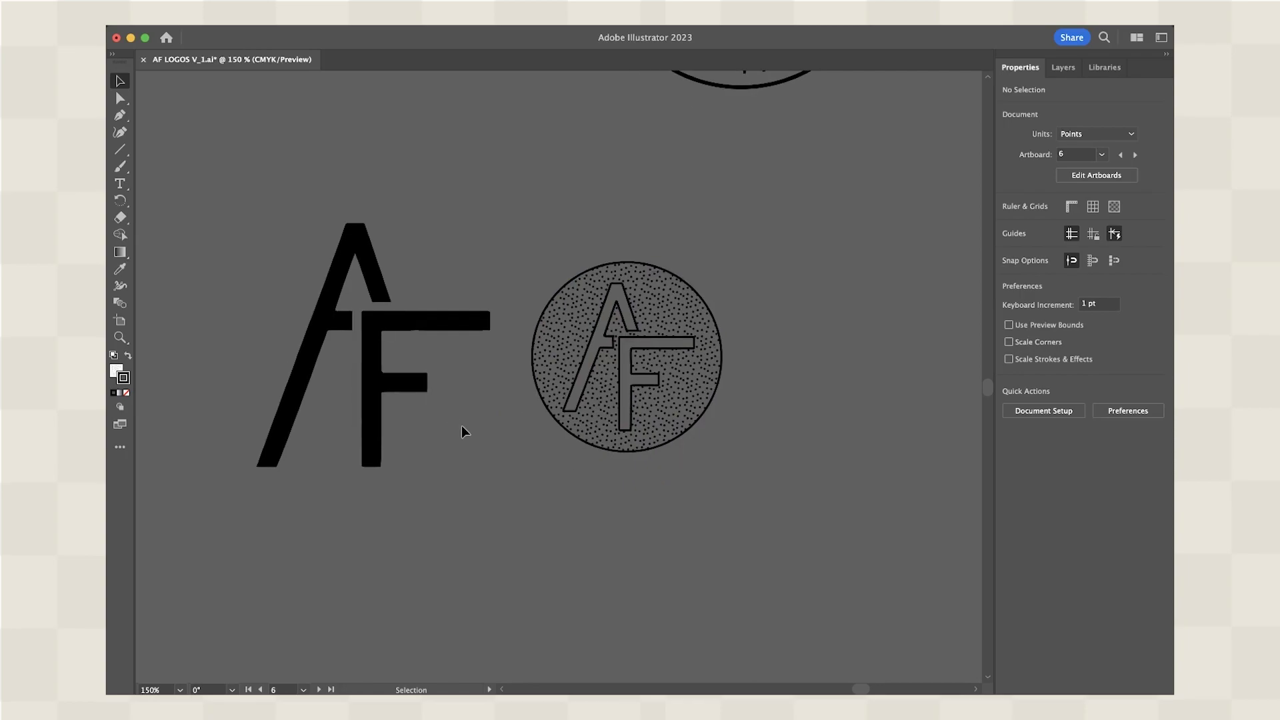
left_click(312, 323)
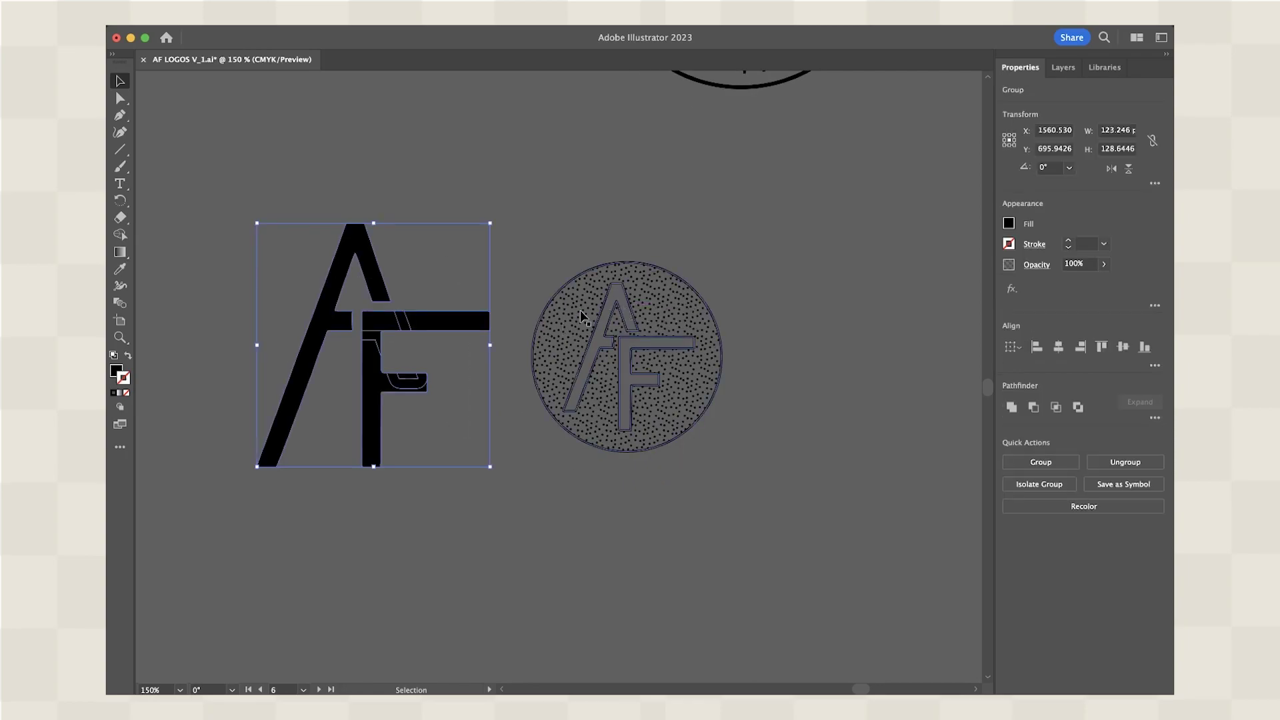
scroll(580, 310, "up", 5)
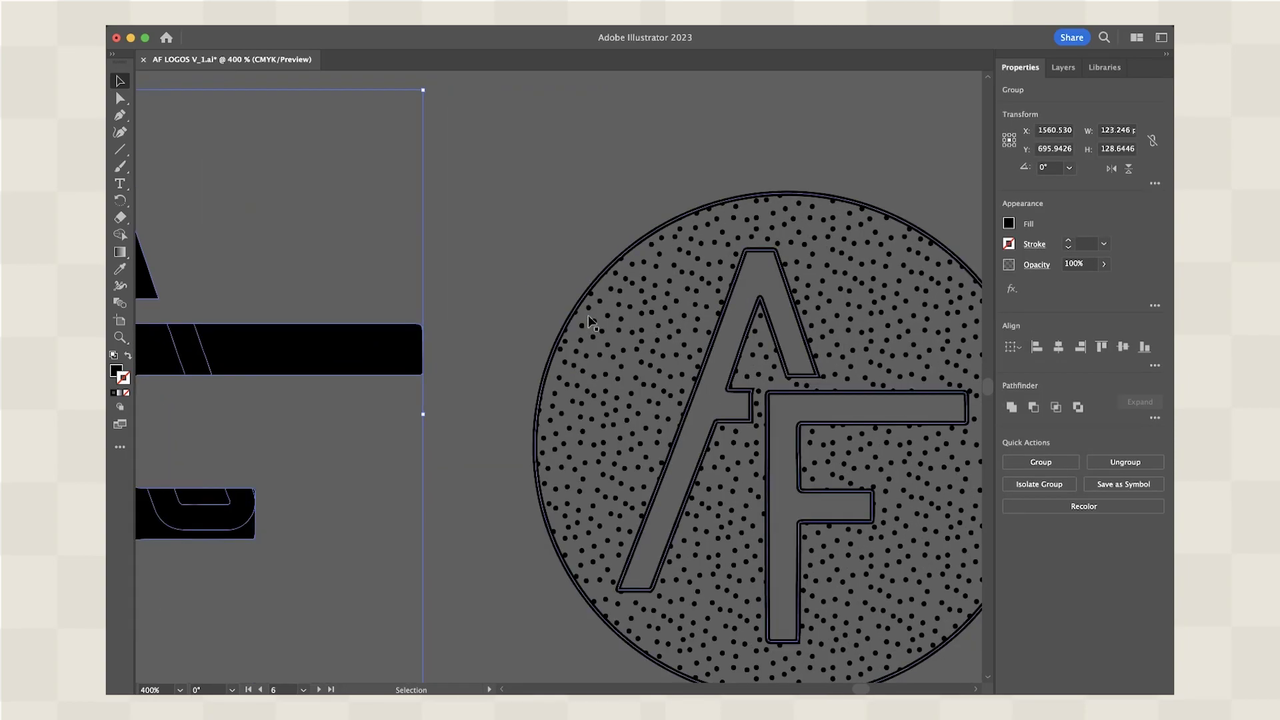
scroll(635, 346, "down", 5)
left_click(621, 292)
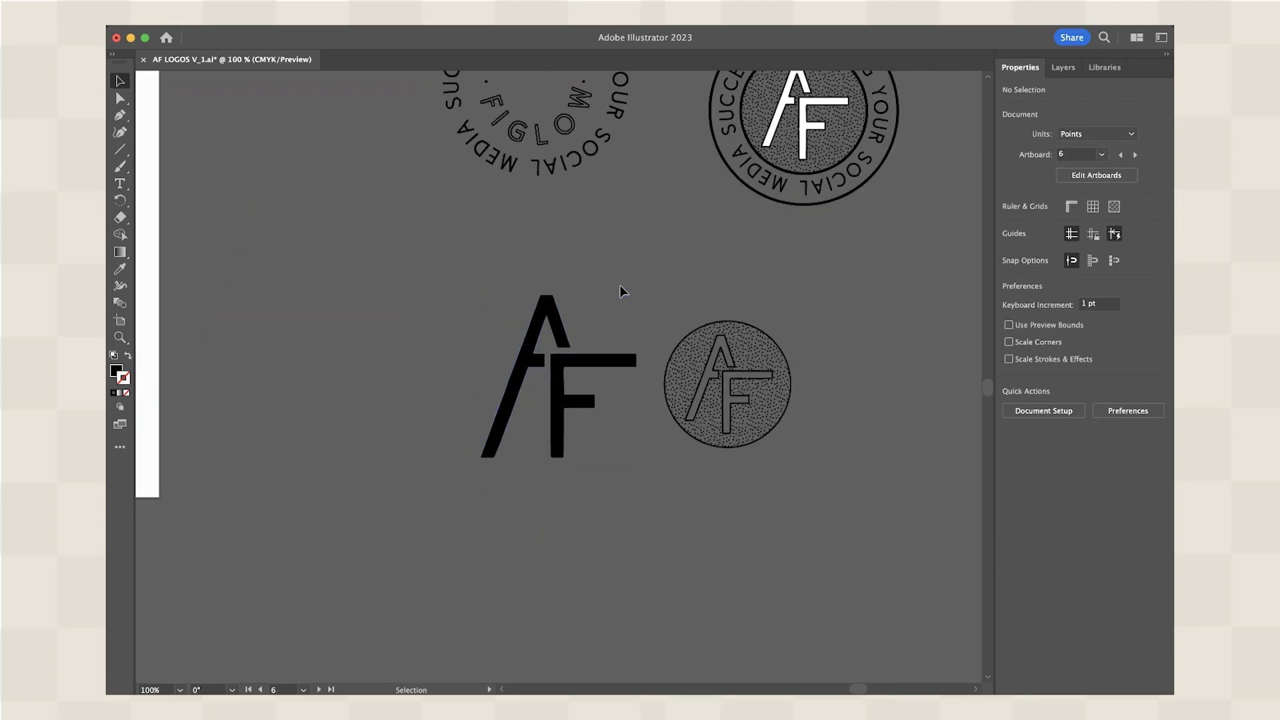
scroll(620, 291, "up", 5)
scroll(620, 291, "down", 3)
scroll(620, 292, "right", 2)
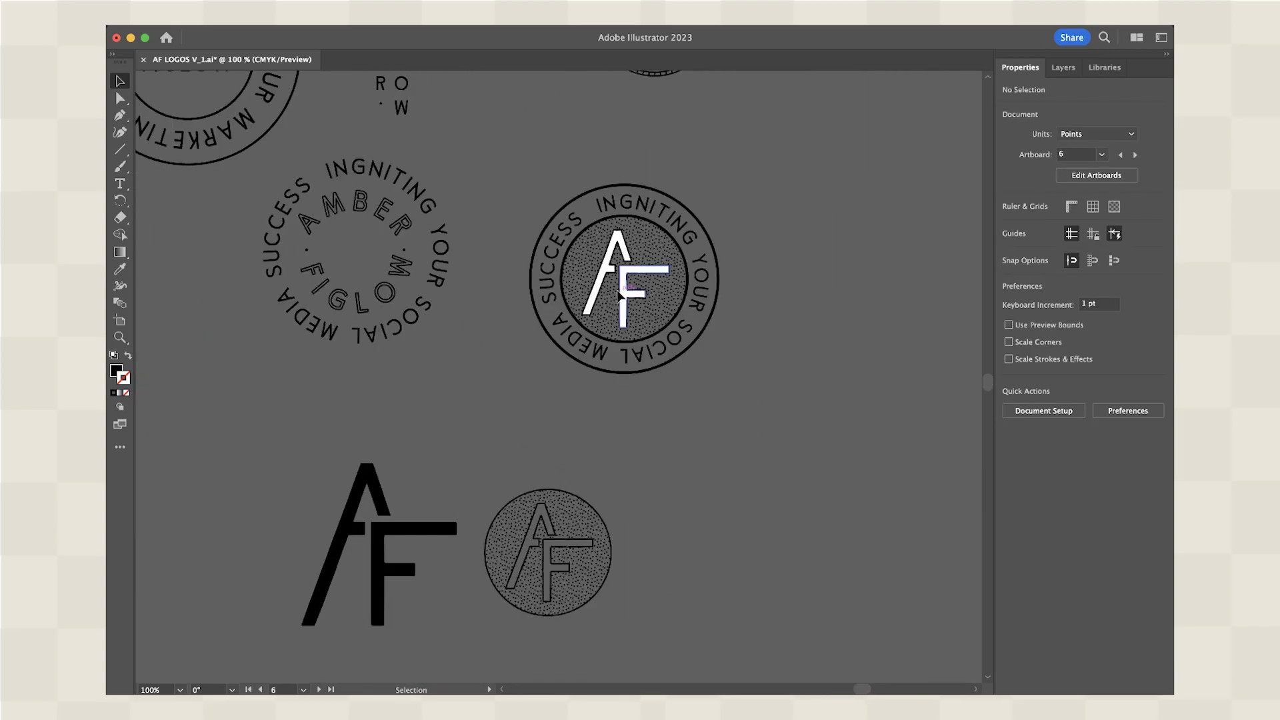
scroll(619, 294, "down", 3)
scroll(619, 293, "right", 1)
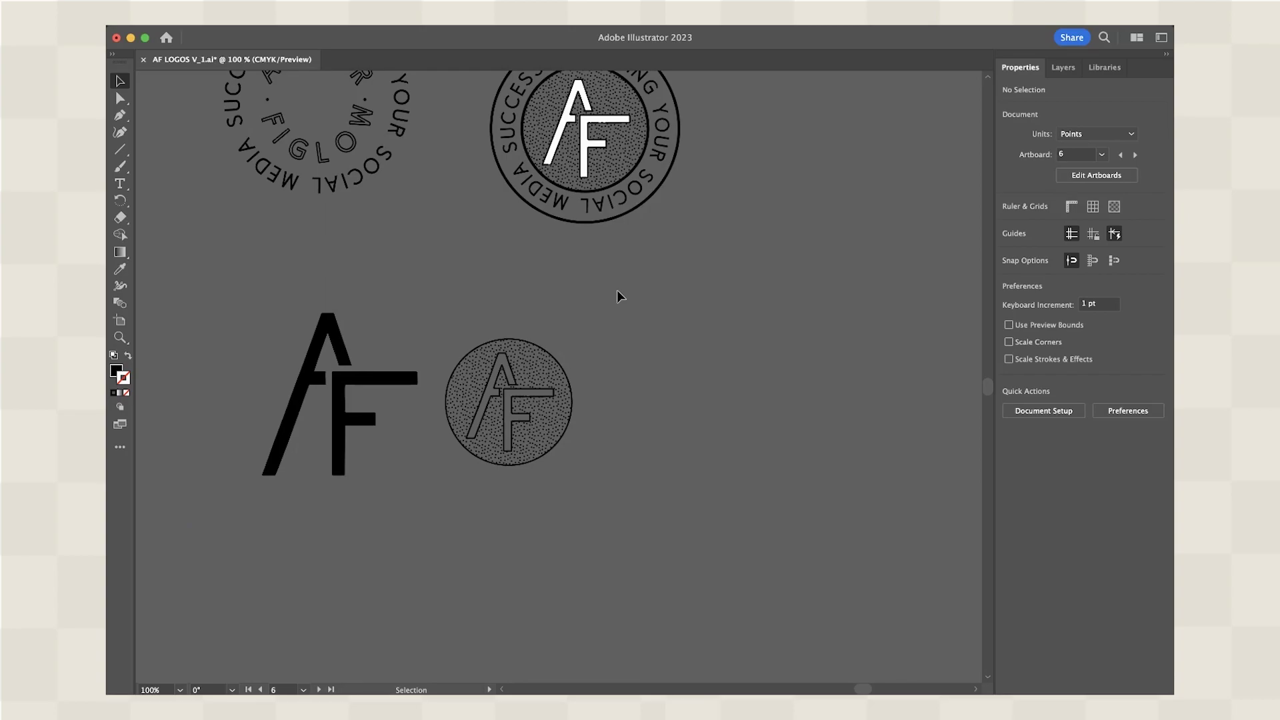
scroll(497, 337, "up", 3)
scroll(498, 337, "left", 3)
scroll(355, 451, "down", 2)
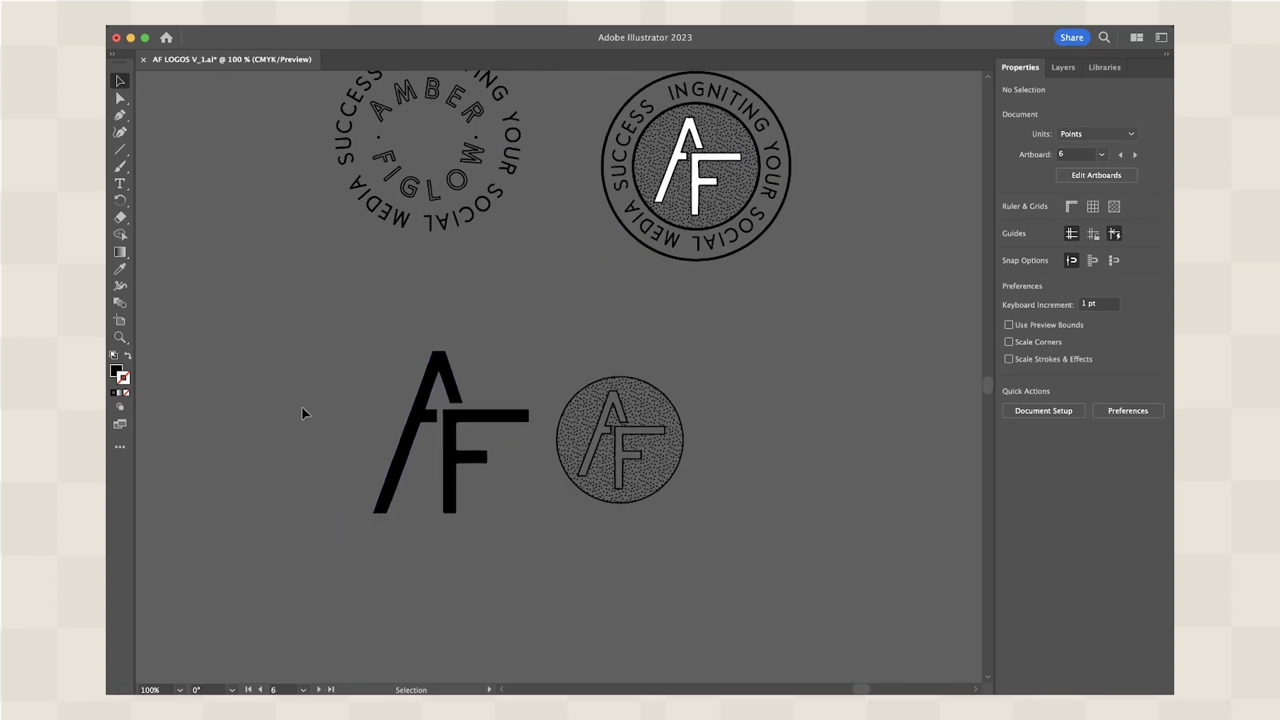
Drag the black AF monogram up and left, about 60 pt clear of the cutout badge
left_click(452, 503)
left_click_drag(463, 470, 302, 415)
left_click(426, 435)
scroll(338, 371, "left", 2)
scroll(338, 371, "down", 1)
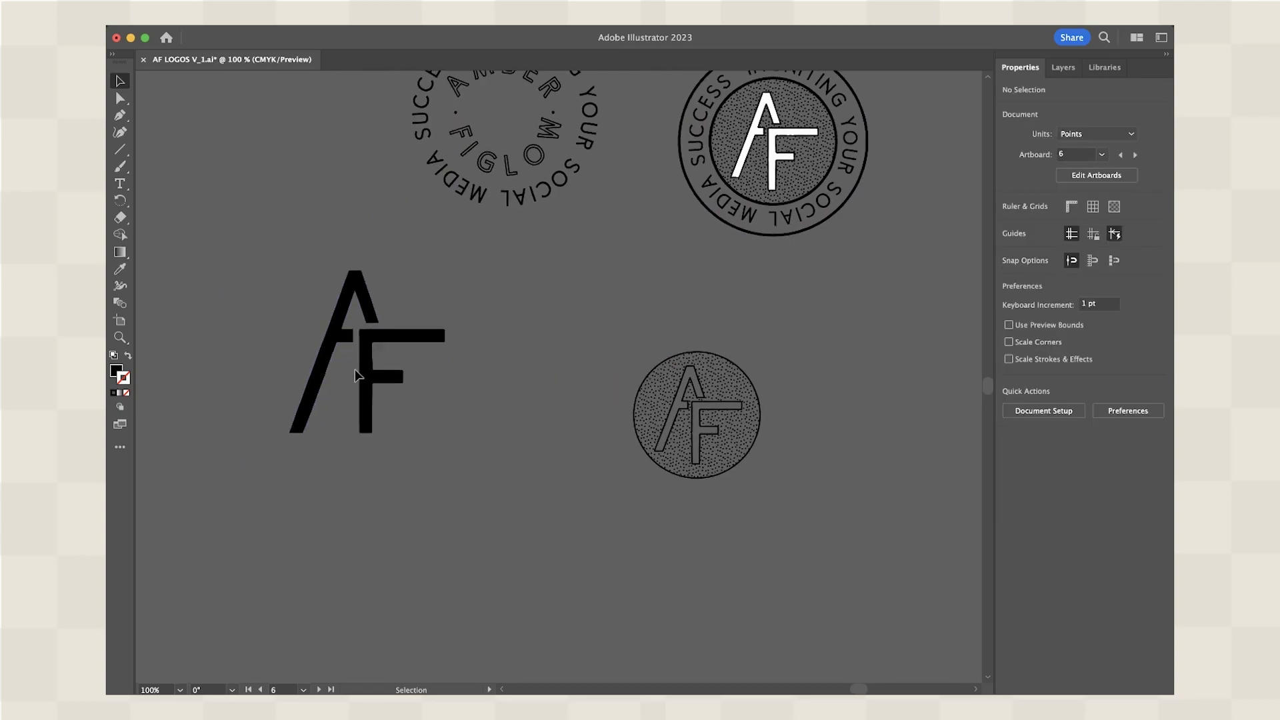
left_click(342, 342)
left_click(448, 339)
scroll(448, 338, "up", 3)
scroll(448, 338, "right", 1)
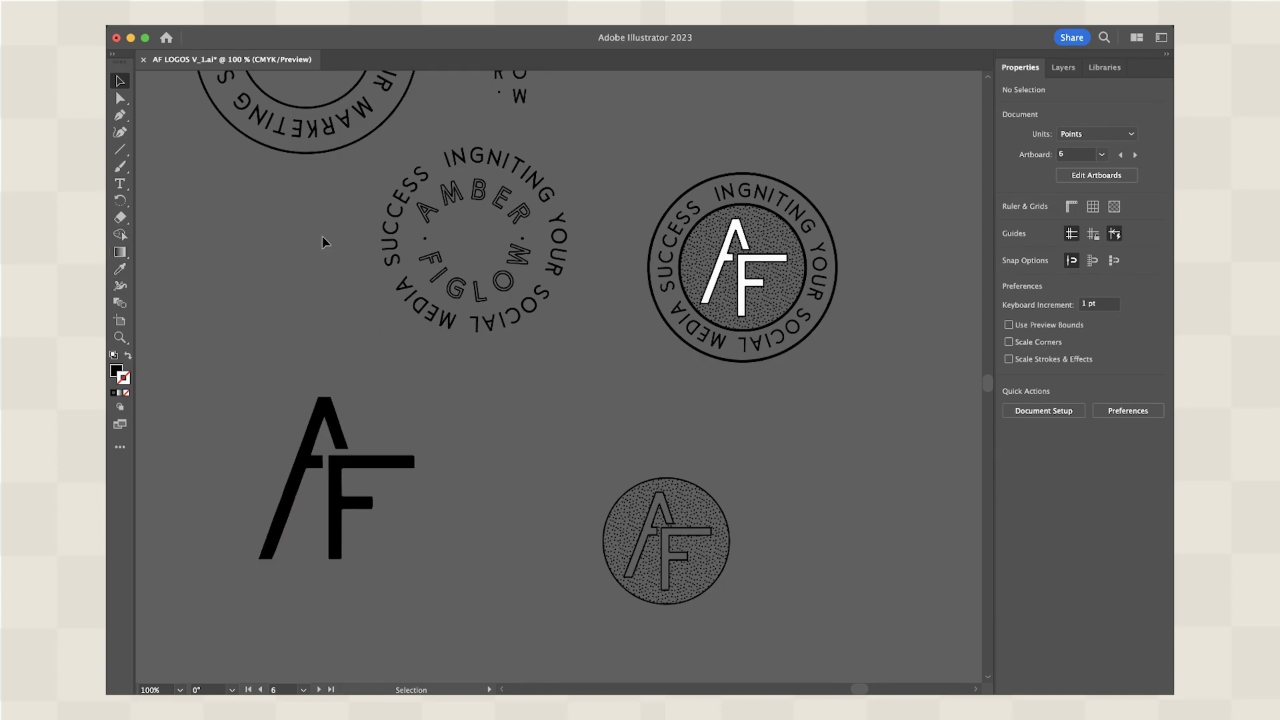
Place a copy of the circular tagline over the AF and shrink it to about 78 pt wide
left_click(477, 171)
left_click_drag(476, 171, 367, 436)
key("super+equal")
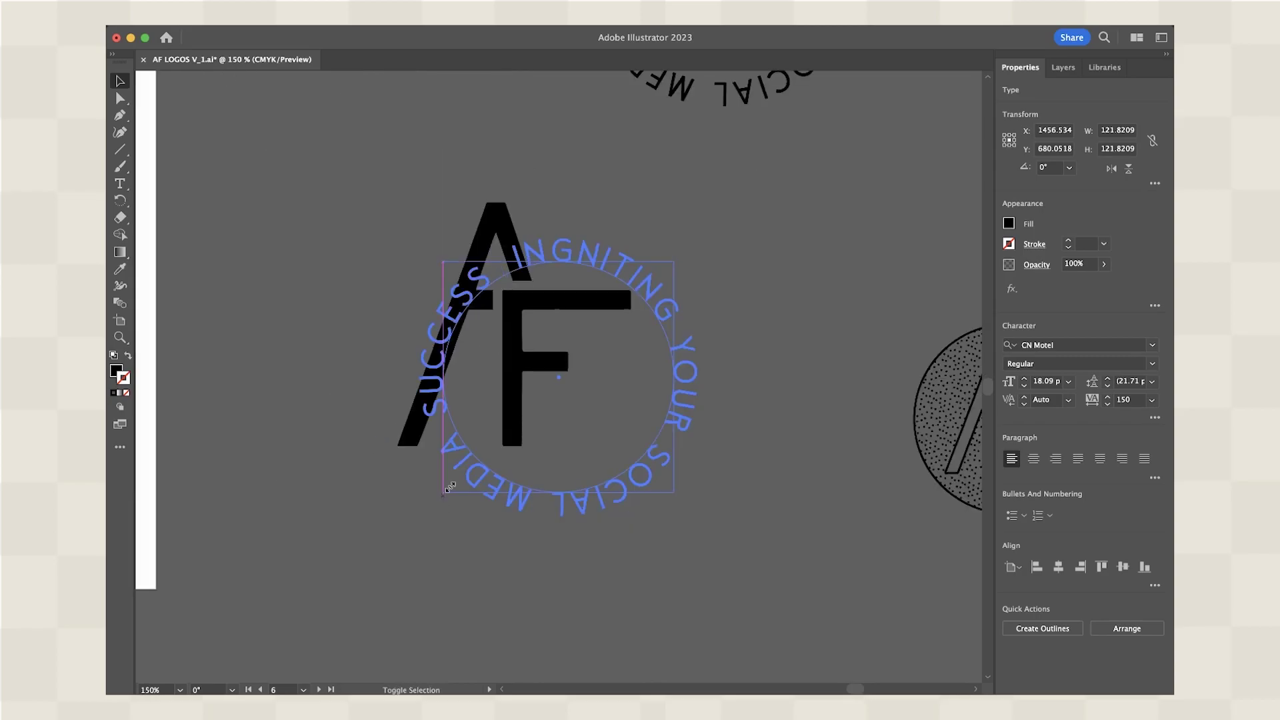
left_click_drag(450, 487, 527, 408)
left_click_drag(650, 284, 640, 265)
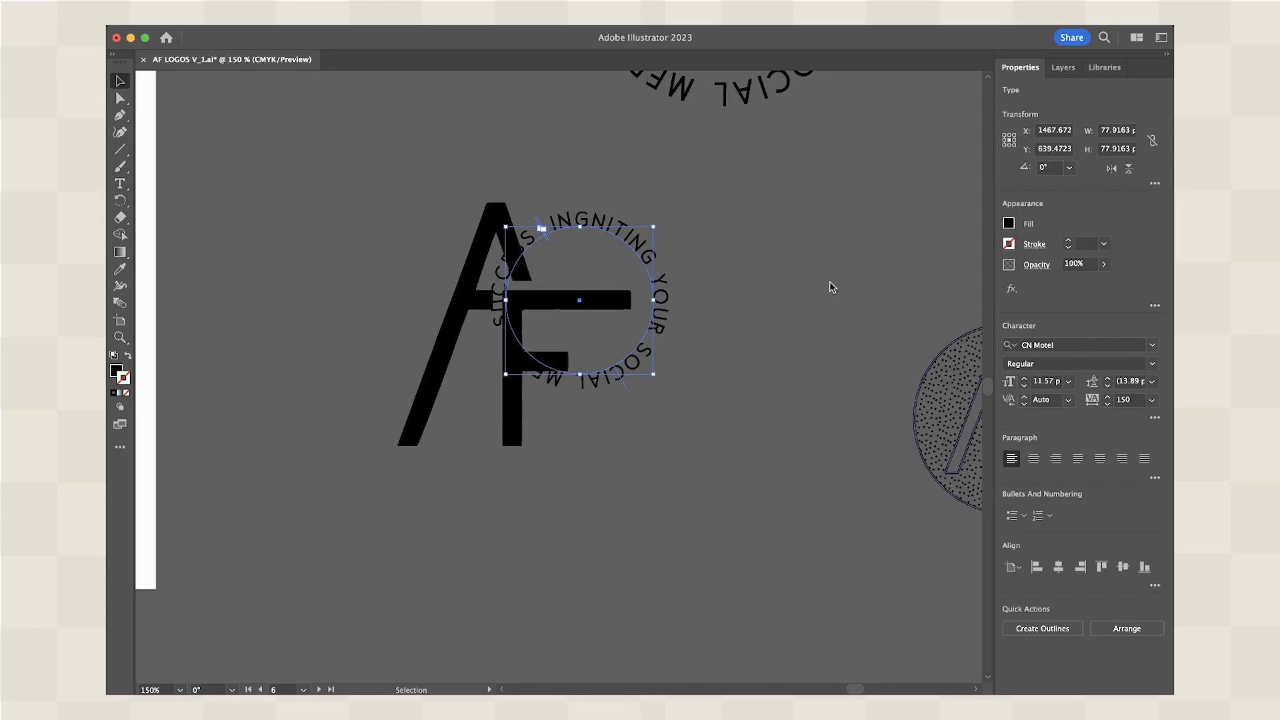
Retype the curved text as 'AMBER FIGLOW' and slide it clockwise along its circle
type("AM")
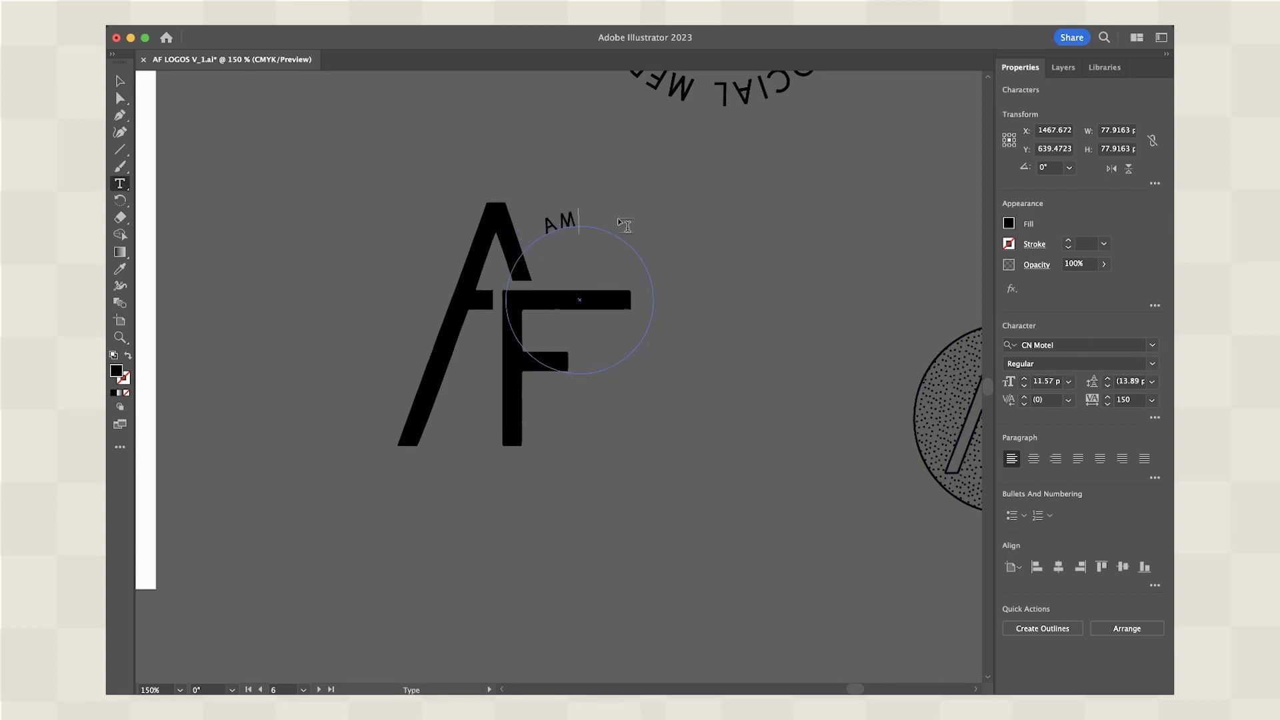
type("BER FIGLOW")
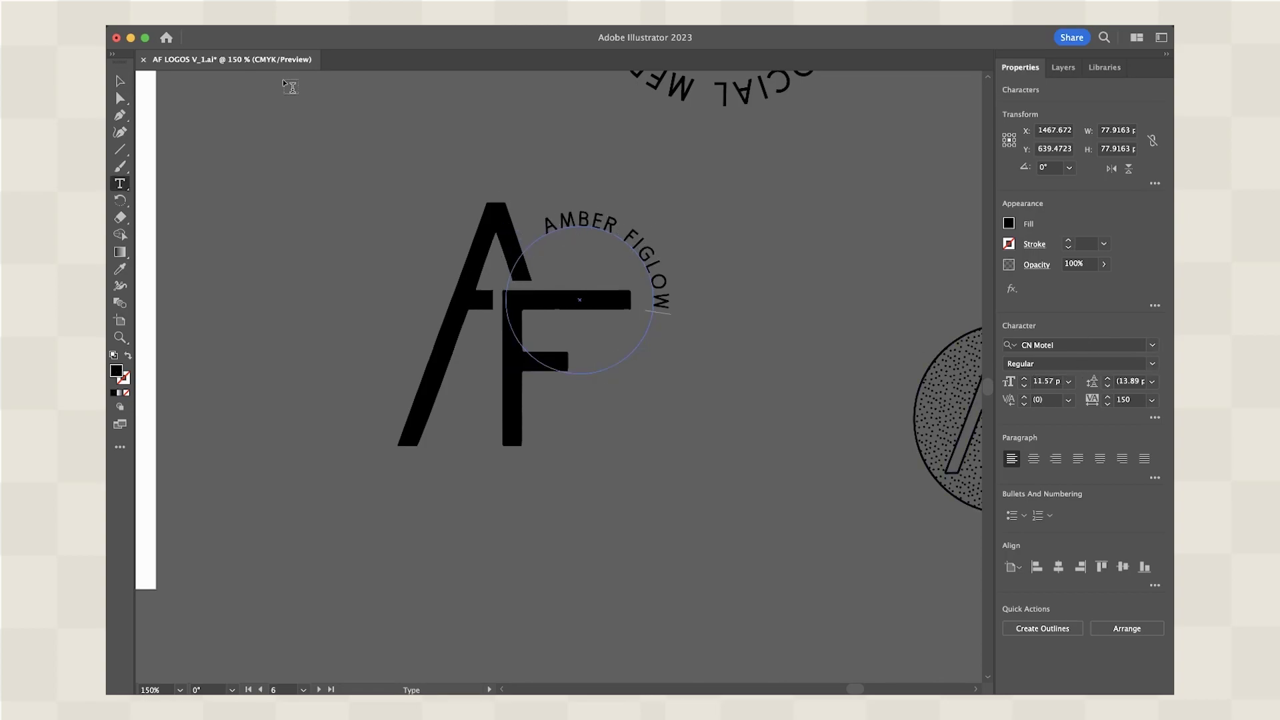
left_click(120, 81)
left_click_drag(578, 220, 409, 214)
left_click(720, 280)
Set the curved text's tracking to 300 and reposition it so FIGLOW fits over the A
left_click(1127, 400)
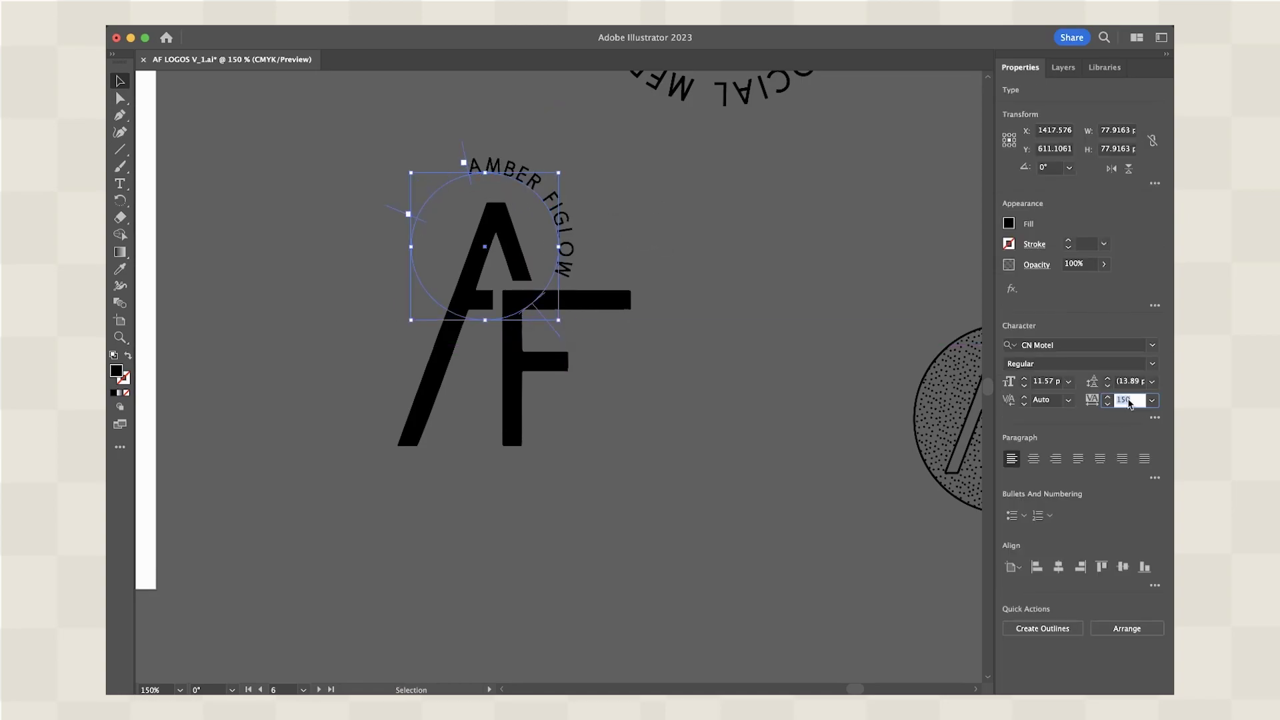
type("300")
key("Return")
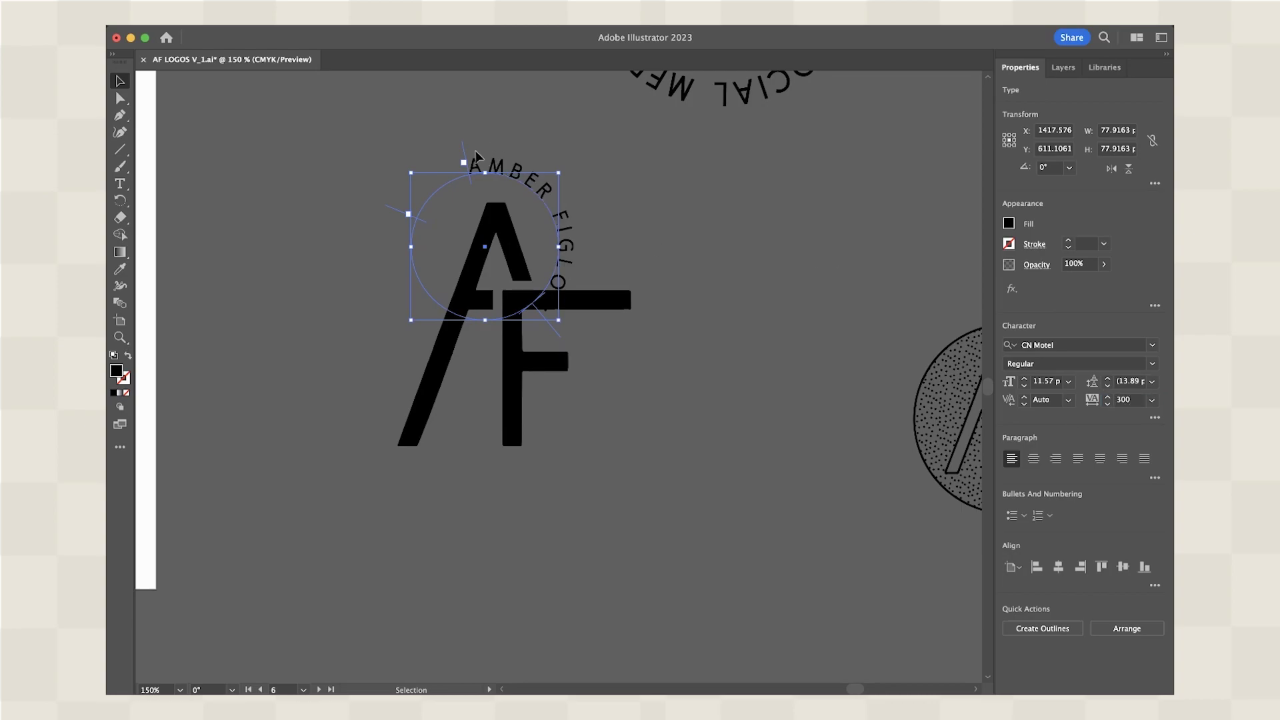
left_click_drag(464, 145, 421, 186)
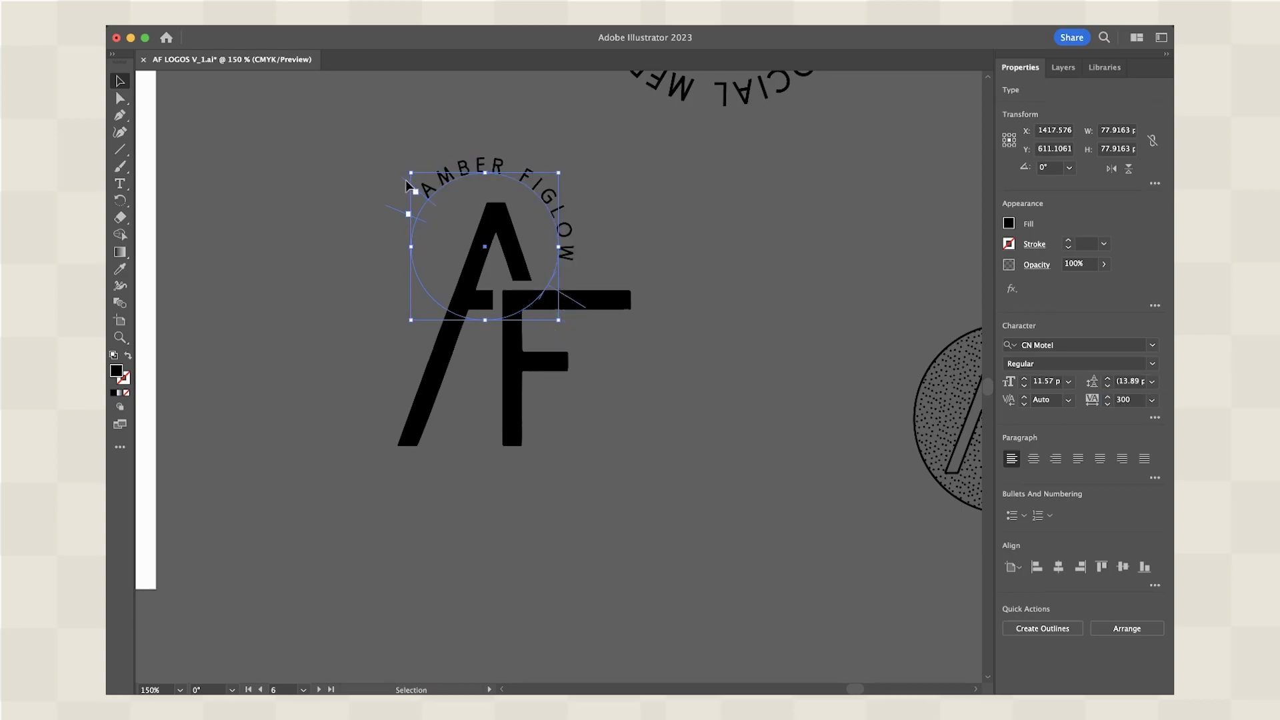
left_click(549, 193)
left_click_drag(548, 193, 557, 201)
left_click(642, 195)
key("super+minus")
key("super+minus")
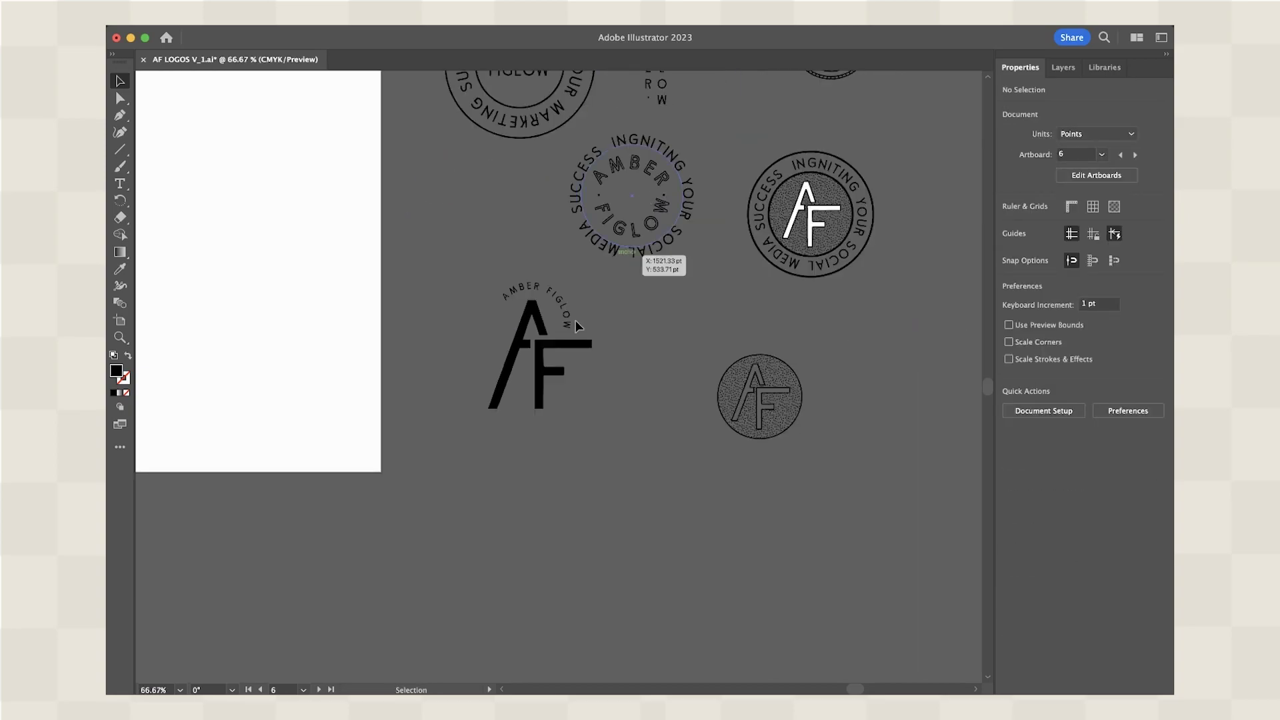
Drag the curved AMBER FIGLOW text off the black AF to sit beside the dotted AF circle
left_click_drag(571, 308, 649, 482)
left_click(652, 380)
scroll(653, 364, "up", 5)
scroll(654, 363, "right", 5)
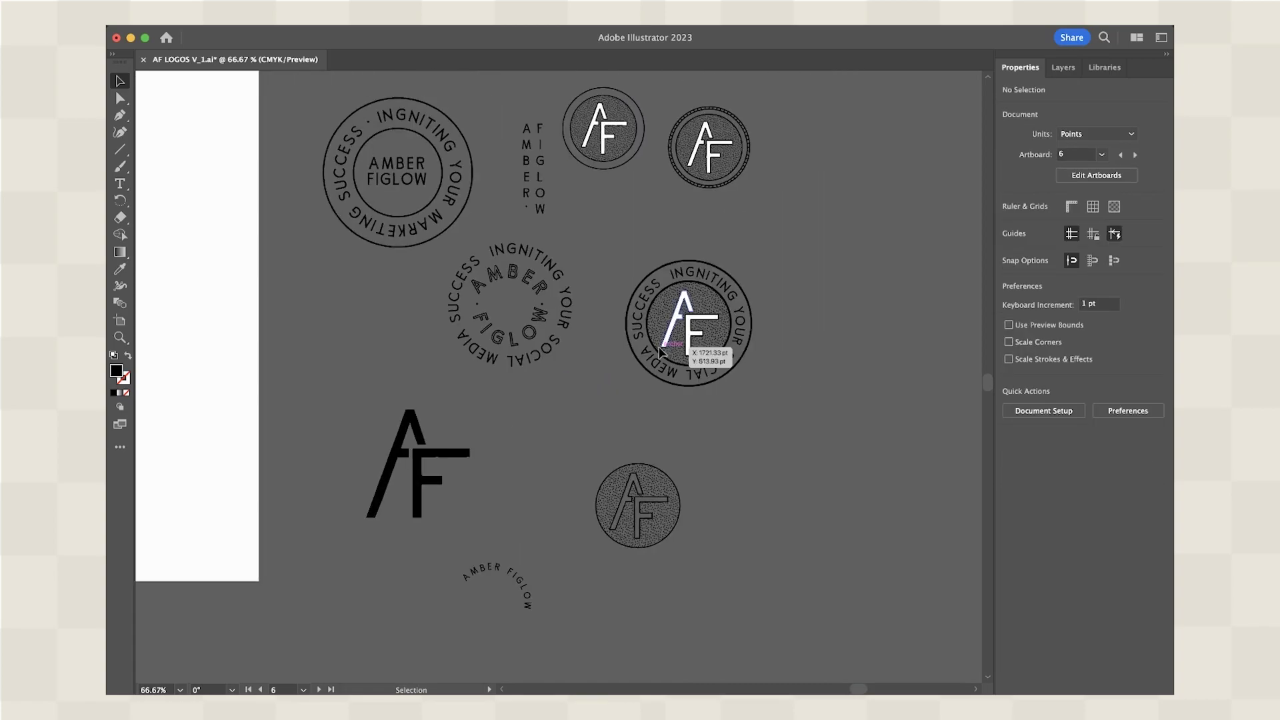
scroll(483, 113, "down", 3)
scroll(484, 112, "right", 4)
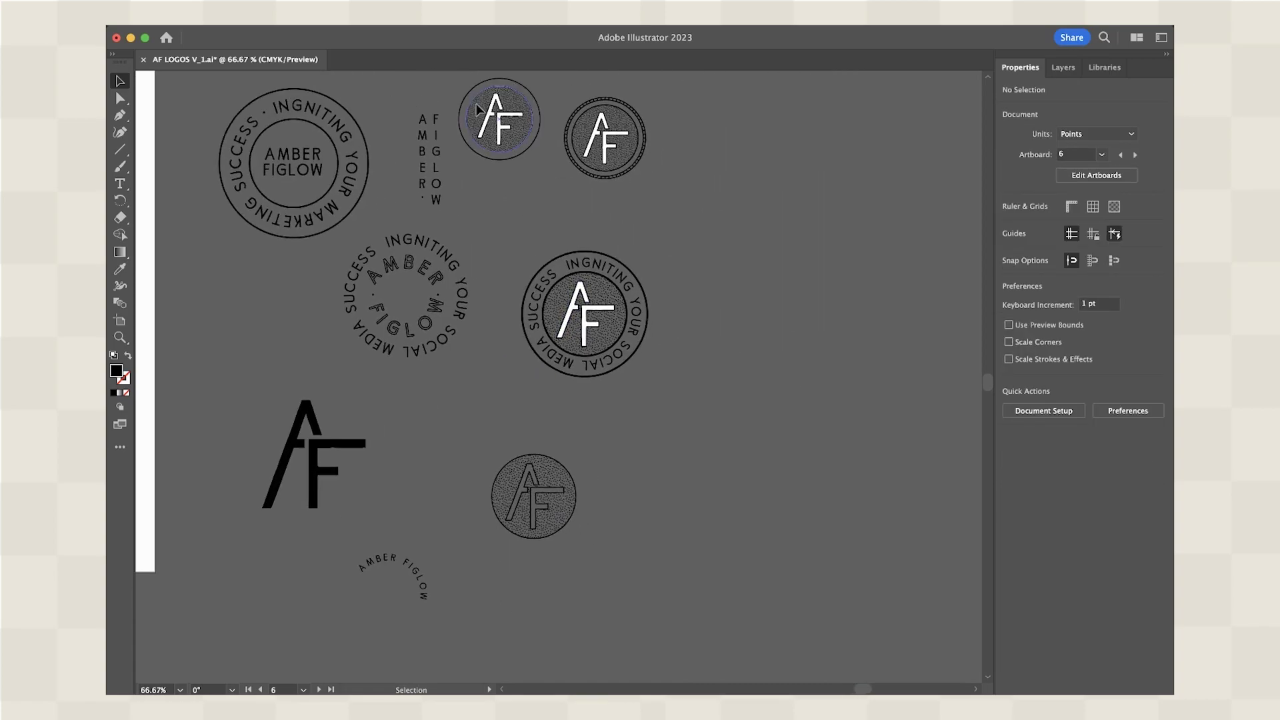
scroll(479, 109, "down", 4)
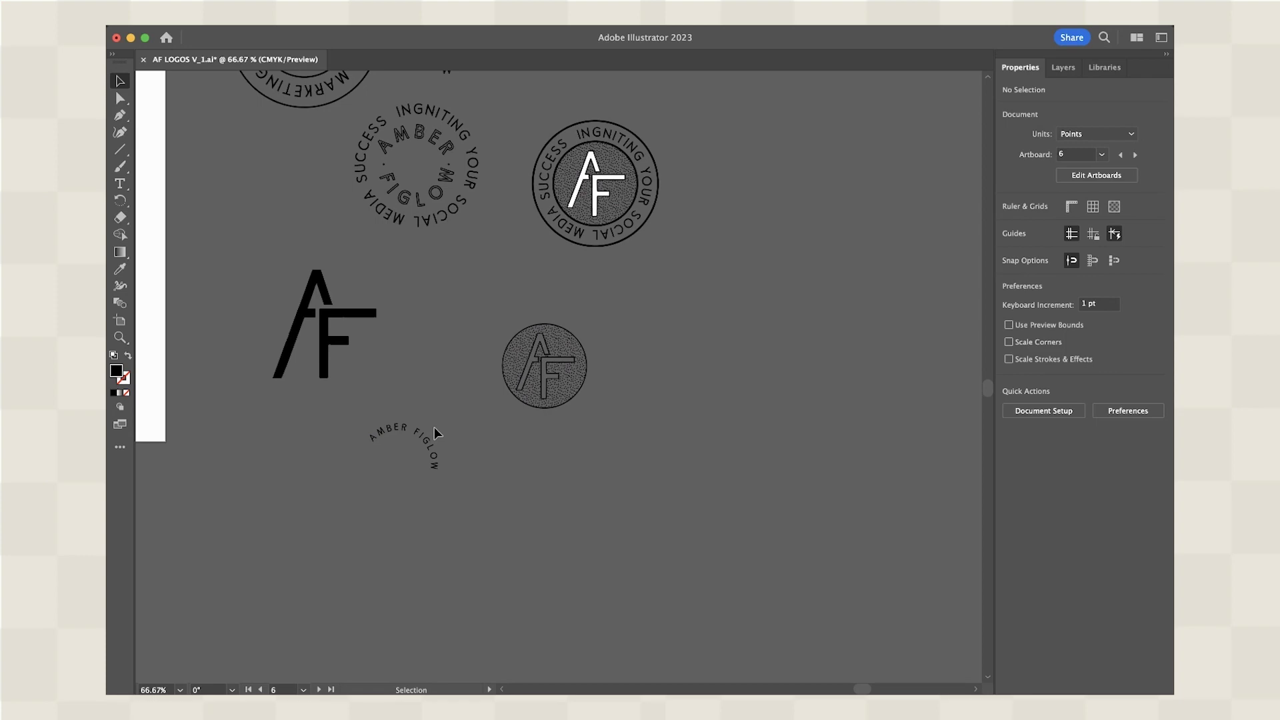
left_click_drag(434, 428, 462, 285)
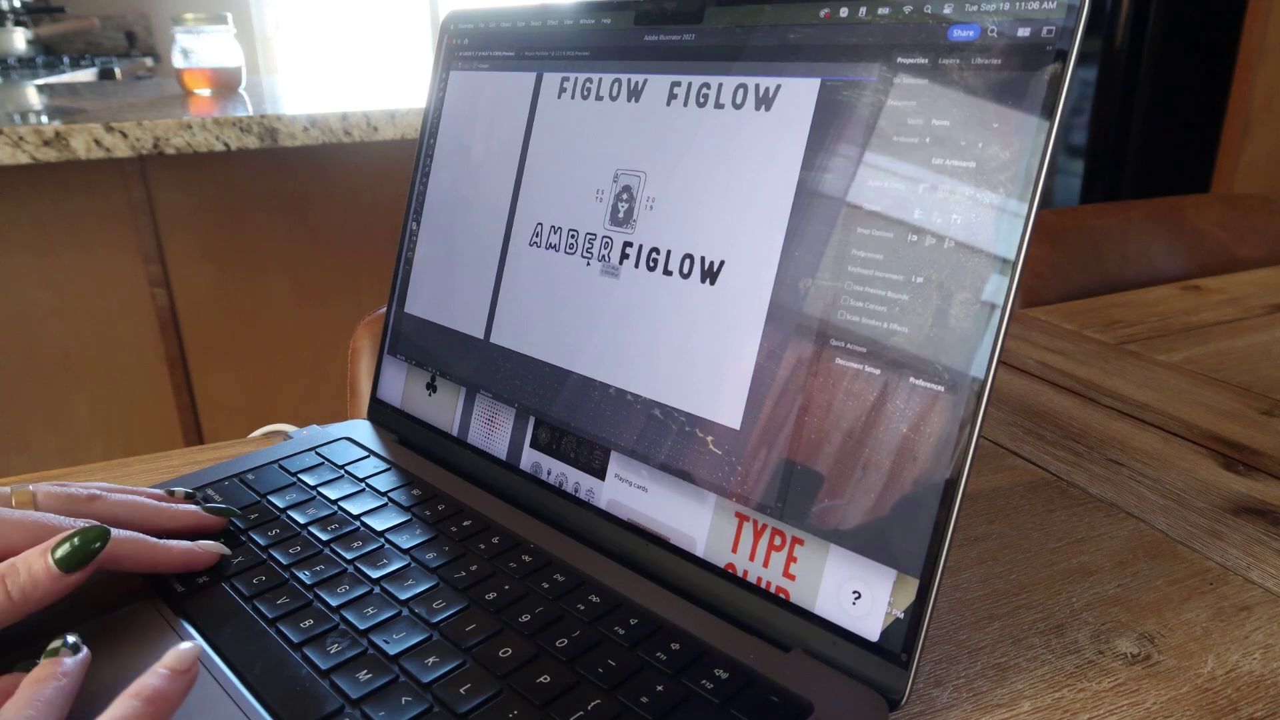
Scroll the canvas down to the playing-card portrait and the A♡F monogram
scroll(588, 262, "down", 5)
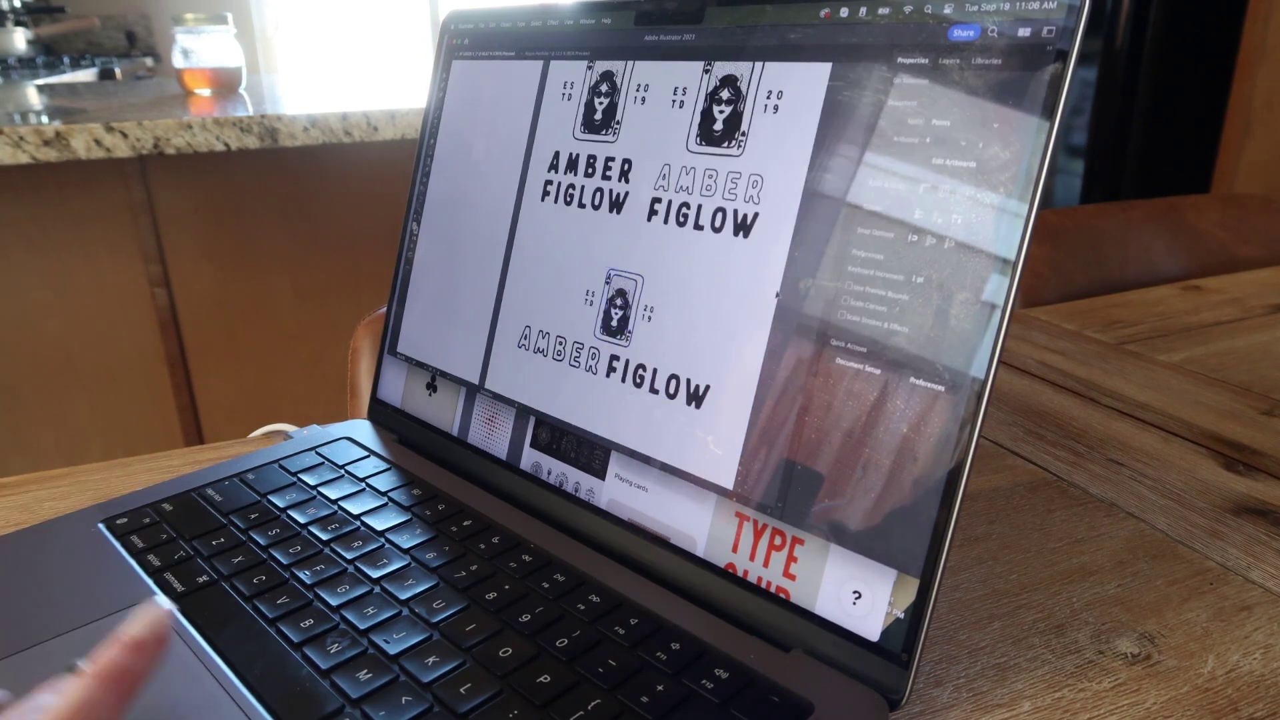